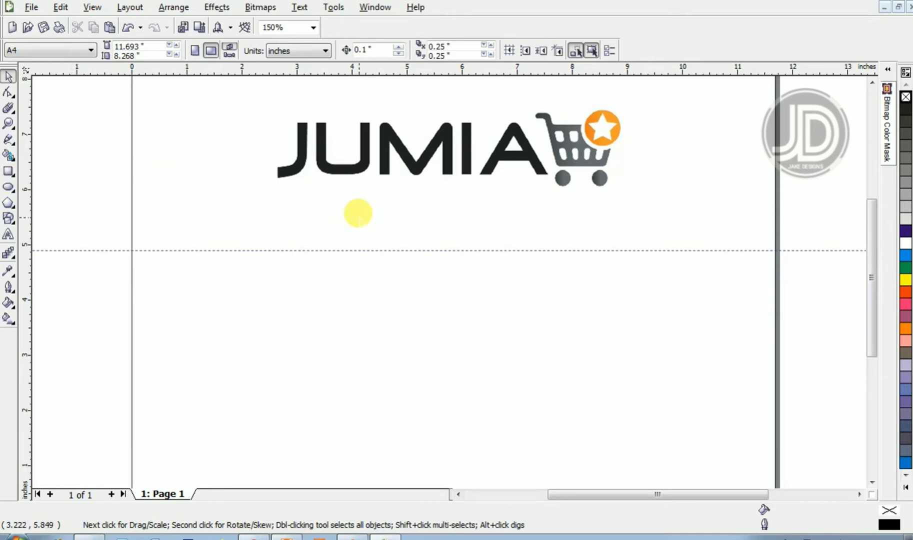
- Delete the horizontal guideline below the logo
click(367, 244)
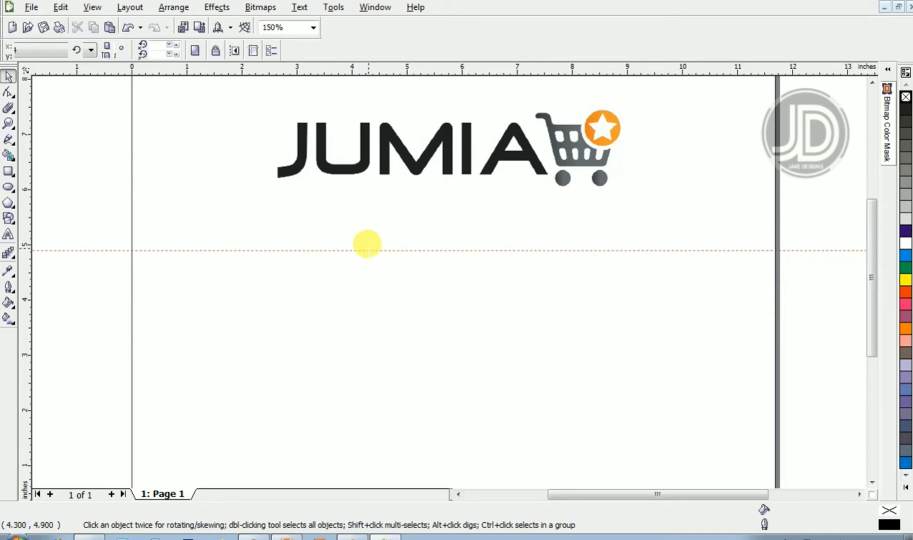
key(Delete)
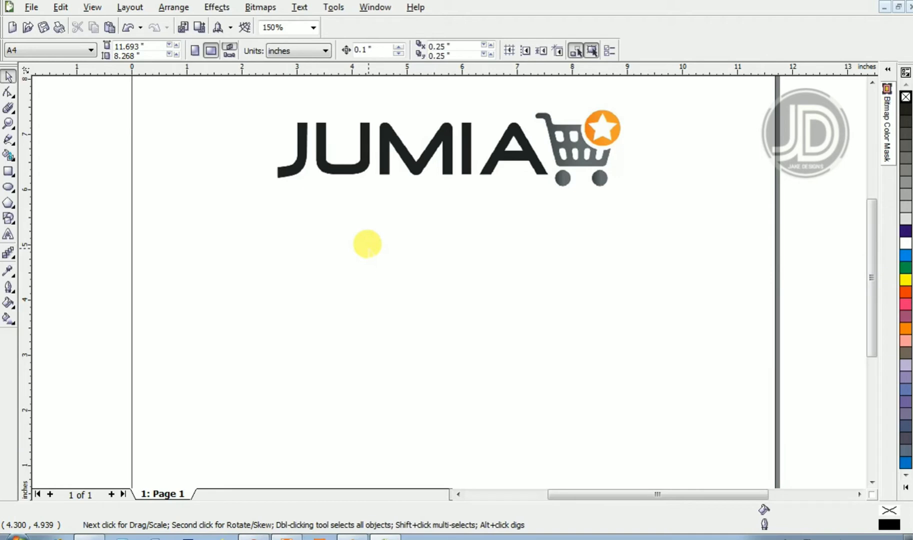
- Draw a rectangle about 3.5 by 3.1 inches below the logo with the Rectangle tool
click(9, 178)
click(37, 178)
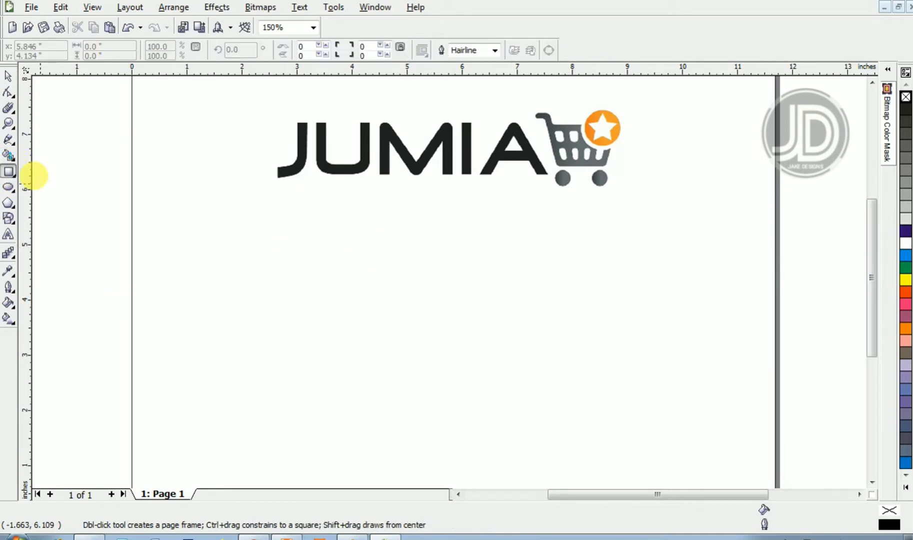
drag(361, 250, 553, 420)
key(space)
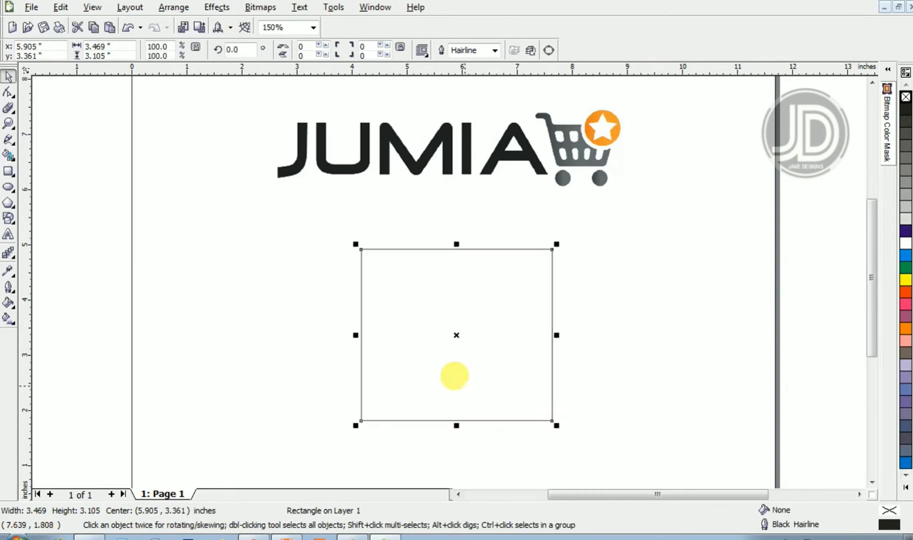
- Convert the rectangle to curves and nudge its top-right node outward
key(ctrl+q)
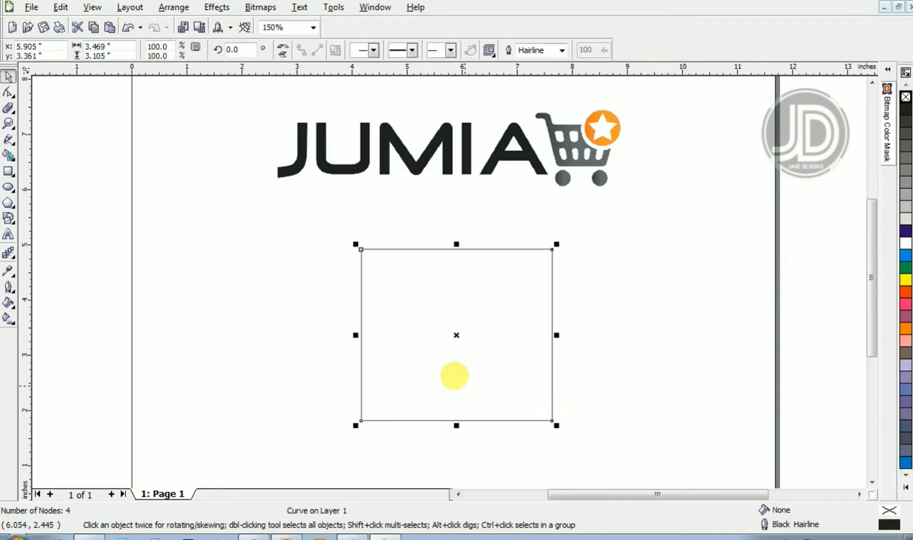
key(F10)
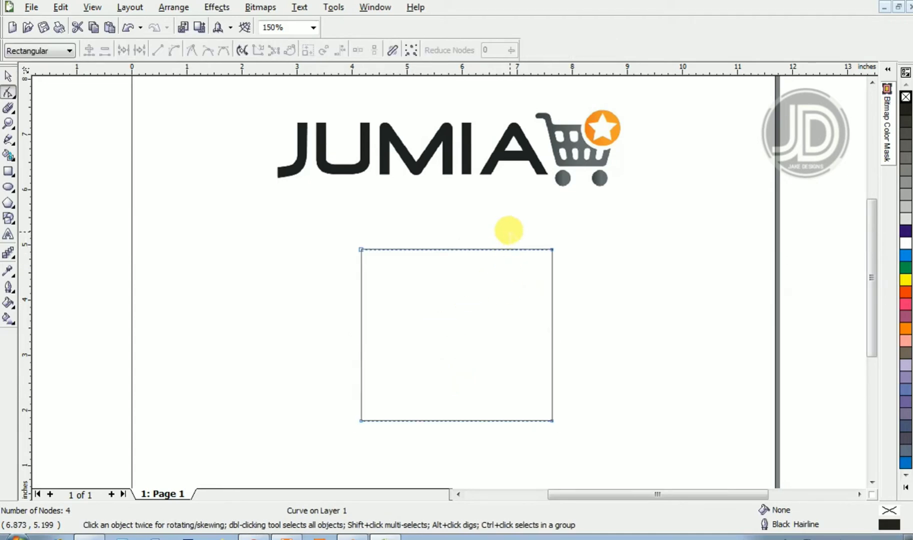
drag(514, 224, 564, 267)
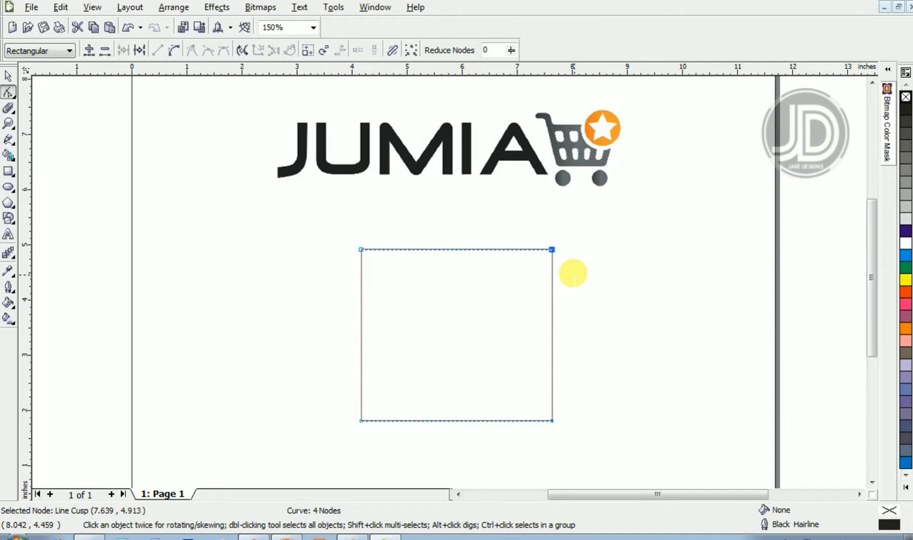
key(Right)
key(Right)
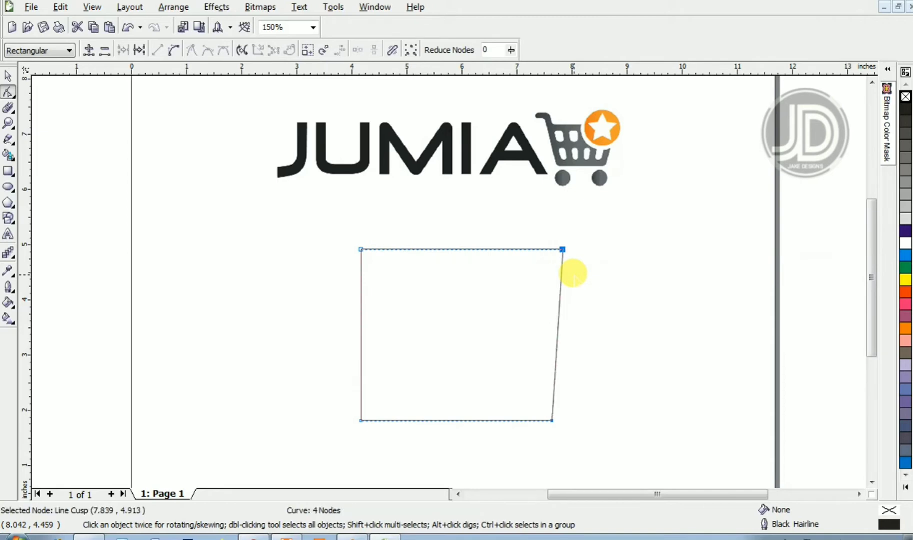
key(Right)
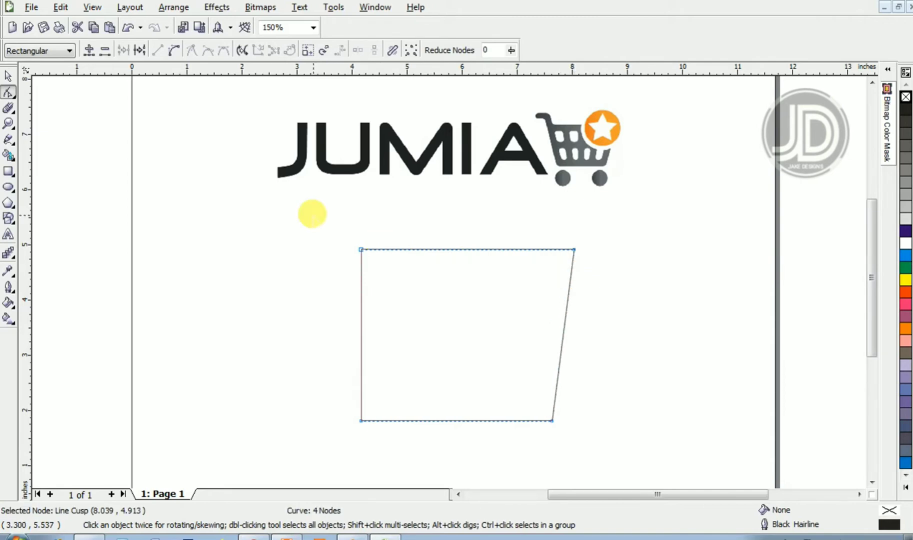
- Nudge the top-left node outward and the top-right node further out, widening the top into a trapezoid
drag(313, 215, 383, 284)
key(Left)
key(Left)
key(Left)
key(Left)
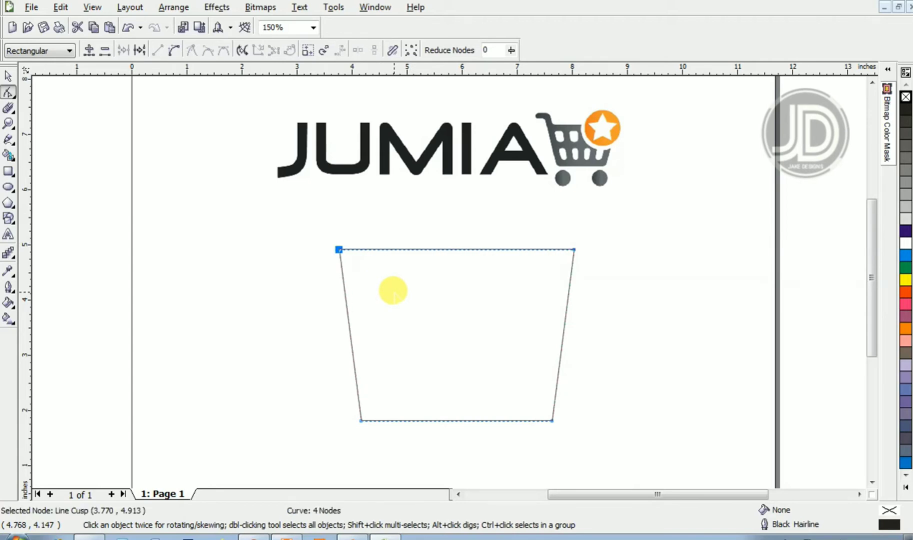
key(Left)
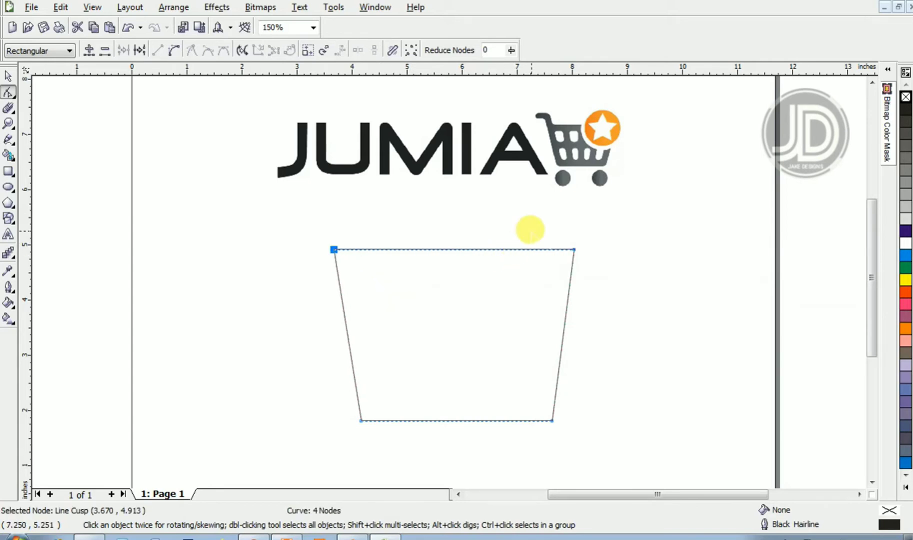
drag(531, 229, 615, 293)
key(Right)
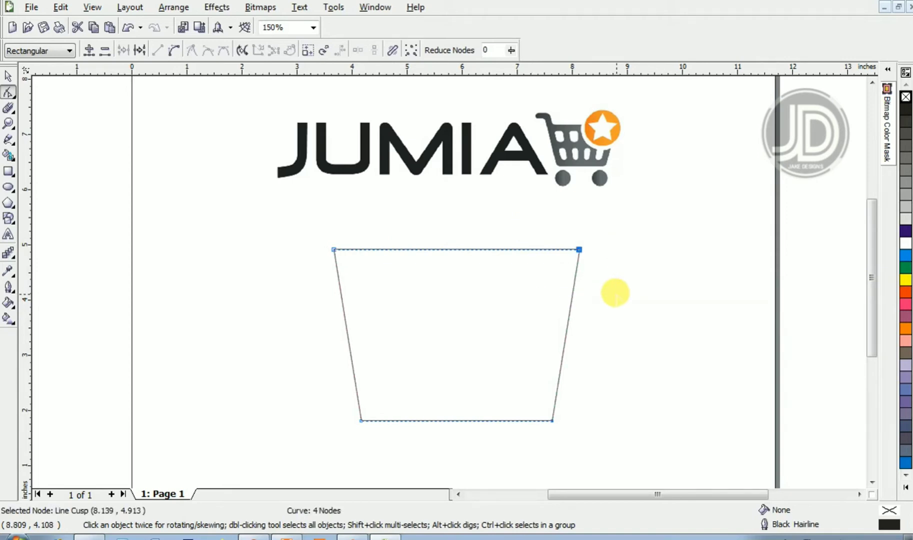
key(space)
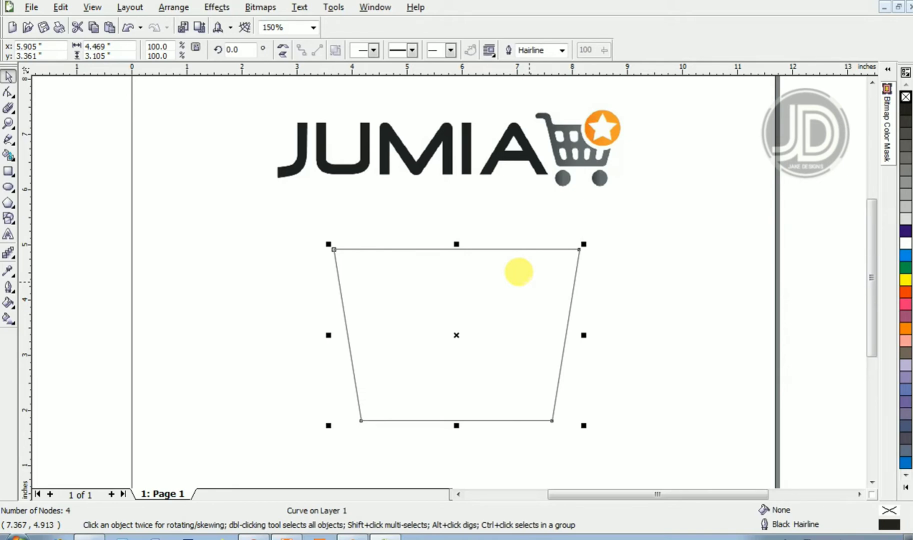
- Create a smaller copy of the trapezoid scaled inward from its center
key(ctrl+c)
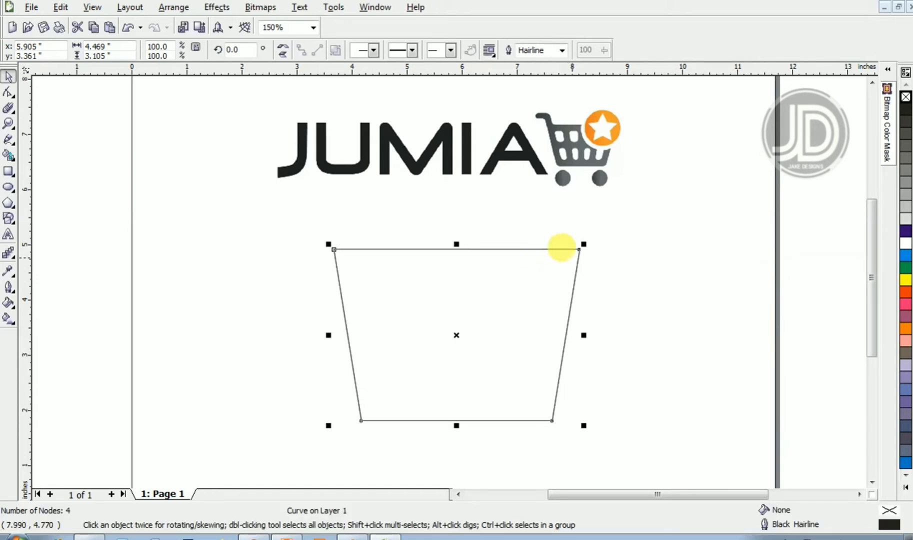
drag(582, 243, 559, 268)
click(557, 253)
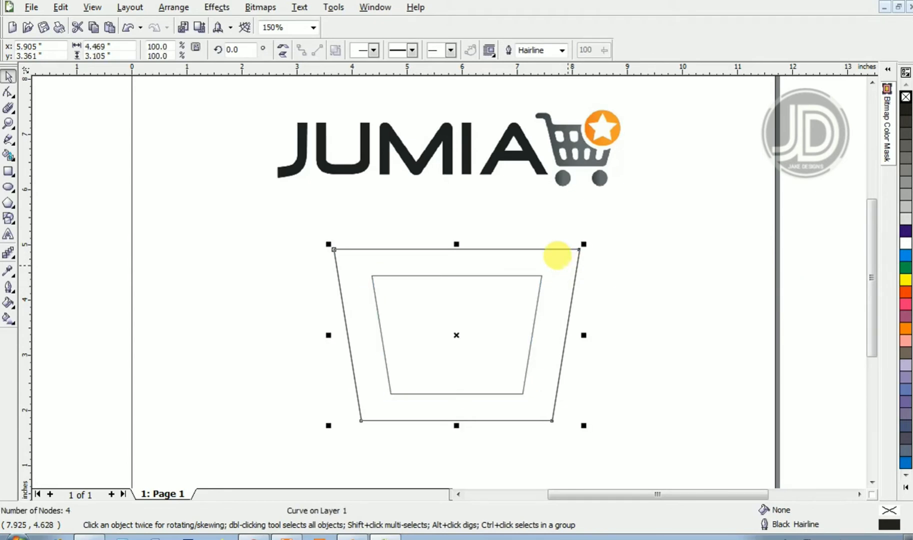
key(Escape)
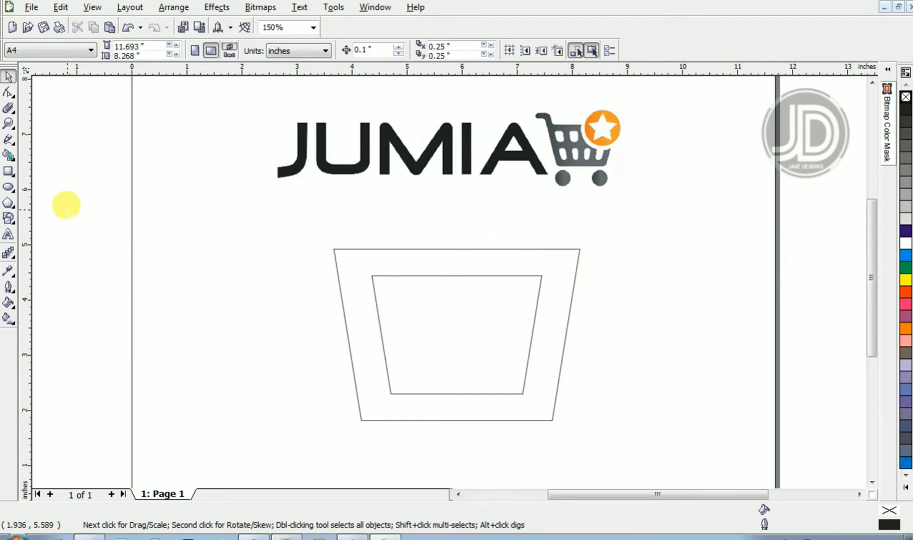
- Draw a tall narrow rectangle about 0.6 by 3 inches to the left of the trapezoid
click(8, 171)
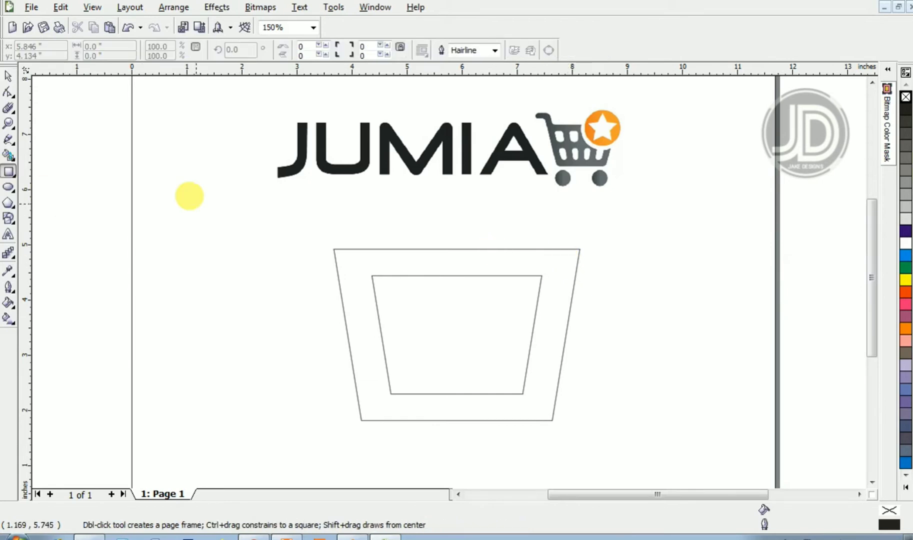
drag(198, 227, 232, 391)
key(space)
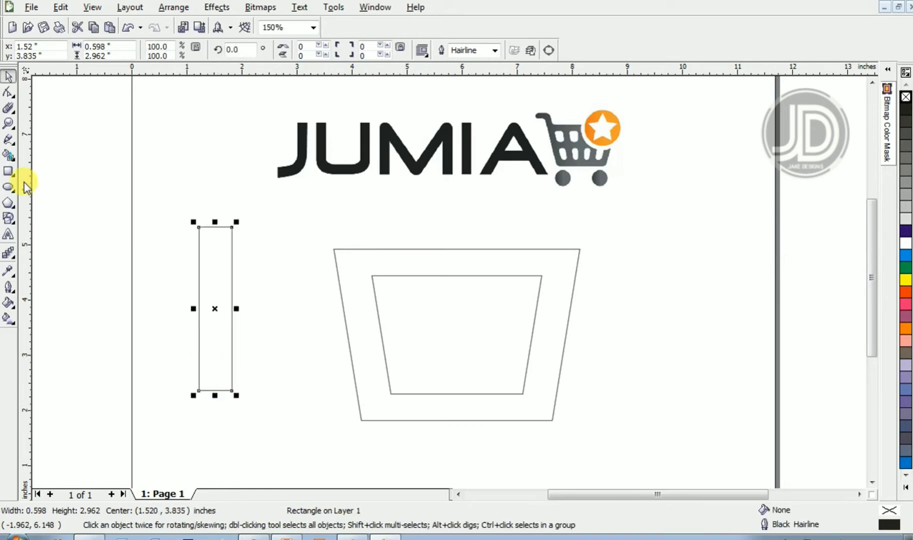
- Duplicate the narrow rectangle up and to the left, and rotate the copy 90 degrees
click(9, 174)
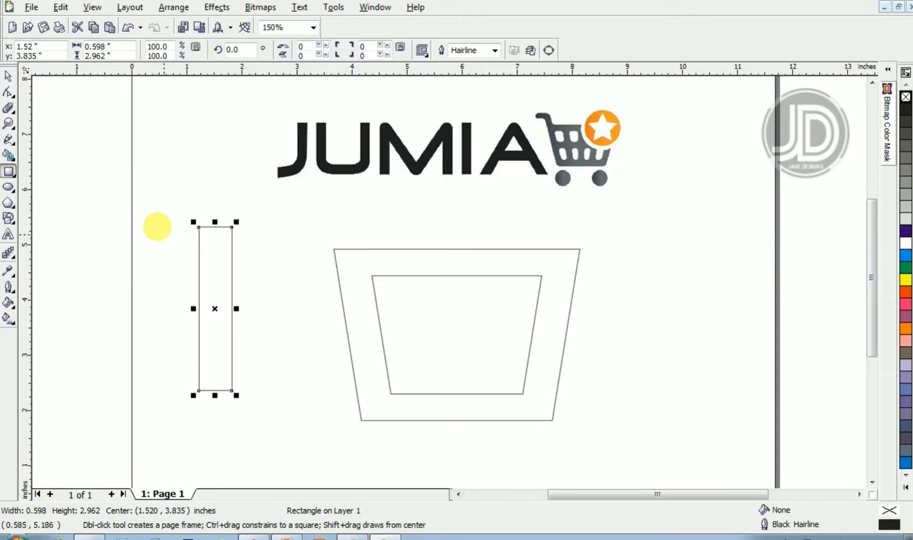
key(space)
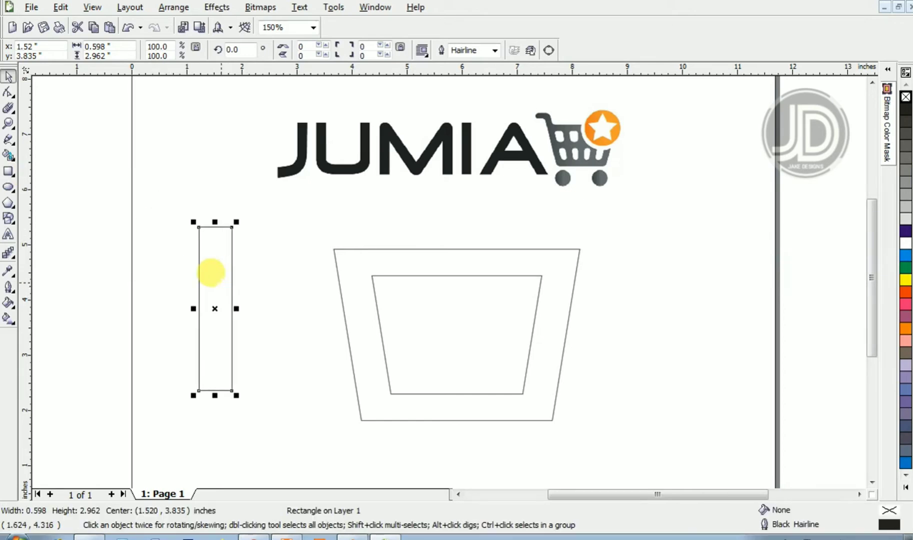
drag(210, 271, 169, 240)
right_click(169, 240)
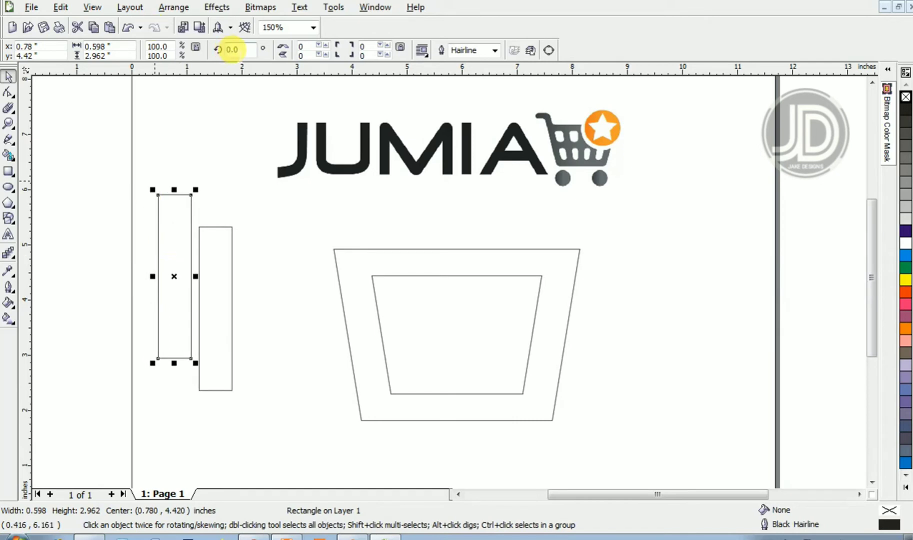
drag(234, 49, 180, 47)
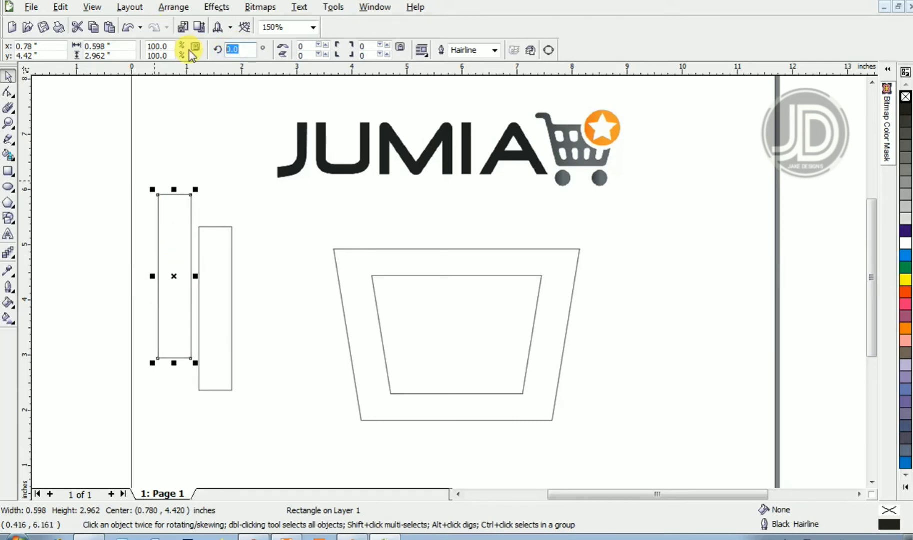
text(90)
key(Return)
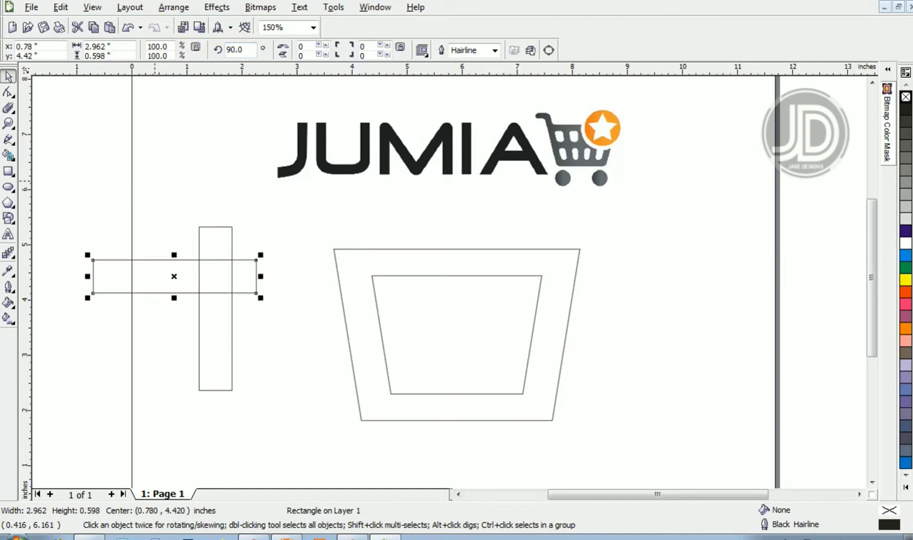
- Shorten the horizontal rectangle to about 1.2 inches and align it with the top of the vertical bar
mouse_move(260, 276)
mouse_down()
mouse_move(244, 265)
mouse_move(142, 261)
mouse_move(197, 212)
mouse_move(258, 261)
mouse_up()
key(z)
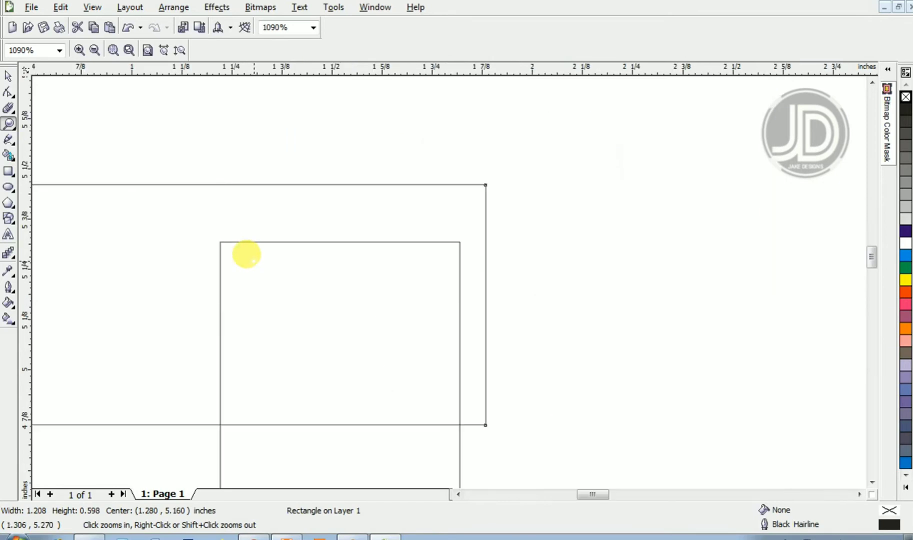
key(space)
drag(372, 181, 345, 212)
key(z)
right_click(348, 216)
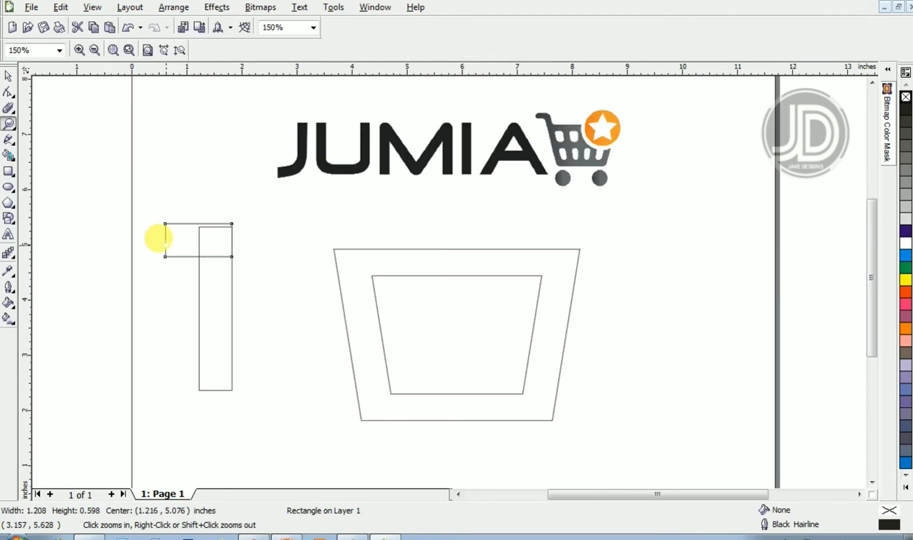
- Weld the horizontal and vertical rectangles into a single number 1 shape
key(space)
drag(139, 197, 254, 409)
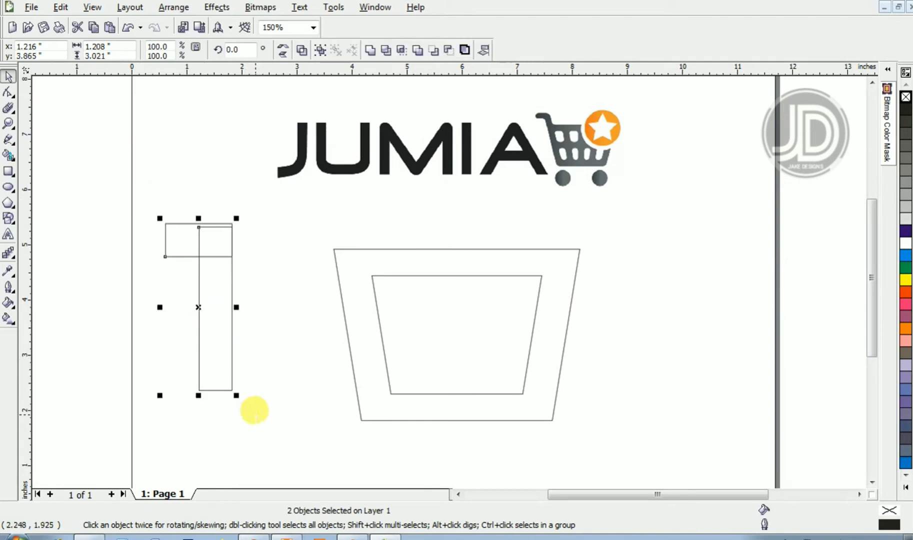
click(373, 52)
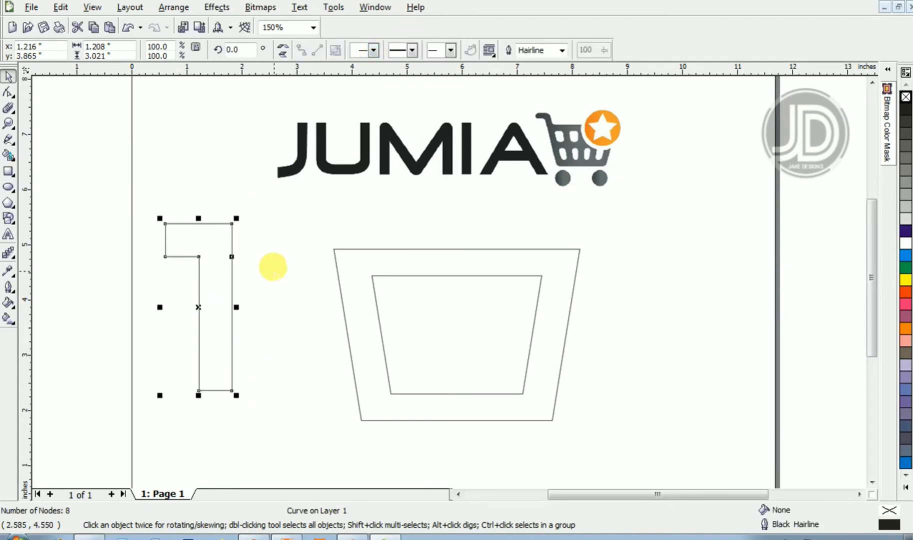
click(272, 267)
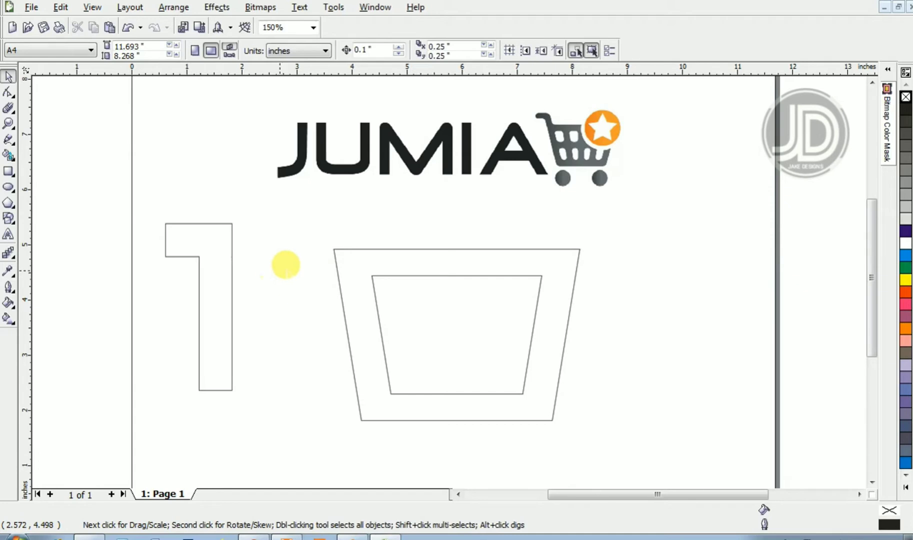
- Add nodes on the top edge and right edge near the top-right corner of the number 1
click(382, 245)
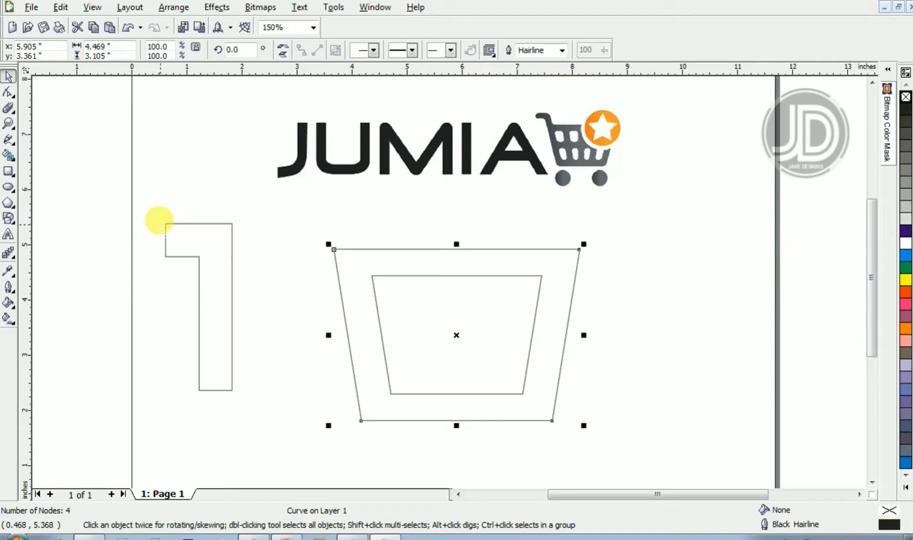
key(z)
drag(135, 202, 279, 295)
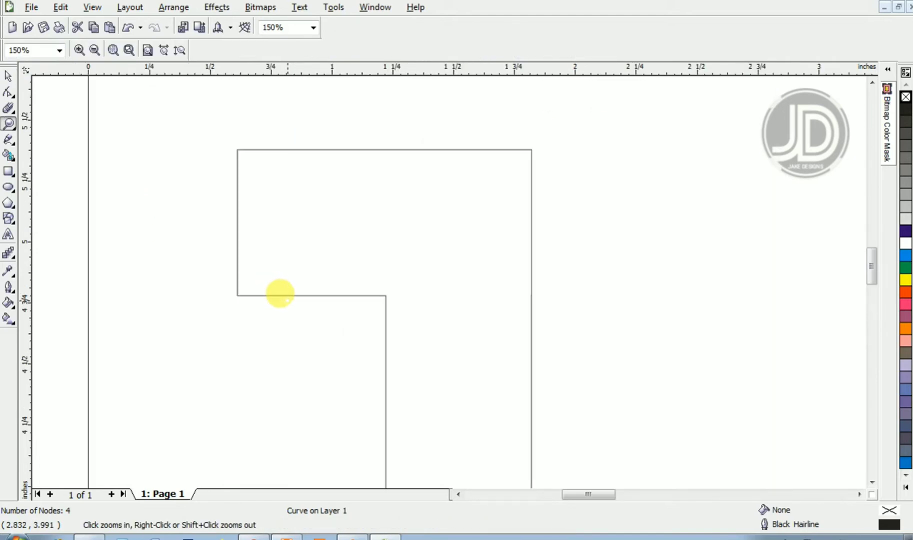
key(space)
click(285, 296)
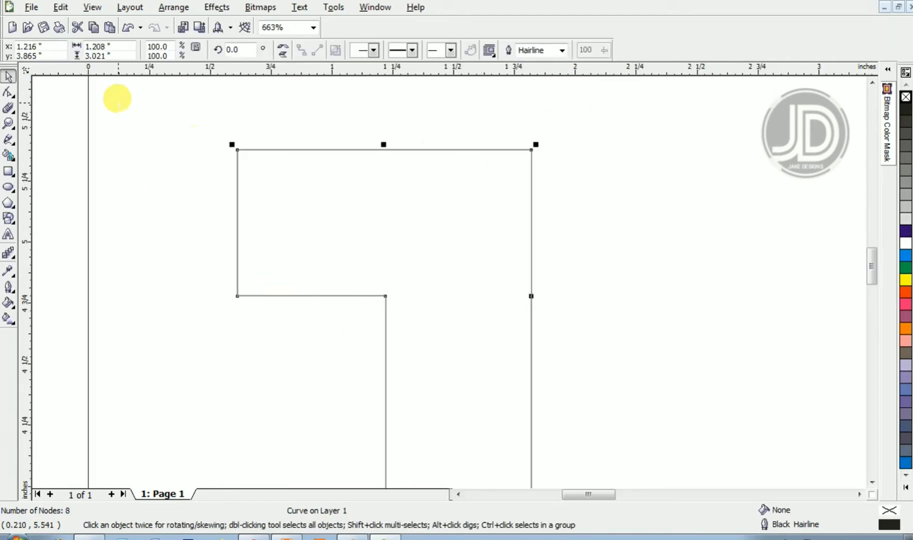
click(8, 93)
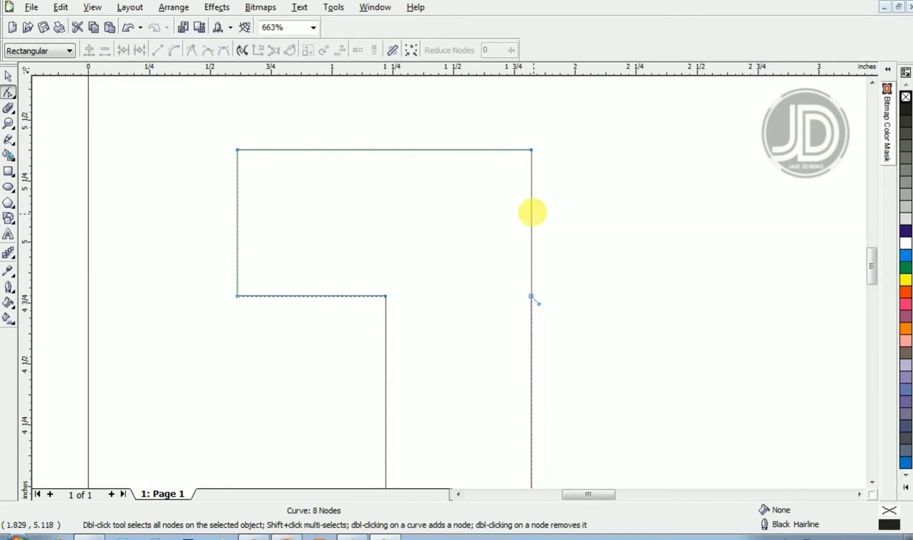
double_click(530, 212)
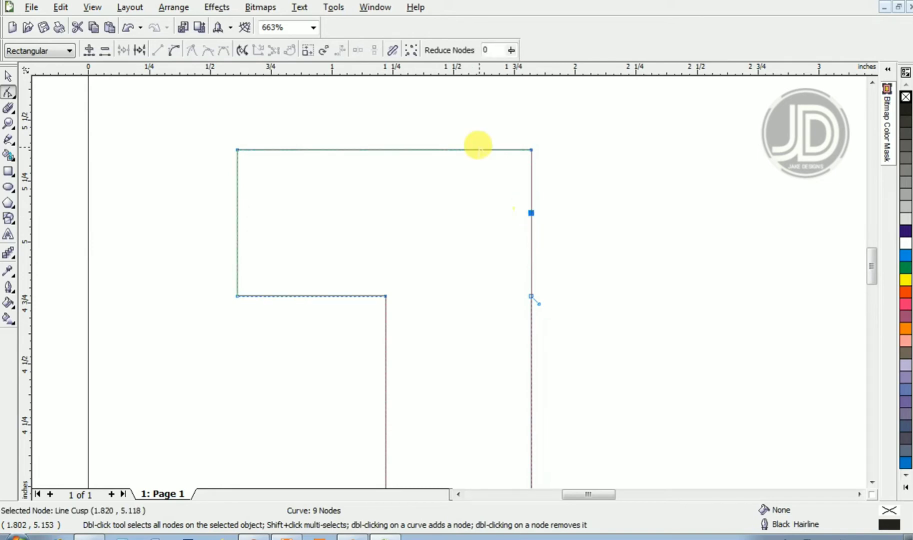
double_click(469, 149)
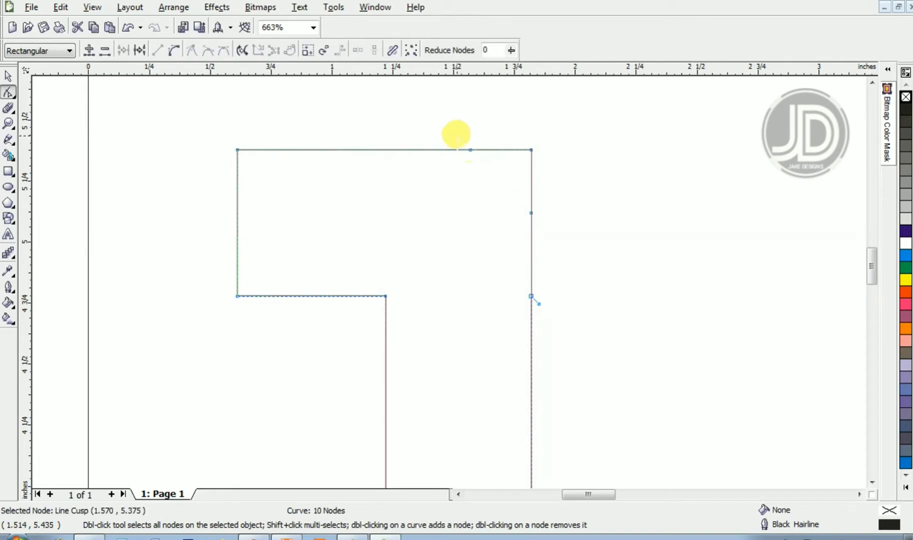
- Round the outer top-right corner of the number 1 by converting its corner nodes to curves, deleting the corner node and shaping the handles
drag(456, 136, 564, 222)
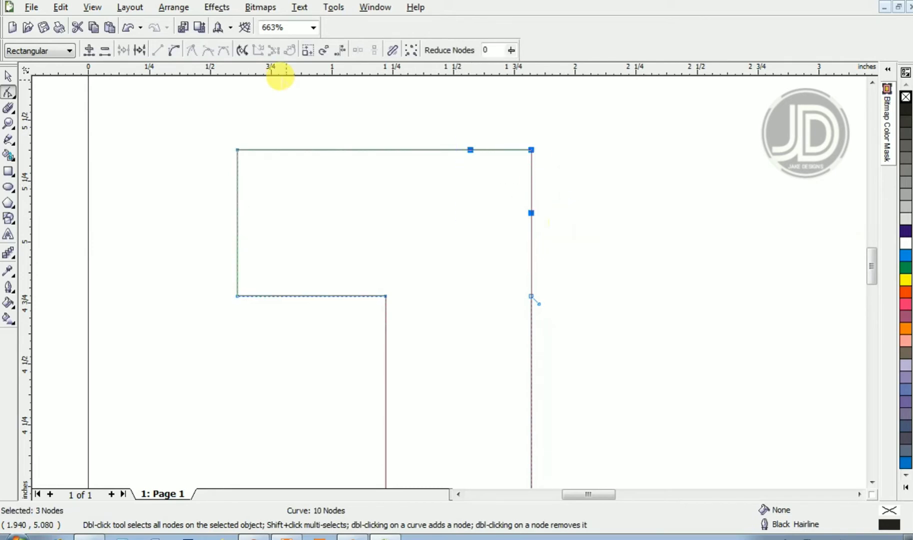
click(178, 49)
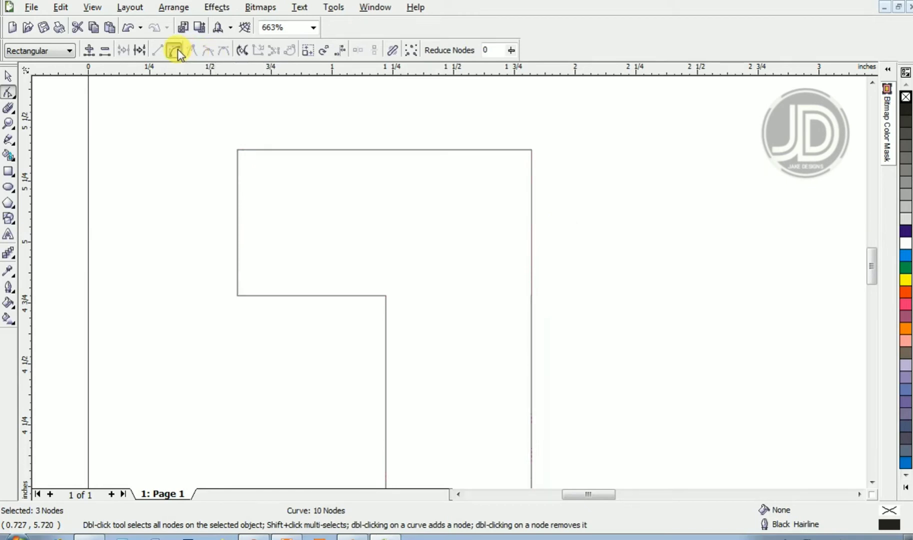
click(532, 150)
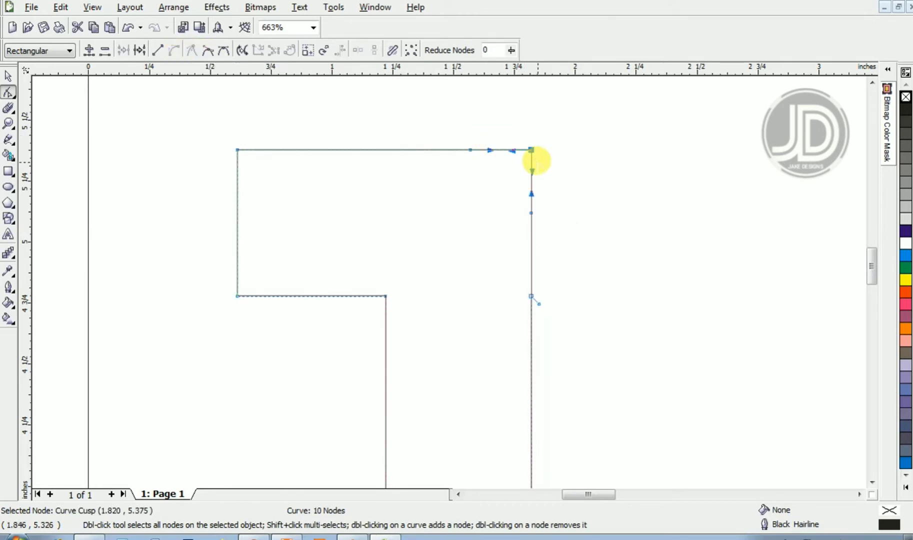
key(Delete)
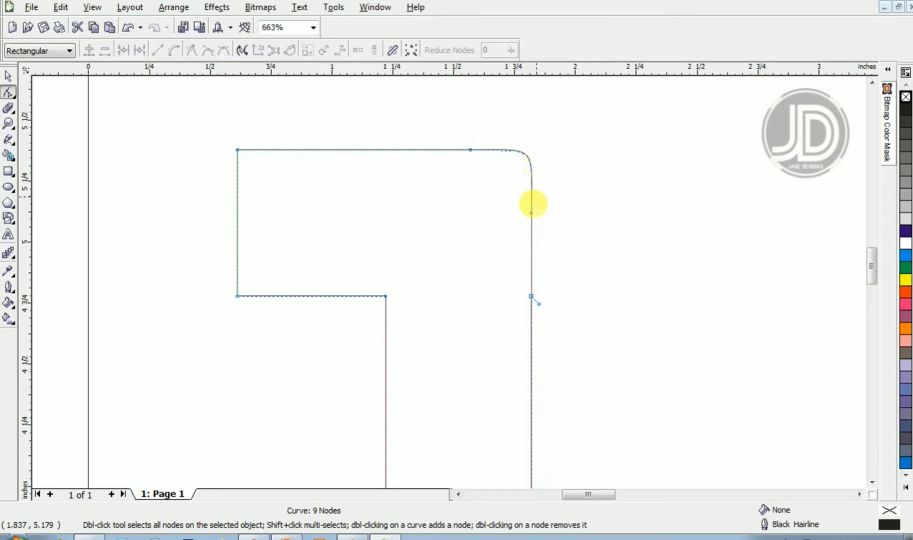
click(530, 213)
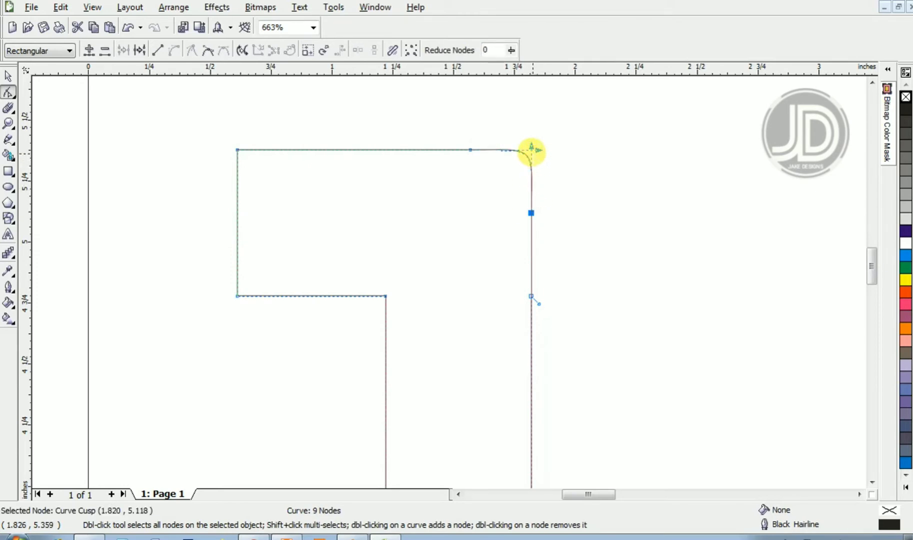
drag(531, 148, 532, 181)
drag(536, 147, 511, 149)
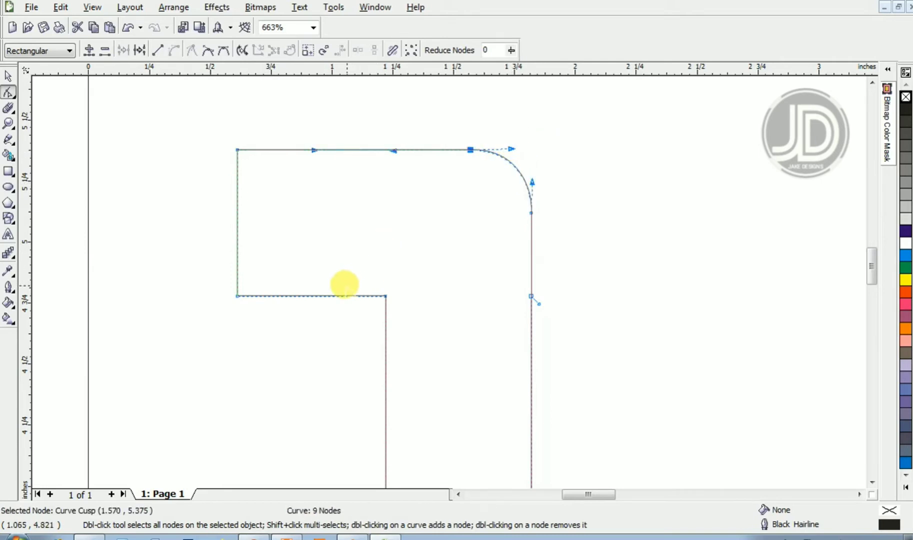
- Add nodes around the inner corner under the arm of the number 1 and round that corner into a smooth curve
click(330, 293)
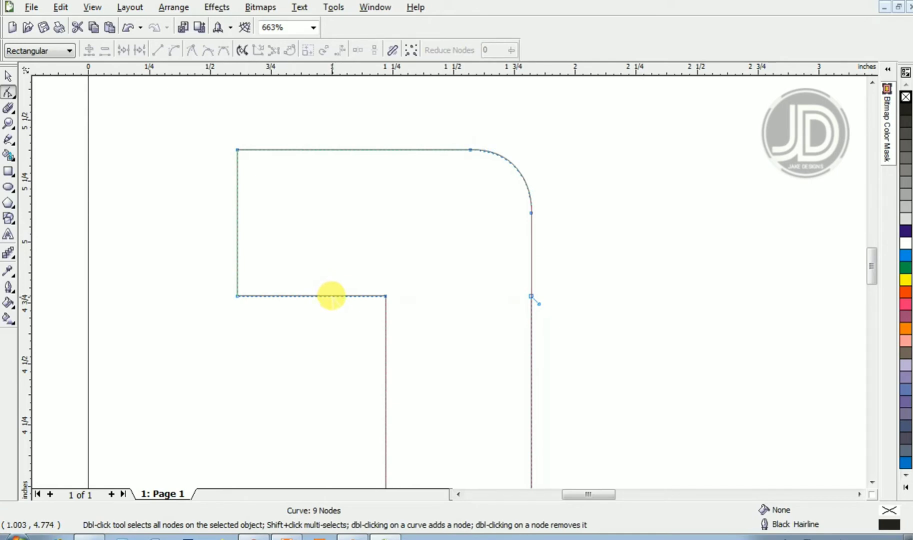
double_click(332, 296)
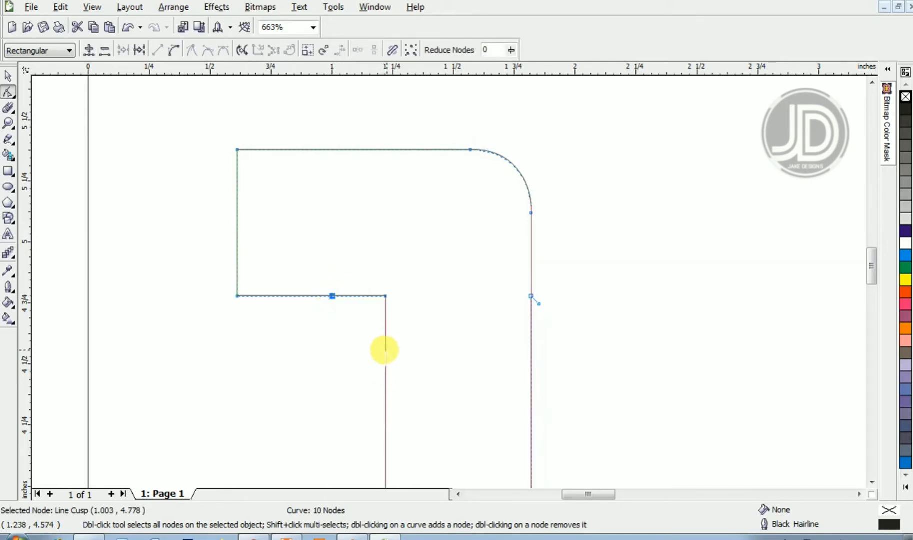
double_click(385, 349)
drag(411, 381, 427, 325)
click(175, 50)
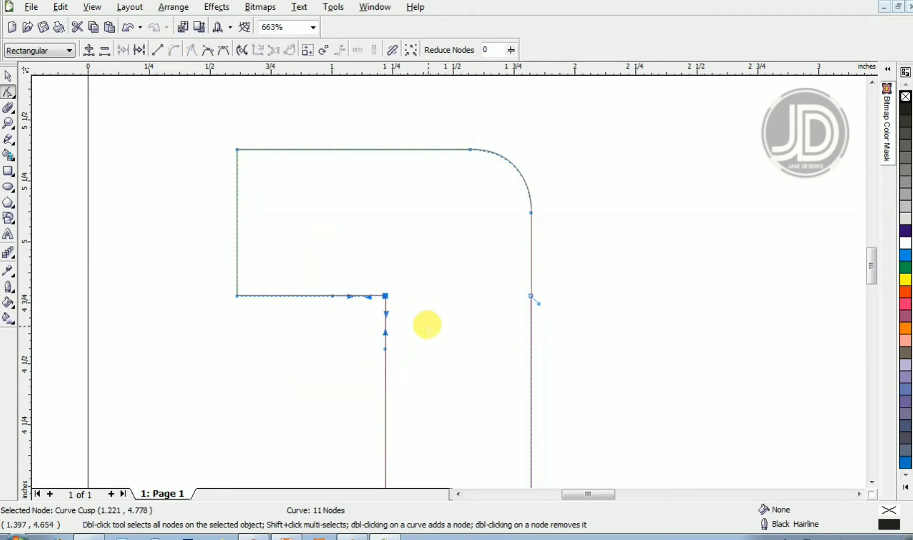
key(Delete)
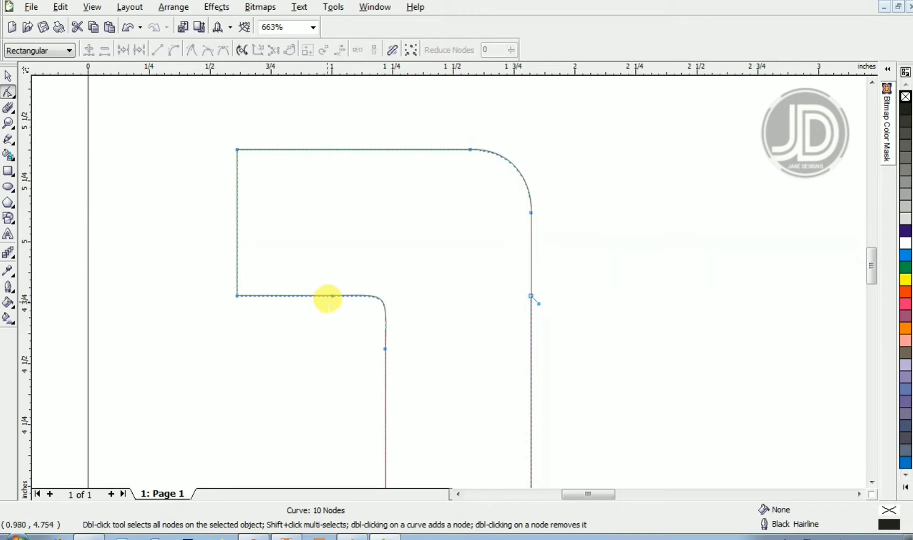
click(333, 296)
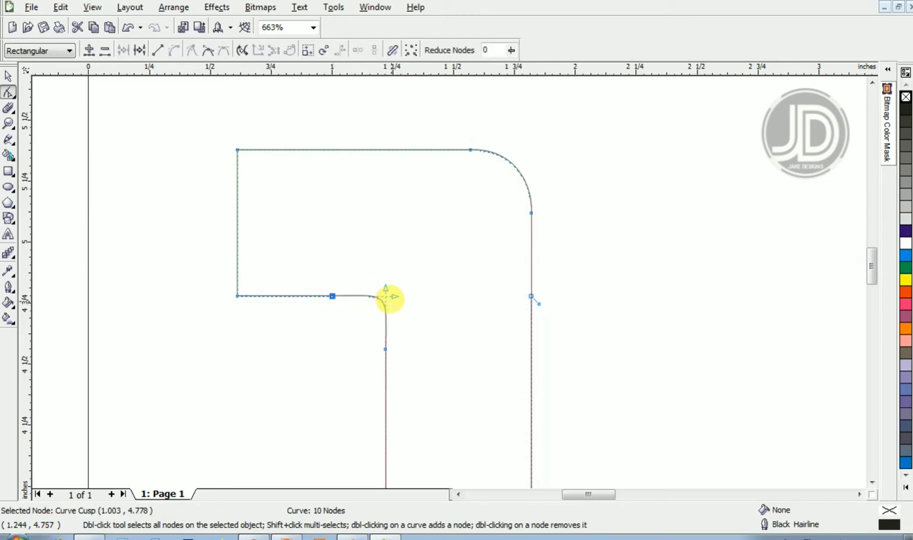
drag(393, 295, 364, 295)
click(383, 310)
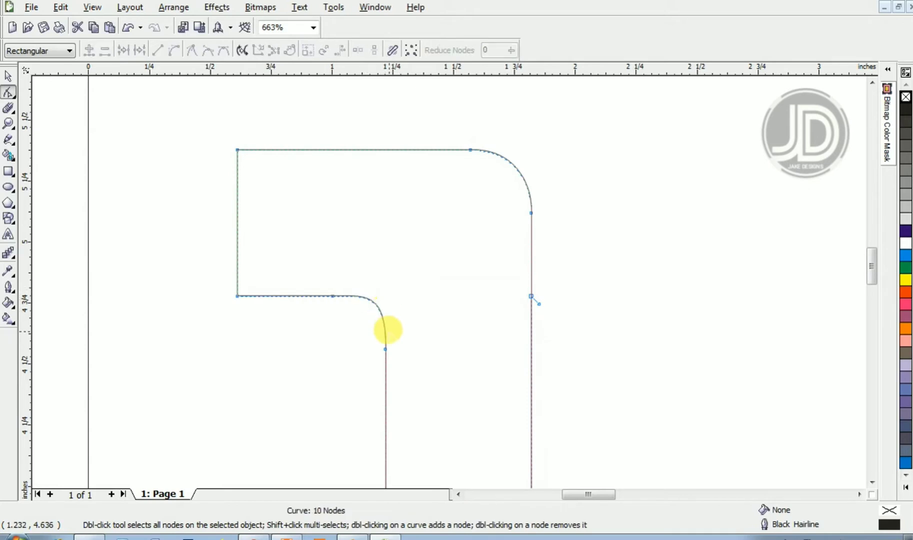
drag(412, 381, 387, 311)
- Move the number 1 so its stem sits over the left side of the trapezoid
key(z)
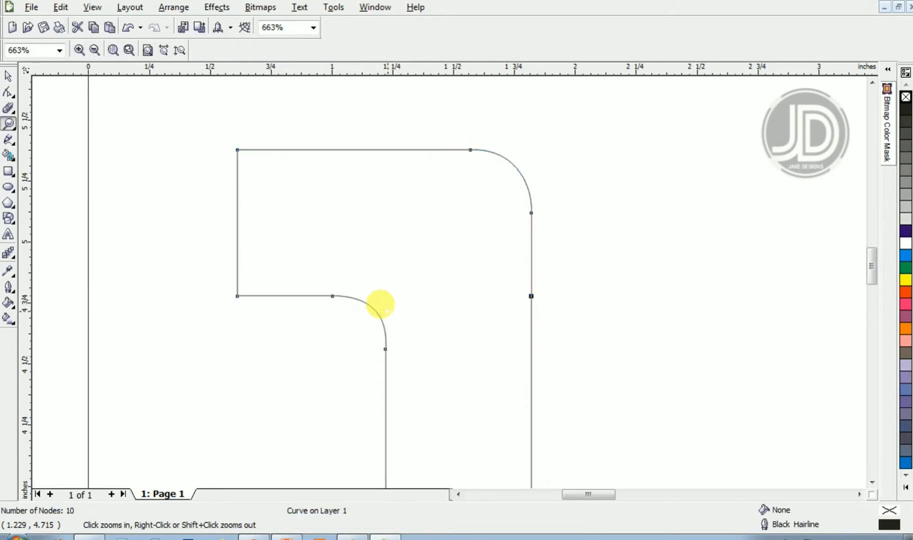
right_click(387, 311)
key(space)
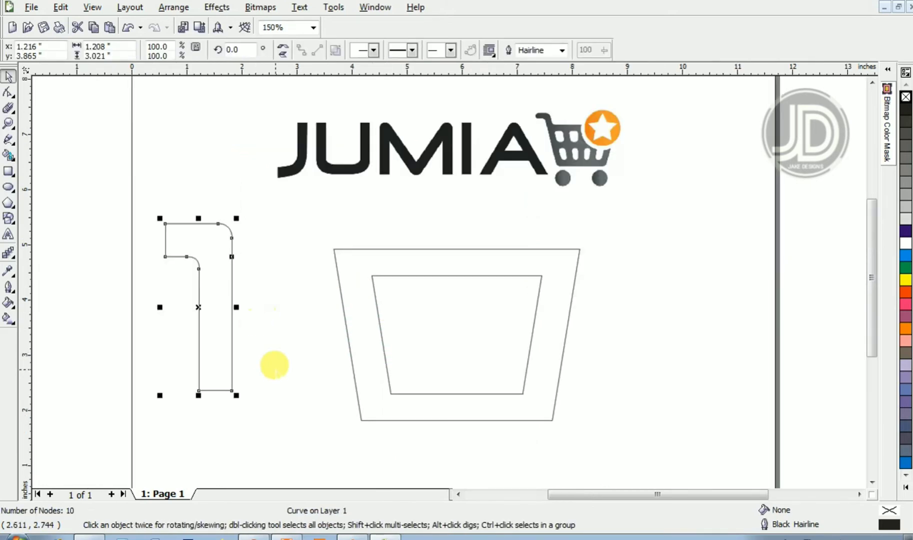
click(273, 365)
drag(187, 326, 369, 326)
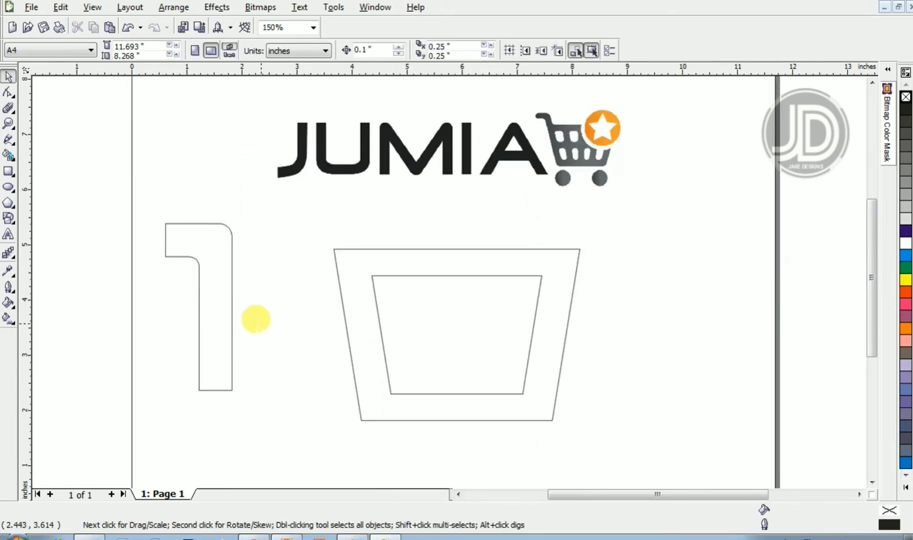
drag(223, 316, 330, 268)
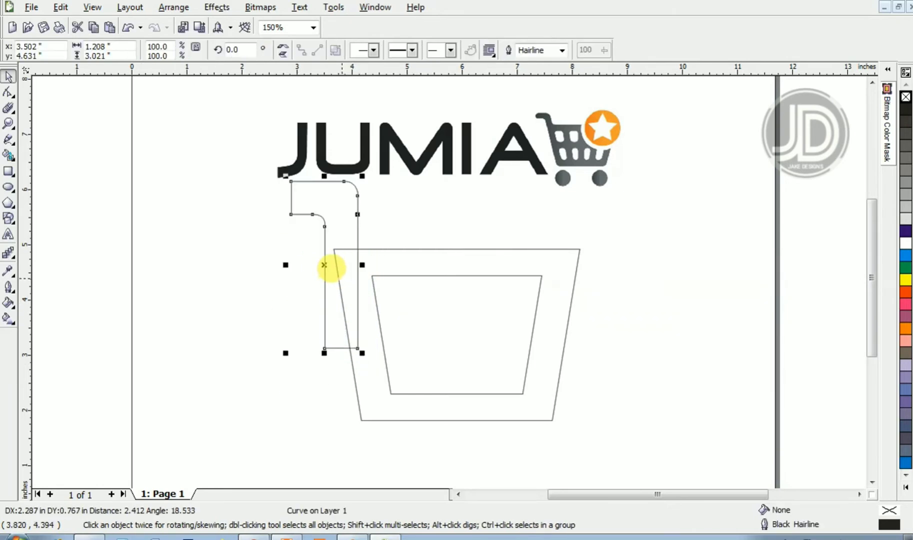
key(F10)
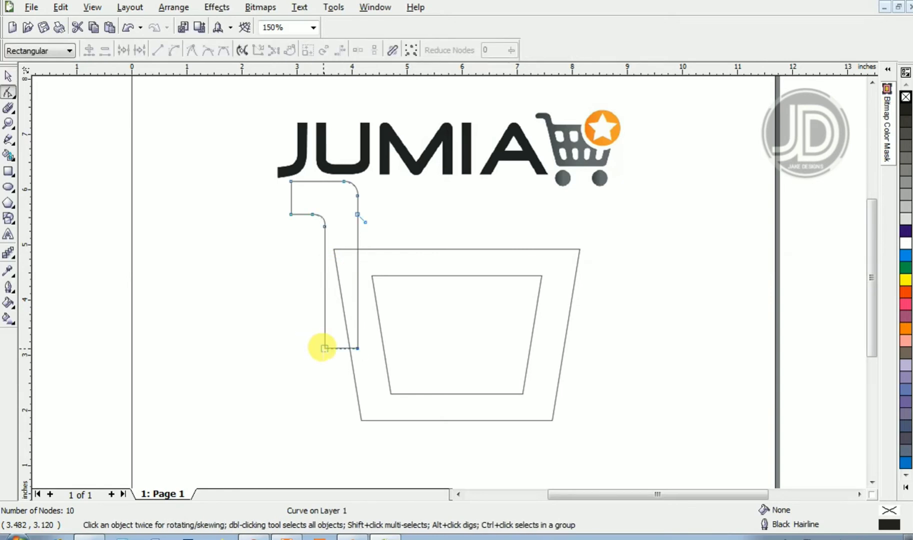
drag(355, 341, 392, 371)
drag(271, 292, 384, 366)
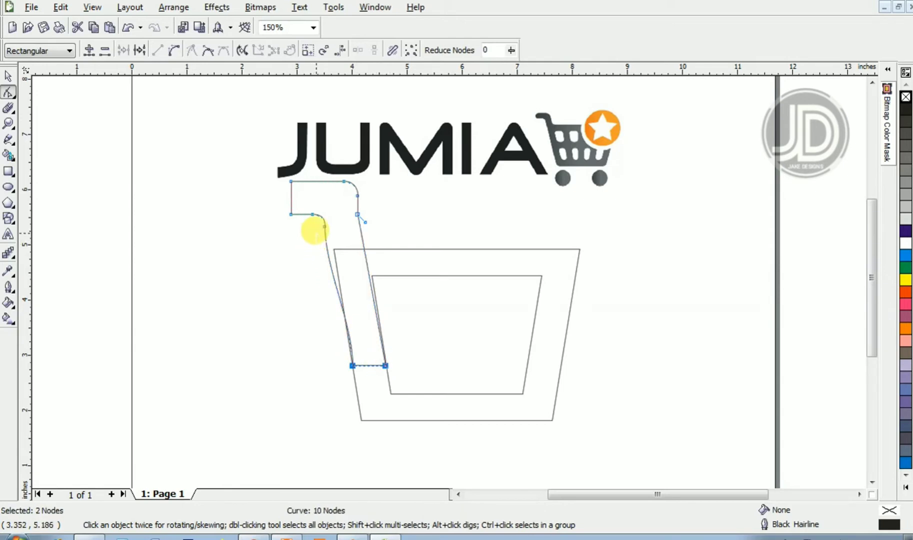
key(ctrl+z)
key(ctrl+z)
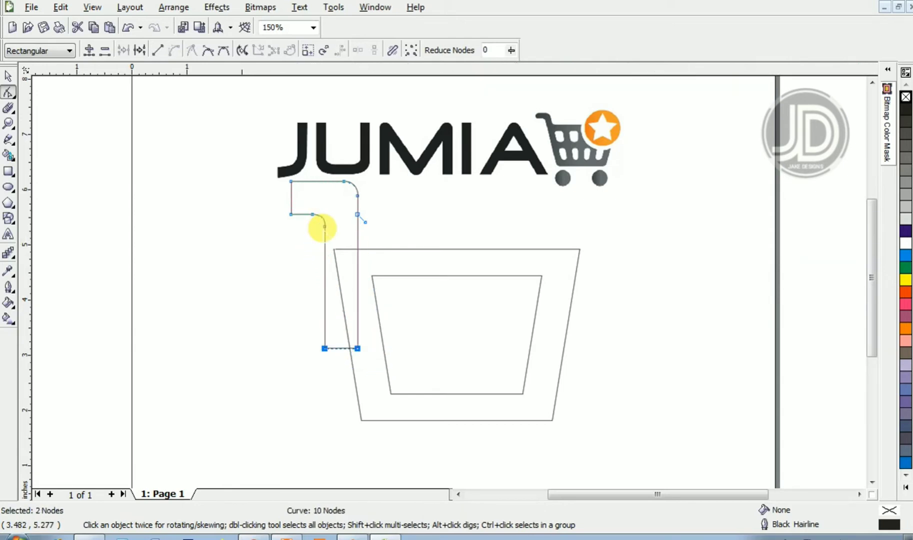
- Rotate the number 1 by about 8 degrees so its stem leans like the trapezoid's left side
key(space)
click(311, 199)
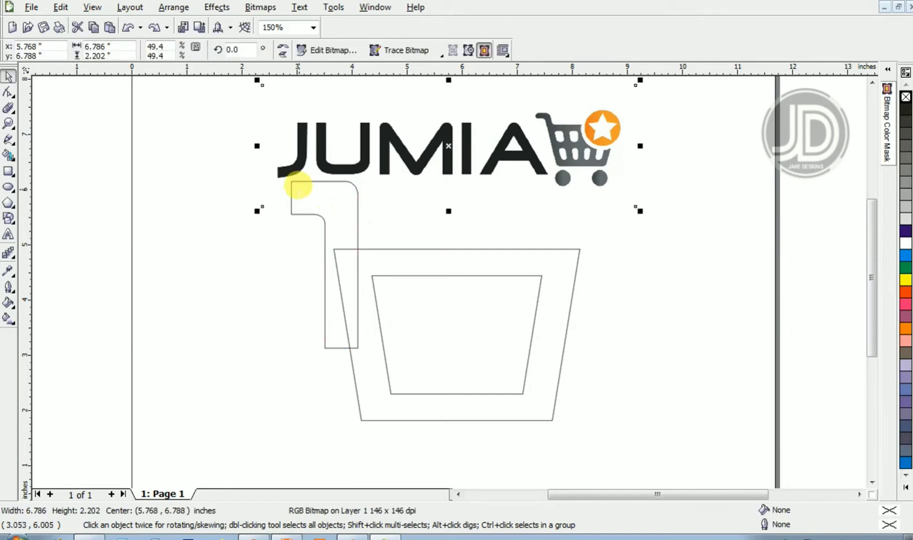
click(326, 227)
click(334, 306)
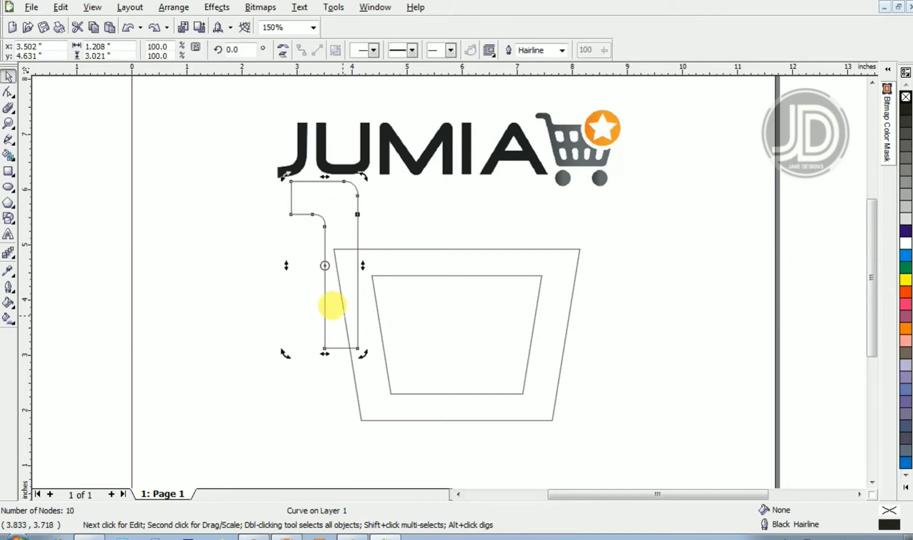
drag(362, 353, 392, 350)
drag(322, 238, 414, 354)
key(z)
key(space)
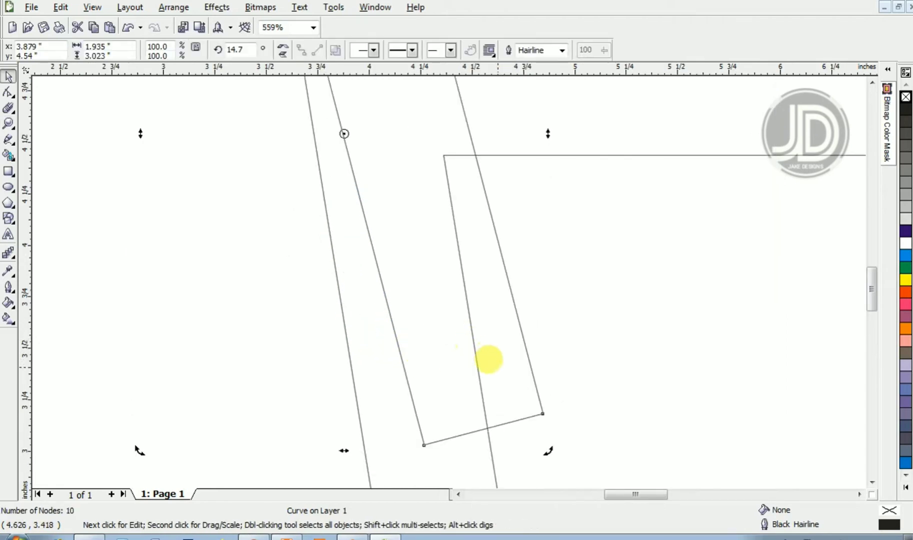
drag(536, 443, 503, 463)
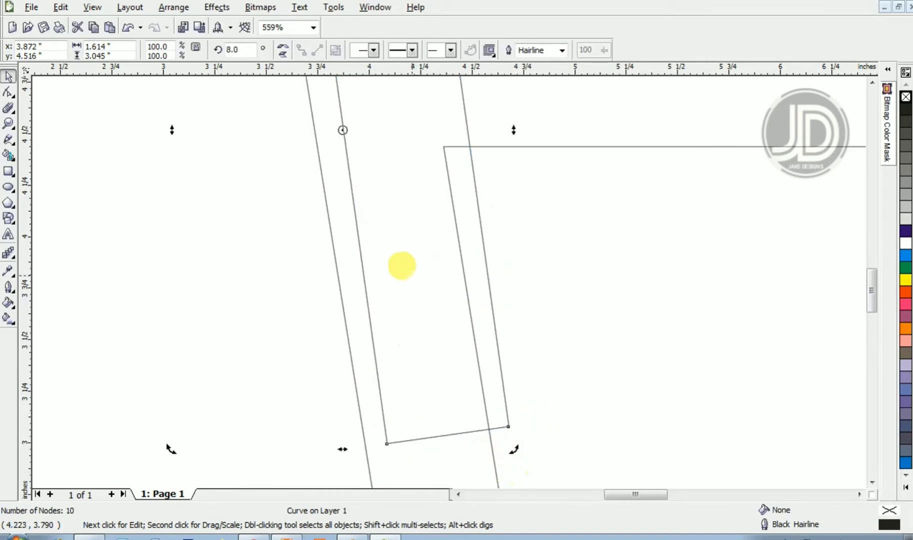
- Shift the rotated number 1 onto the trapezoid's left edge and adjust its rotation to 9.1 degrees
click(386, 199)
drag(386, 200, 367, 243)
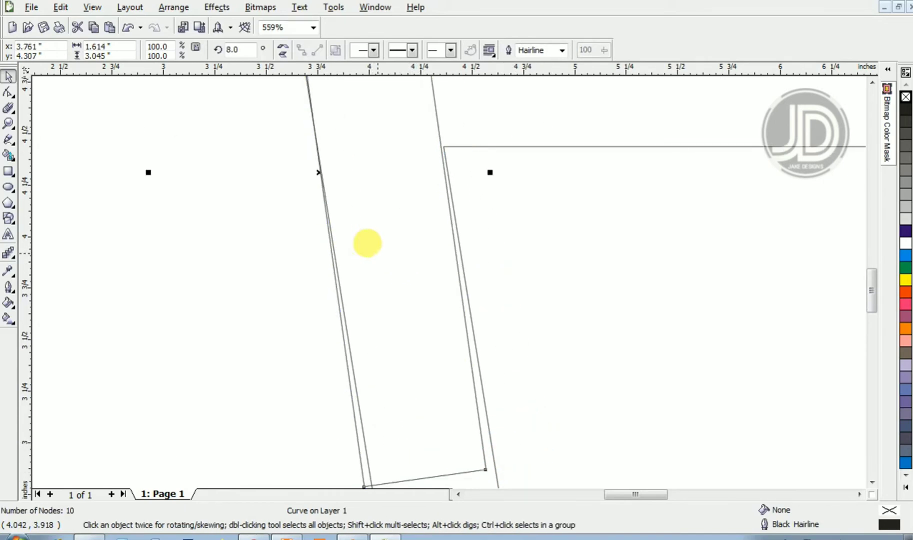
click(368, 247)
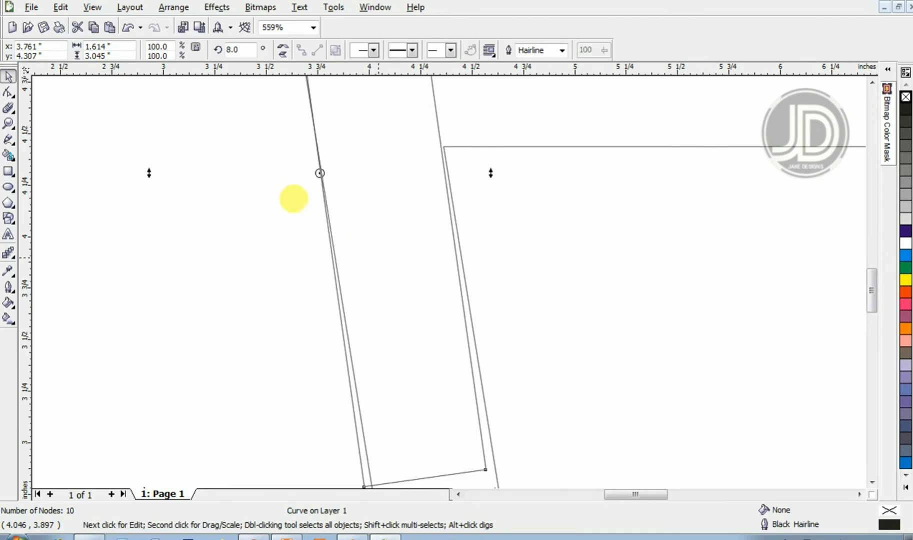
click(871, 483)
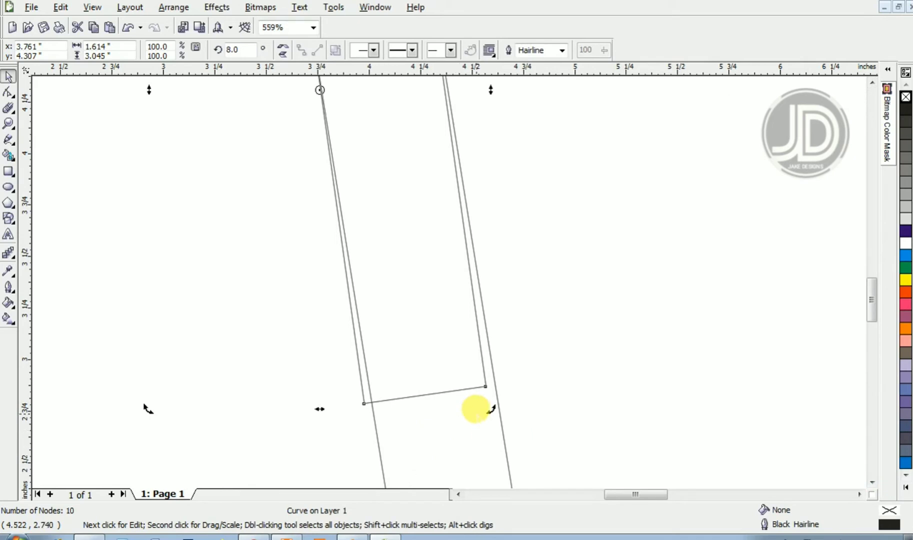
drag(483, 396, 485, 397)
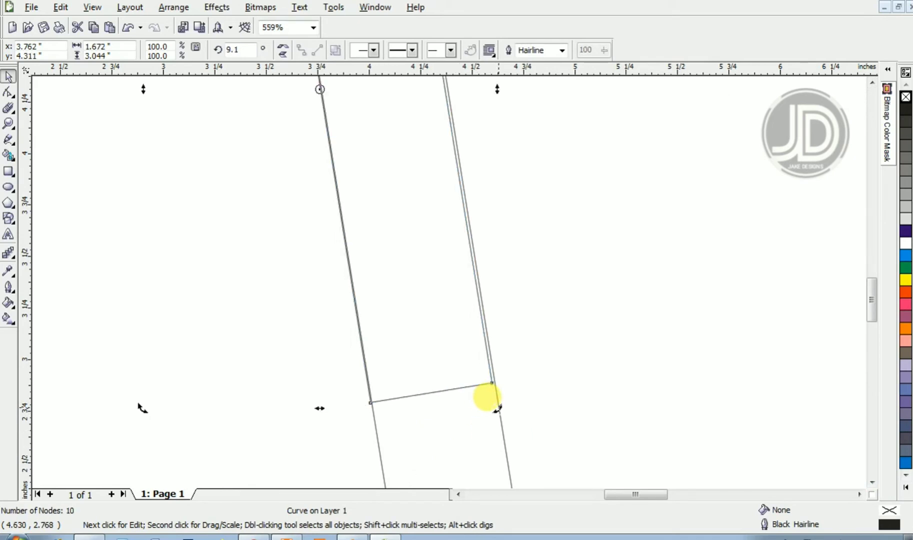
key(F2)
right_click(414, 354)
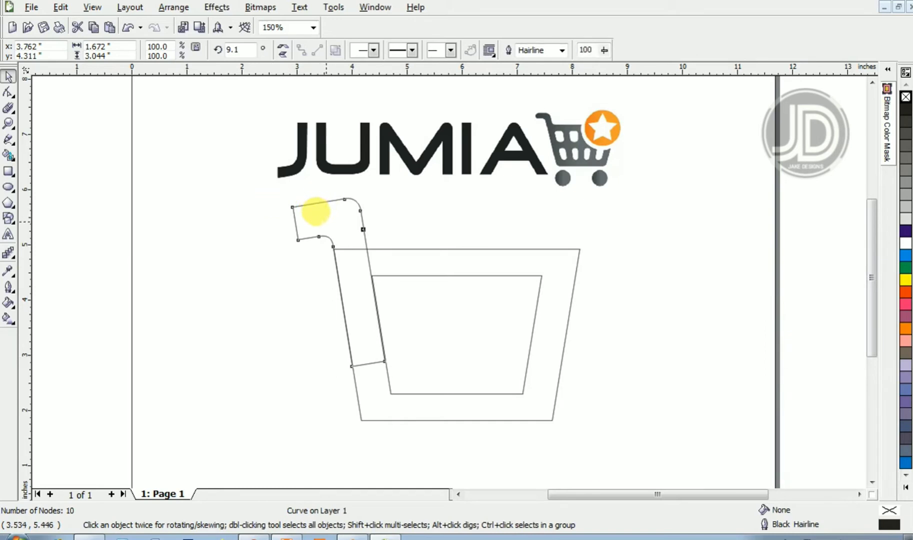
- Nudge the number 1 slightly up, select it with both trapezoid outlines and weld them into one cart shape
drag(316, 210, 314, 204)
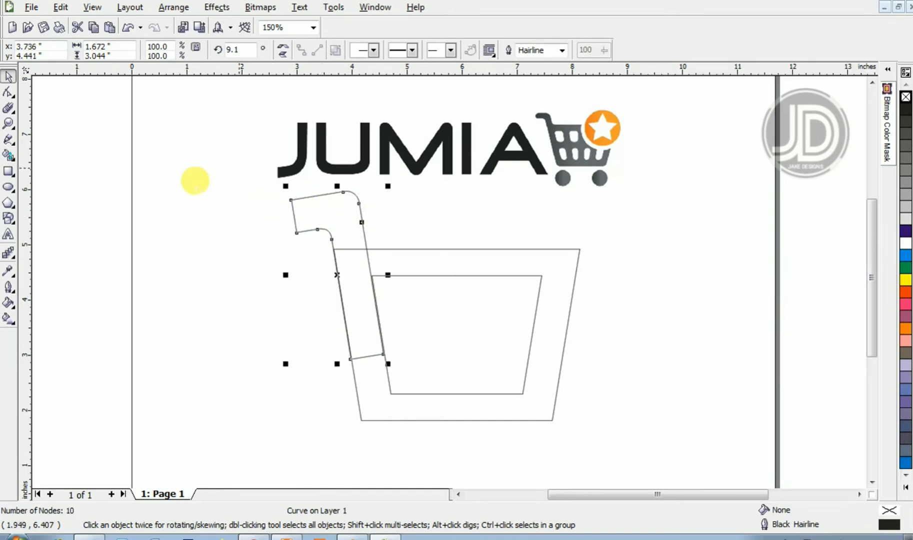
drag(197, 185, 633, 438)
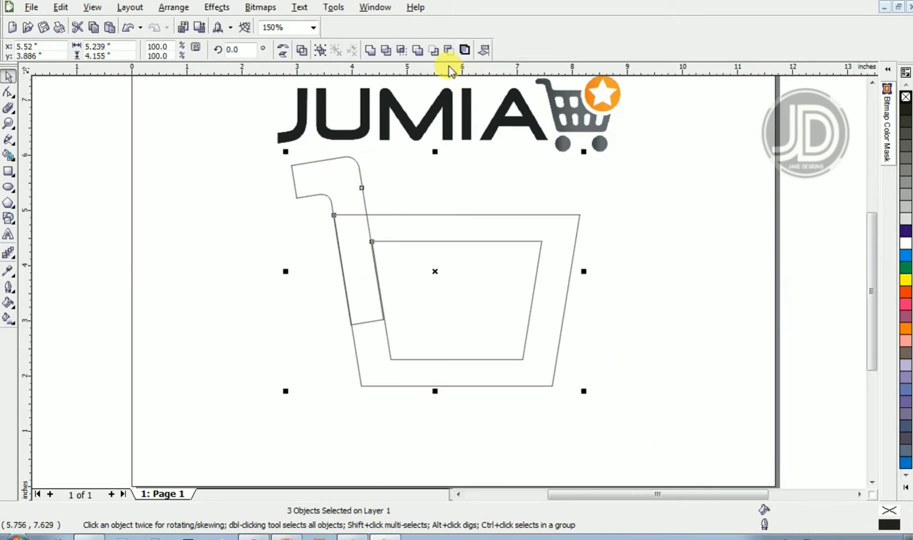
click(370, 50)
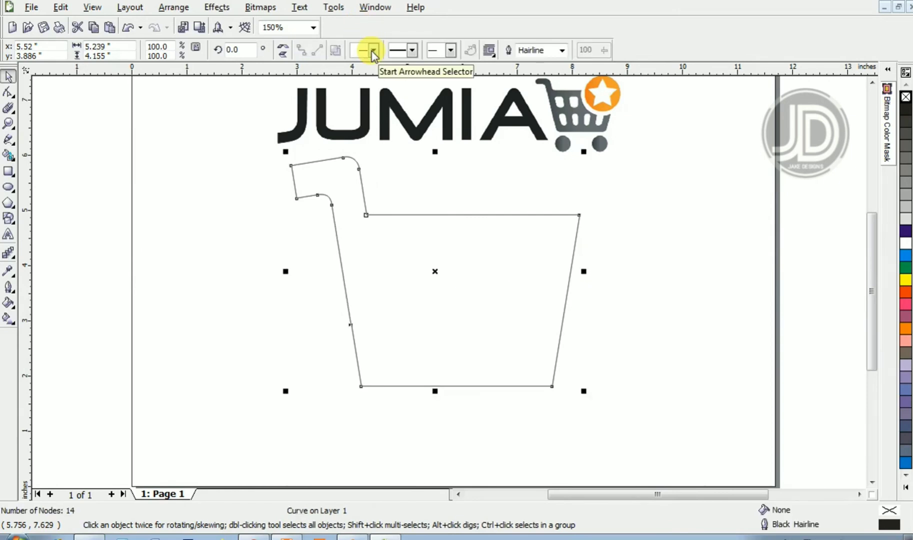
key(ctrl+z)
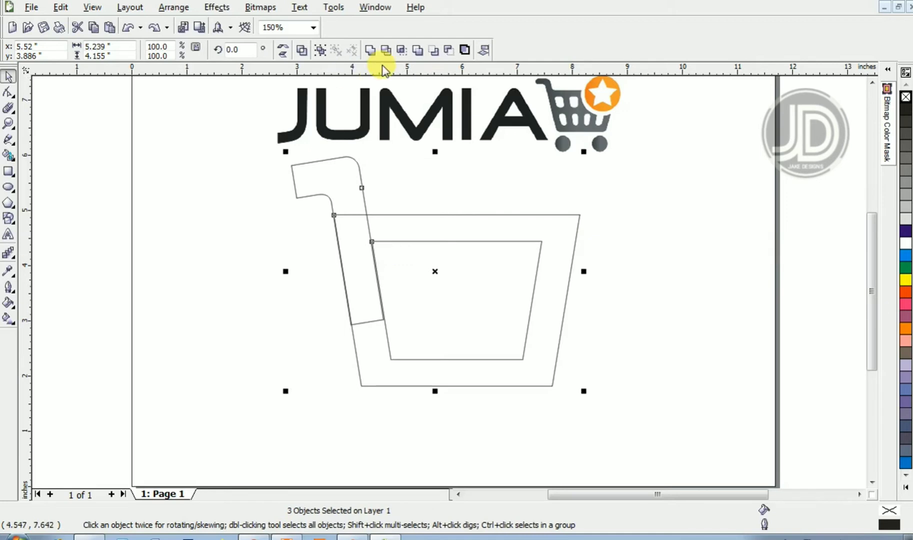
click(369, 50)
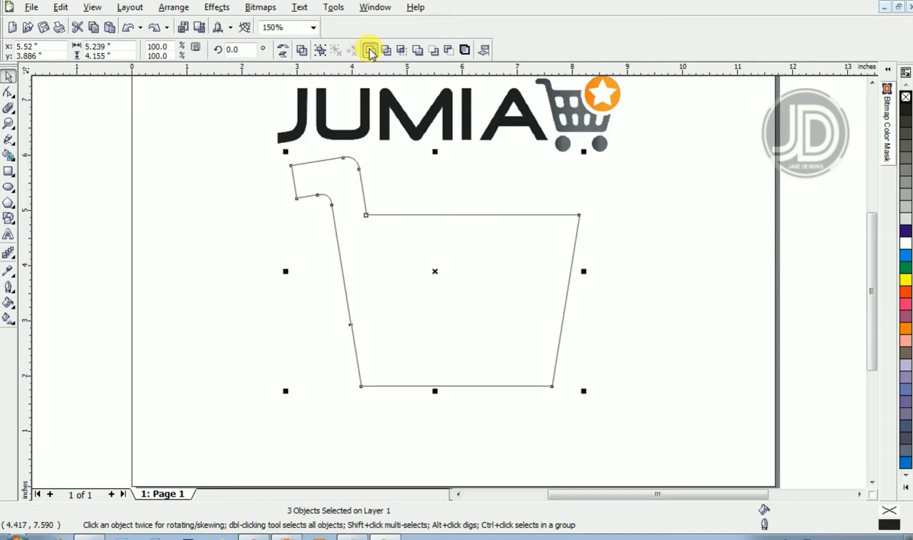
- Draw a rectangle about 2.2 by 2.1 inches inside the cart's basket area
click(691, 349)
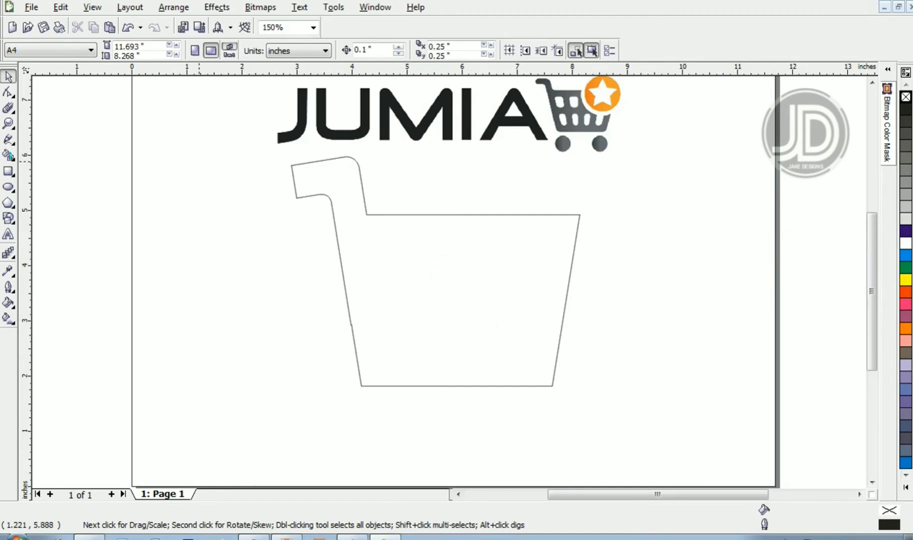
click(8, 173)
key(space)
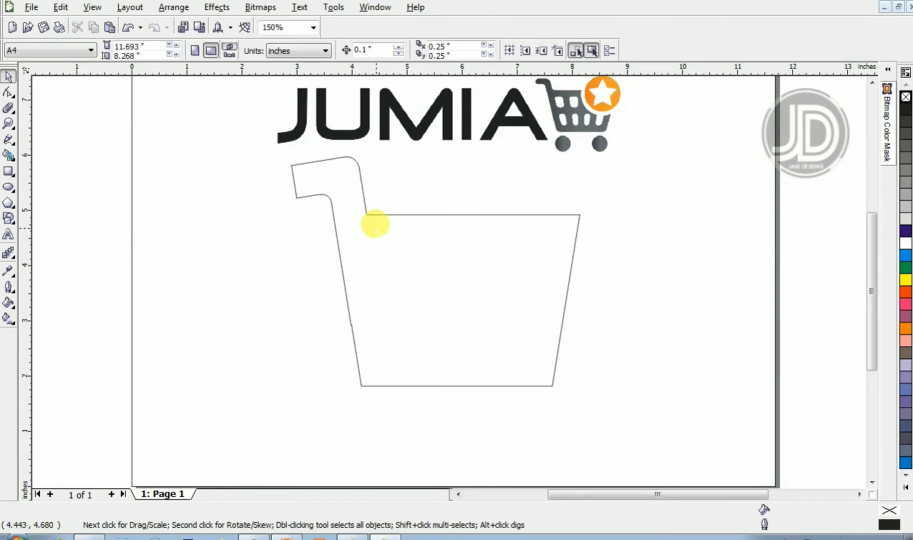
click(7, 172)
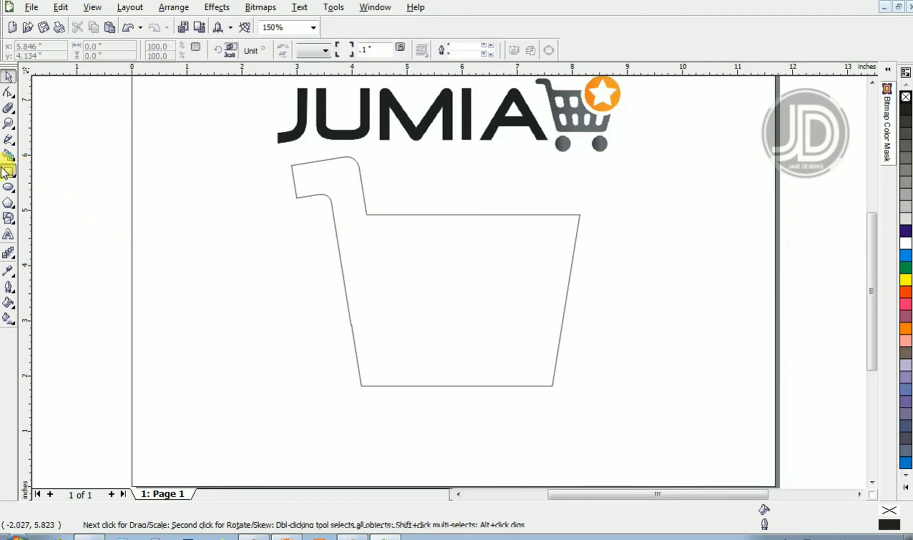
mouse_move(392, 237)
mouse_down()
mouse_move(452, 295)
mouse_move(543, 346)
mouse_move(515, 354)
mouse_up()
key(space)
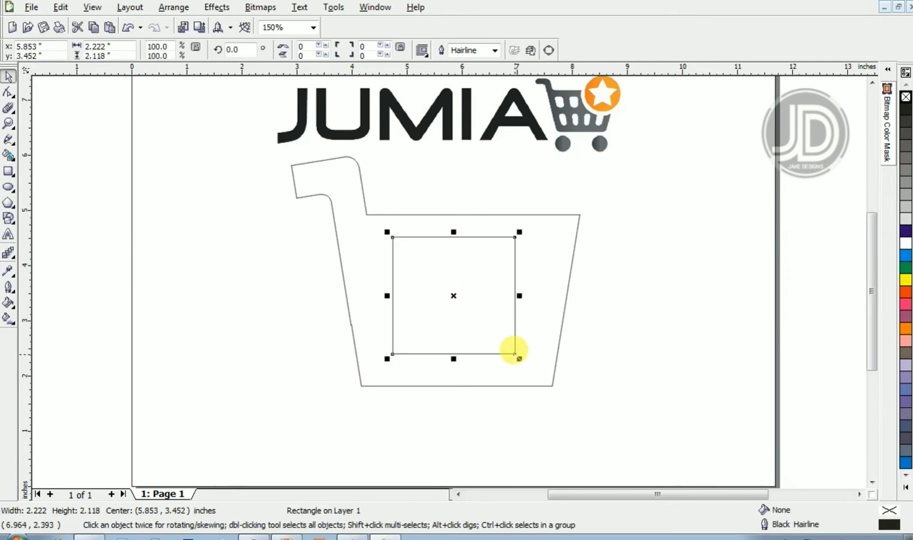
- Convert the rectangle to curves and move its top corner nodes outward to form an inner trapezoid
key(ctrl+q)
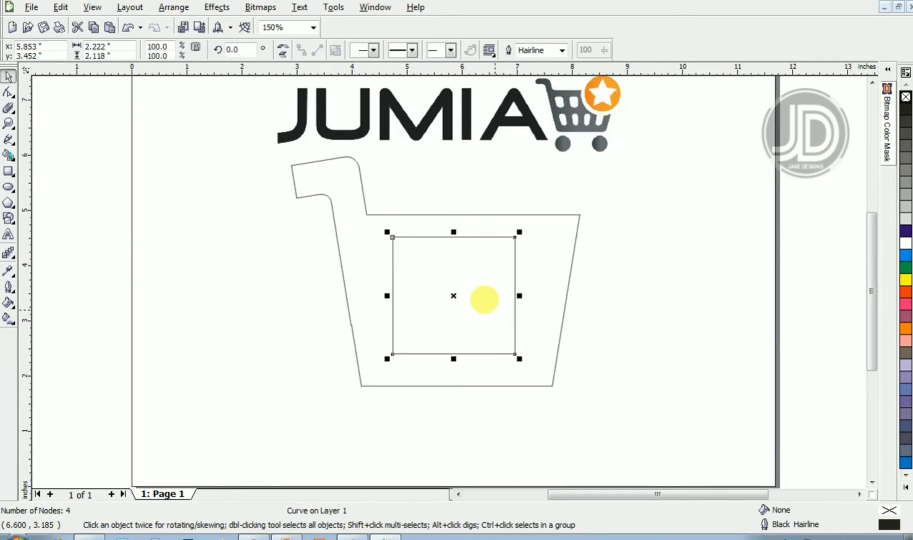
double_click(484, 300)
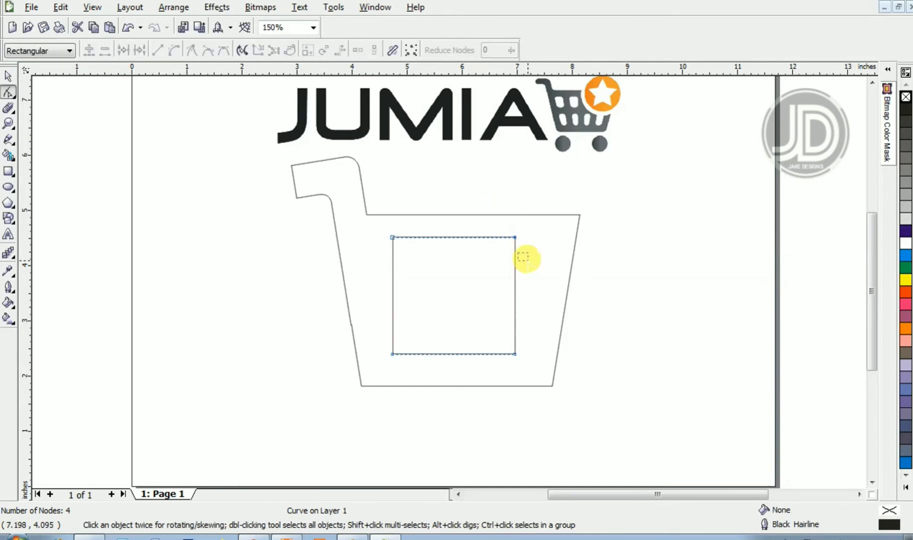
click(515, 238)
key(Right)
key(Right)
key(Right)
key(Right)
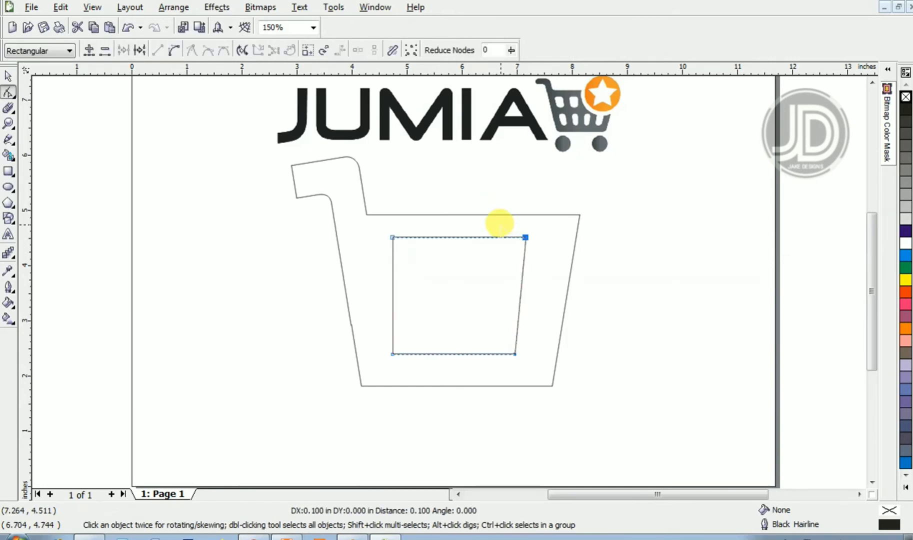
drag(450, 219, 368, 261)
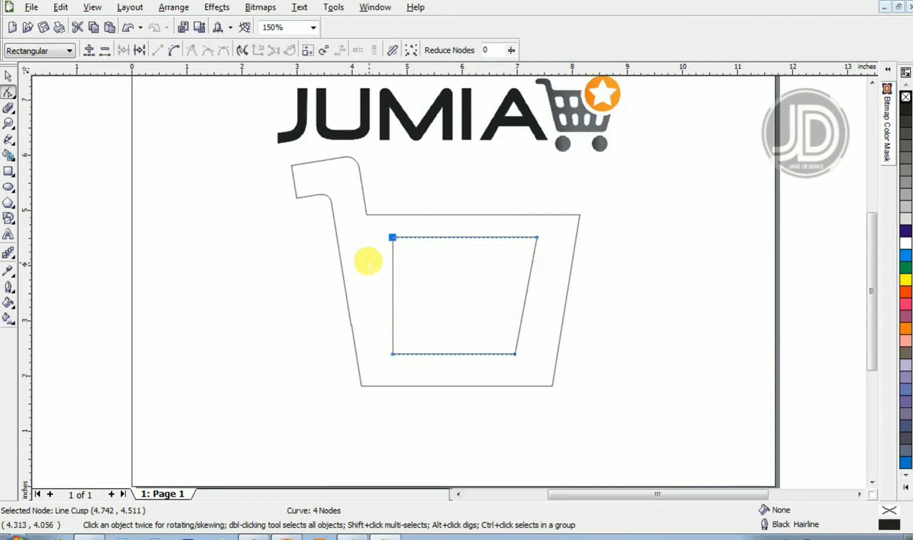
key(Left)
key(Left)
key(Left)
key(Left)
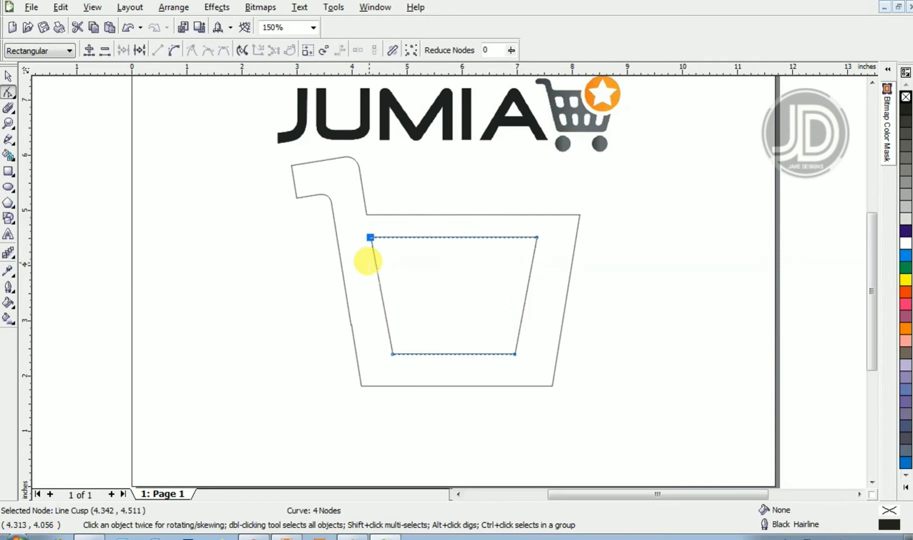
key(space)
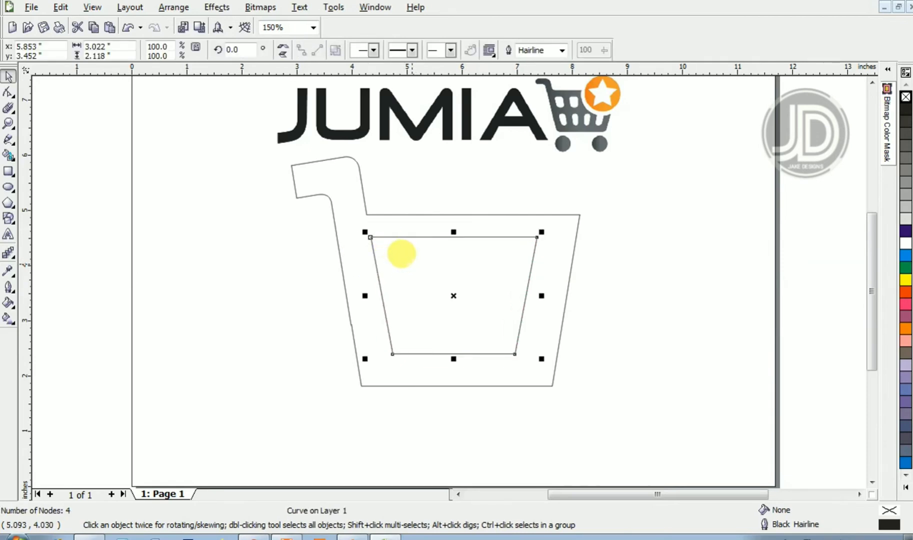
- Move the inner trapezoid down and align its center horizontally with the cart shape
drag(401, 254, 409, 264)
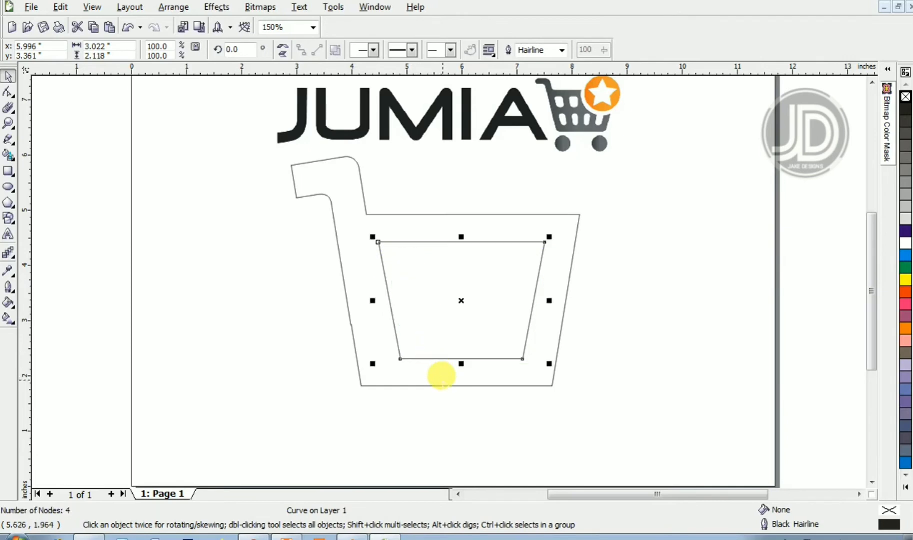
shift+click(439, 385)
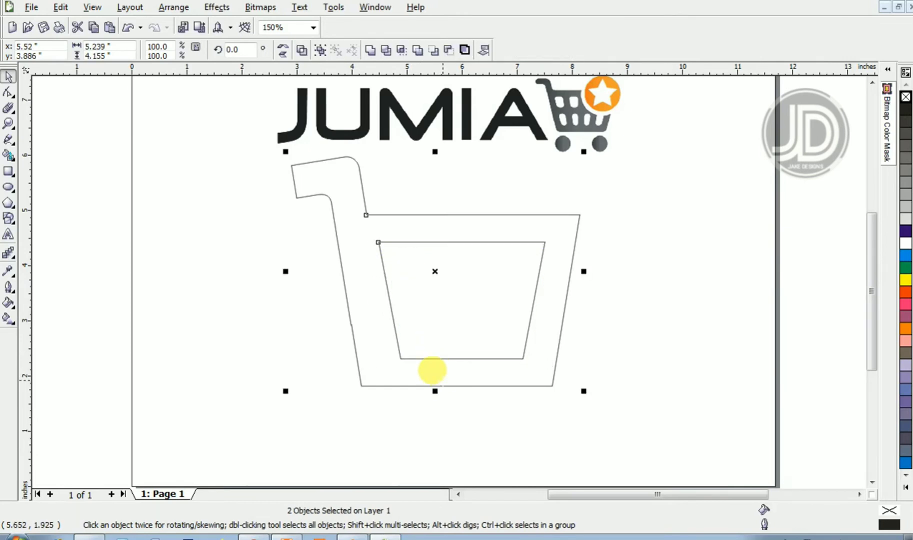
key(c)
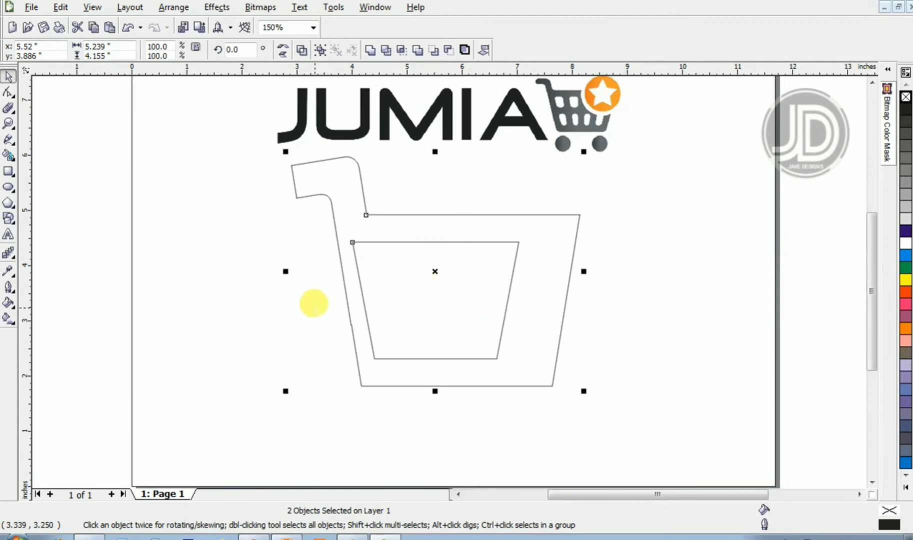
- Shift the inner trapezoid right, pull its bottom-right node slightly outward and reduce its height to about 95%
click(308, 297)
drag(402, 292, 423, 297)
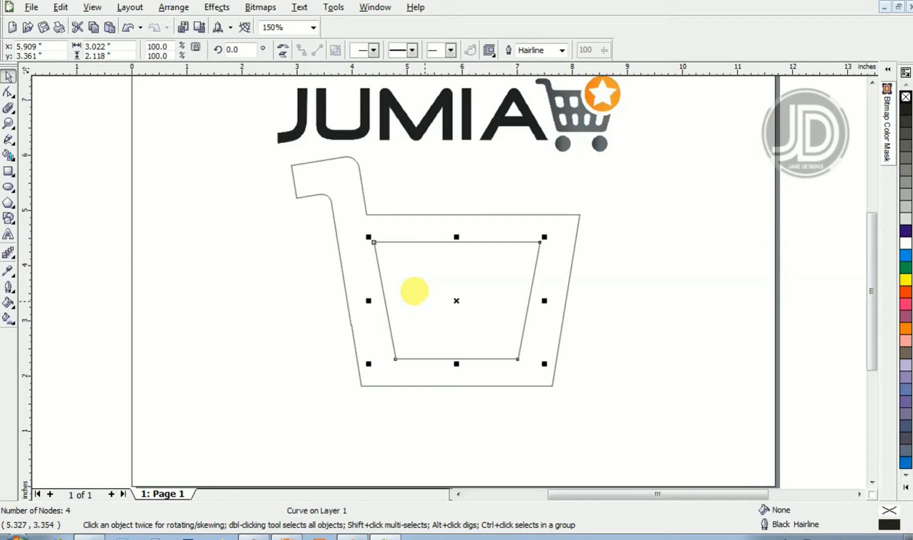
click(413, 292)
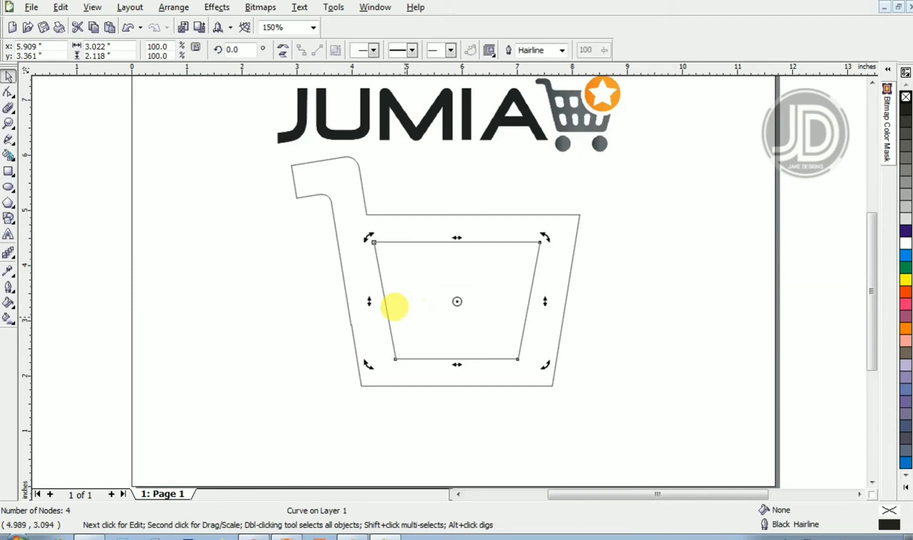
key(F10)
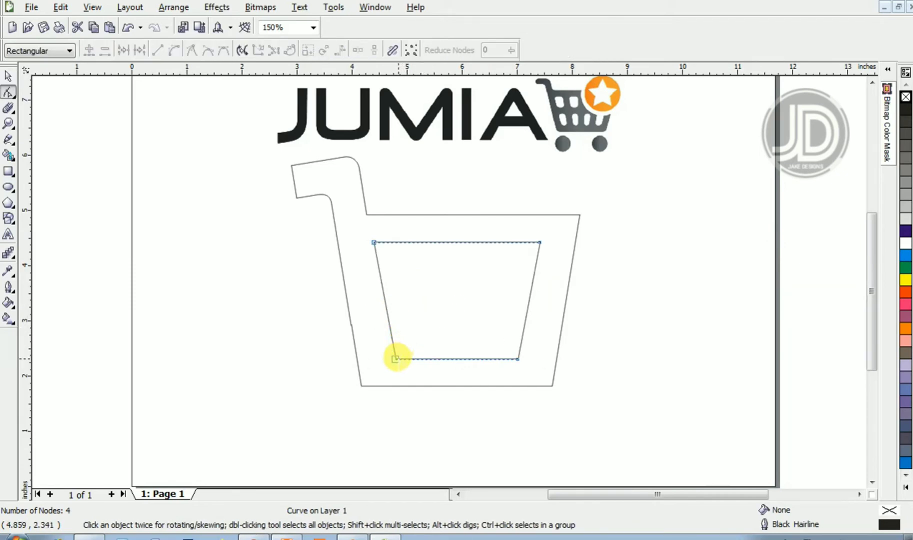
drag(395, 358, 394, 357)
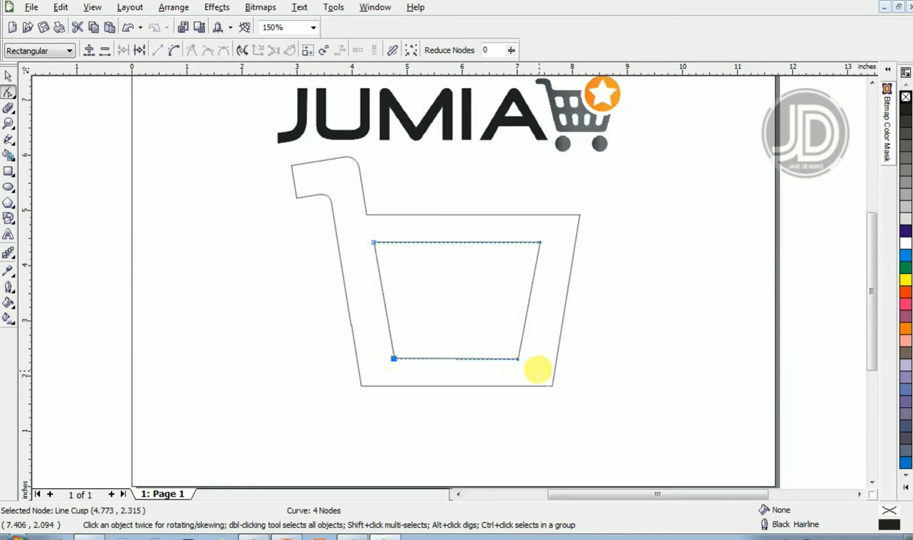
drag(518, 358, 522, 359)
key(space)
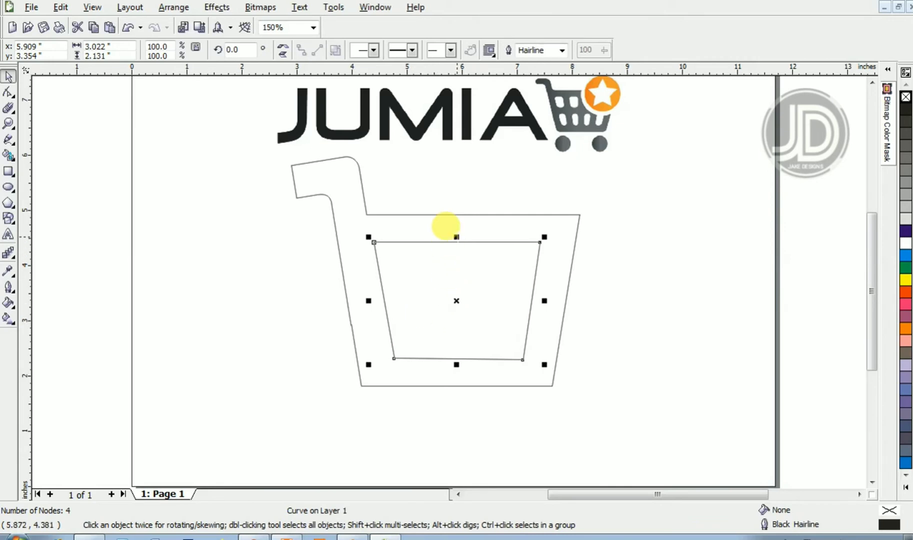
drag(455, 237, 456, 240)
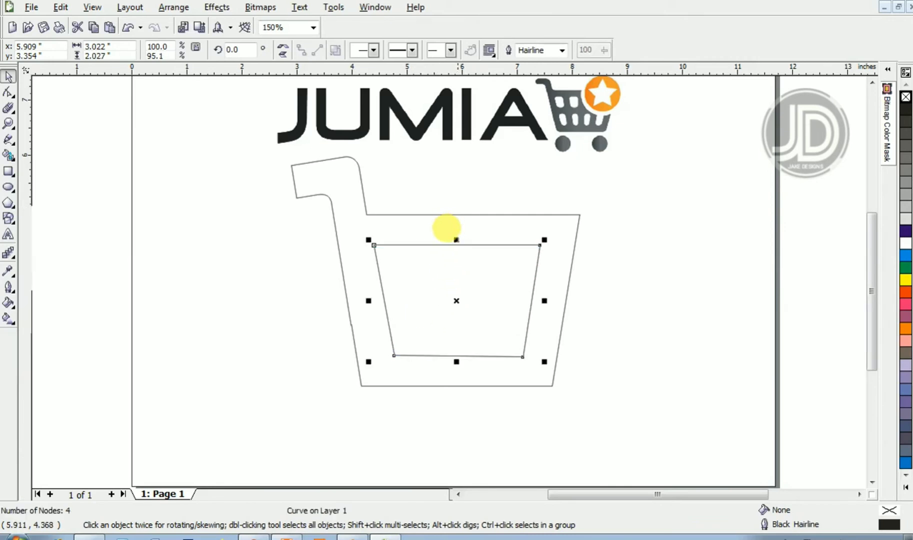
- Trim the cart shape with the inner trapezoid, move the trapezoid off to the left and the cart slightly right
shift+click(520, 214)
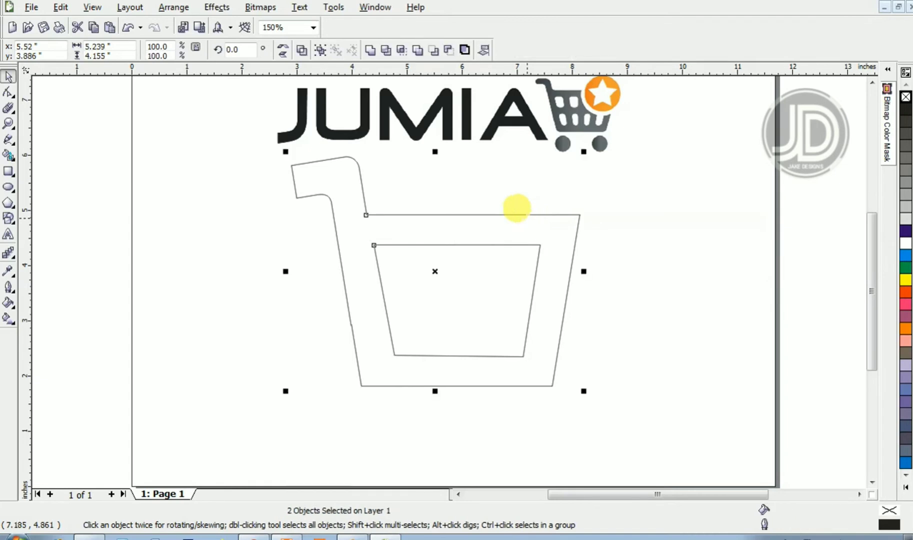
click(644, 300)
click(539, 261)
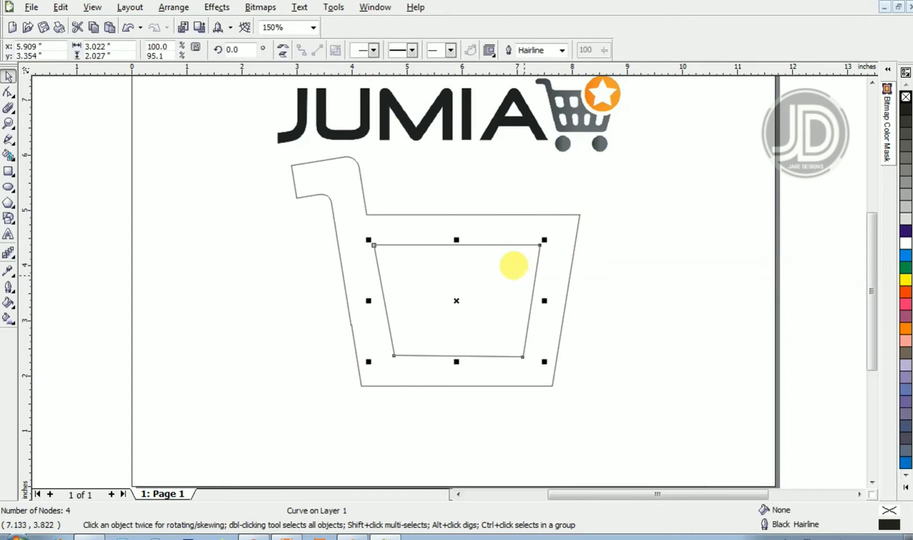
shift+click(359, 195)
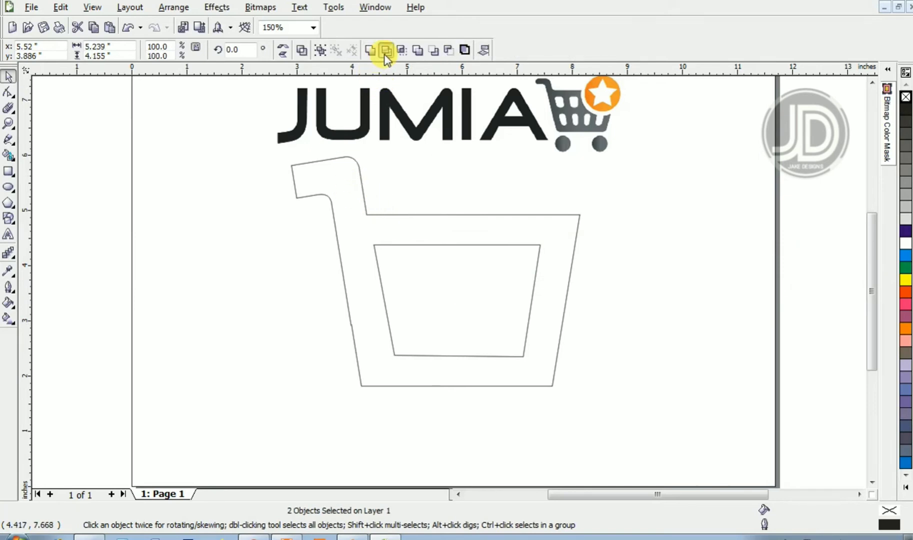
click(385, 52)
click(420, 261)
drag(420, 261, 155, 212)
drag(424, 234, 451, 235)
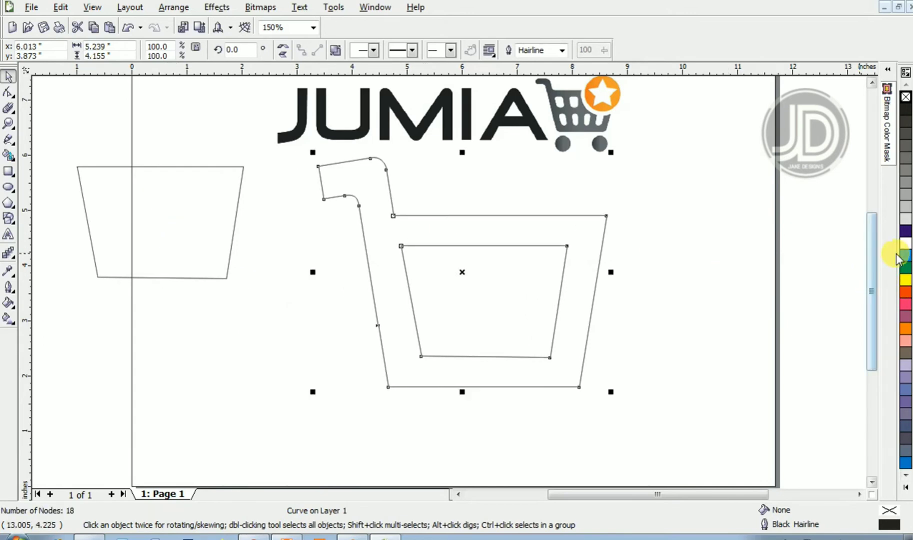
- Fill the cart shape green and undo the fill
click(906, 268)
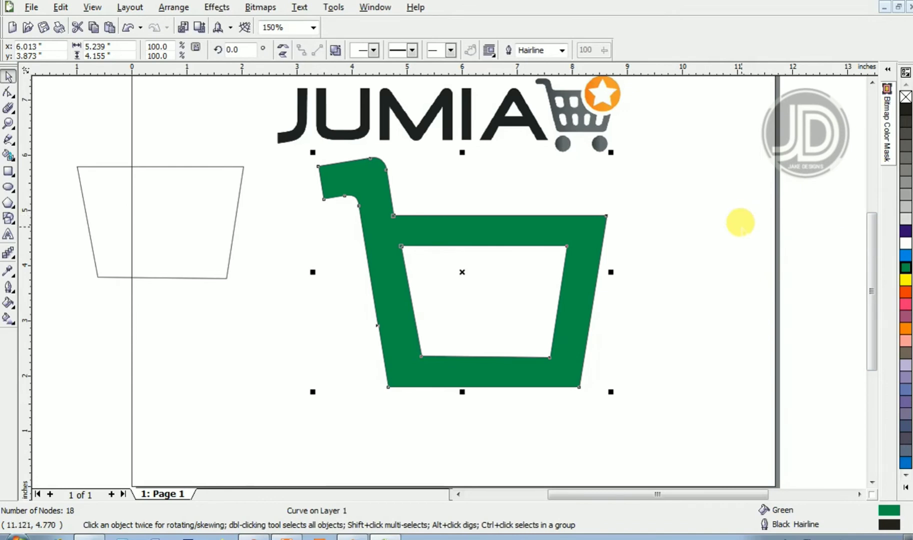
key(ctrl+z)
- Draw a tall narrow rectangle about 0.47 by 2.5 inches to the left of the cart
key(z)
right_click(735, 224)
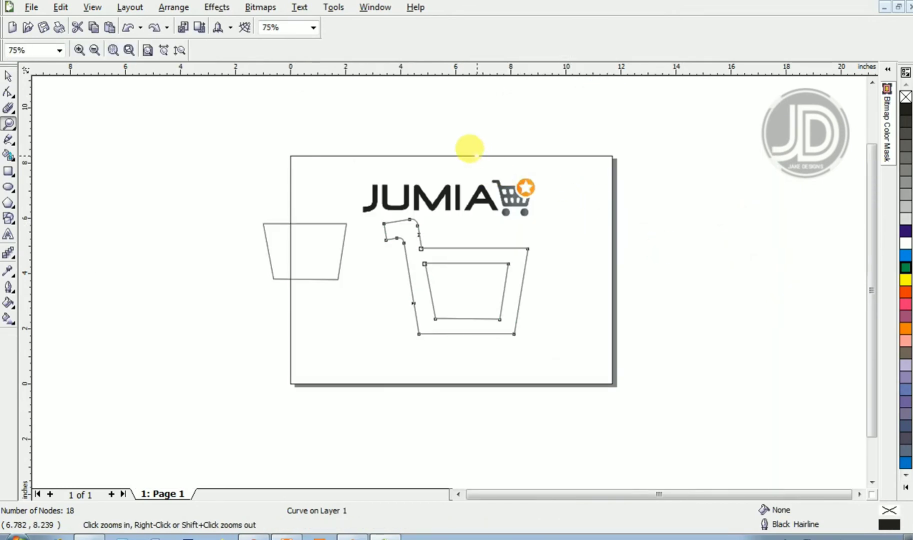
drag(468, 146, 550, 245)
right_click(552, 244)
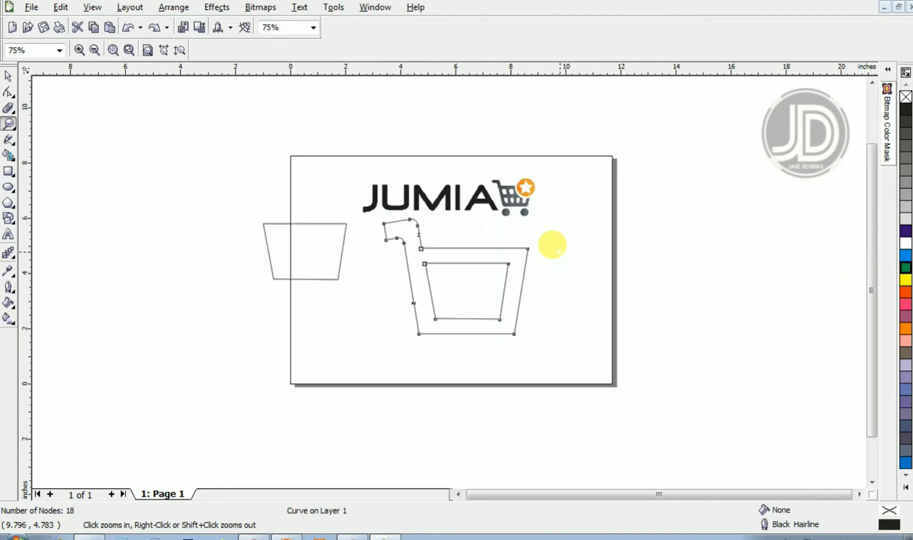
drag(356, 225, 554, 347)
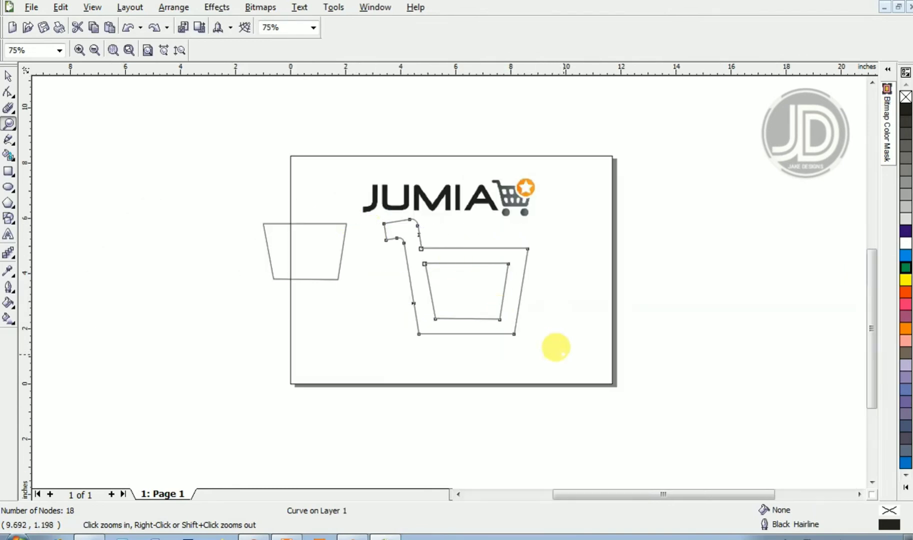
click(10, 172)
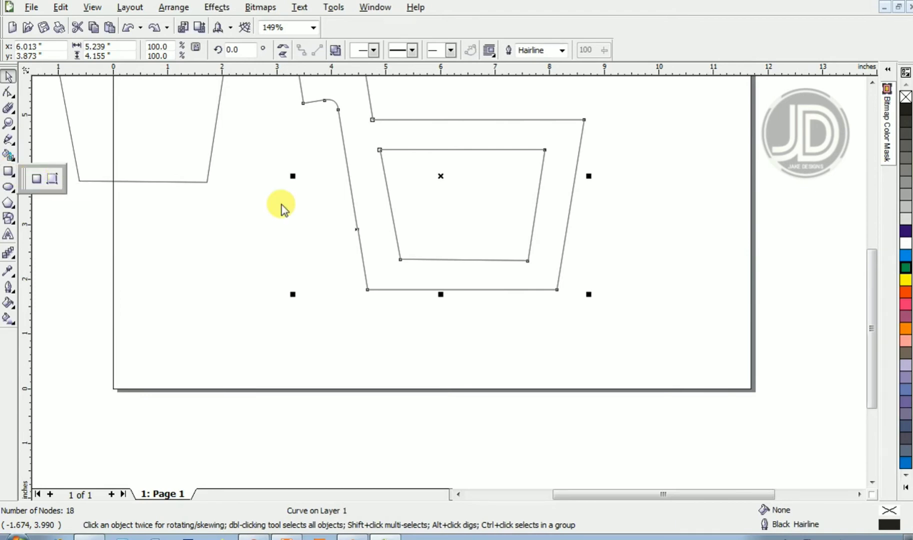
click(36, 179)
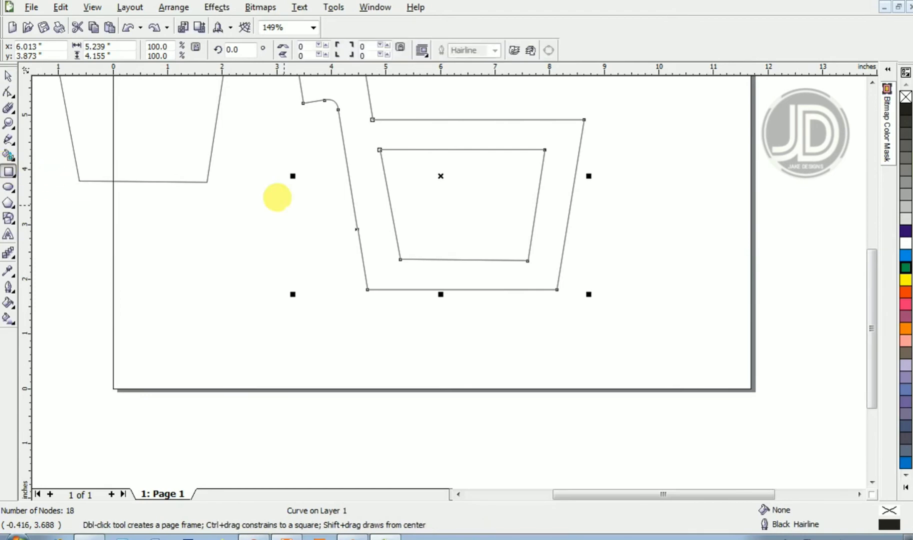
drag(269, 199, 332, 290)
mouse_move(282, 329)
mouse_down()
mouse_move(284, 353)
mouse_move(267, 352)
mouse_move(273, 296)
mouse_move(278, 342)
mouse_move(285, 341)
mouse_up()
key(space)
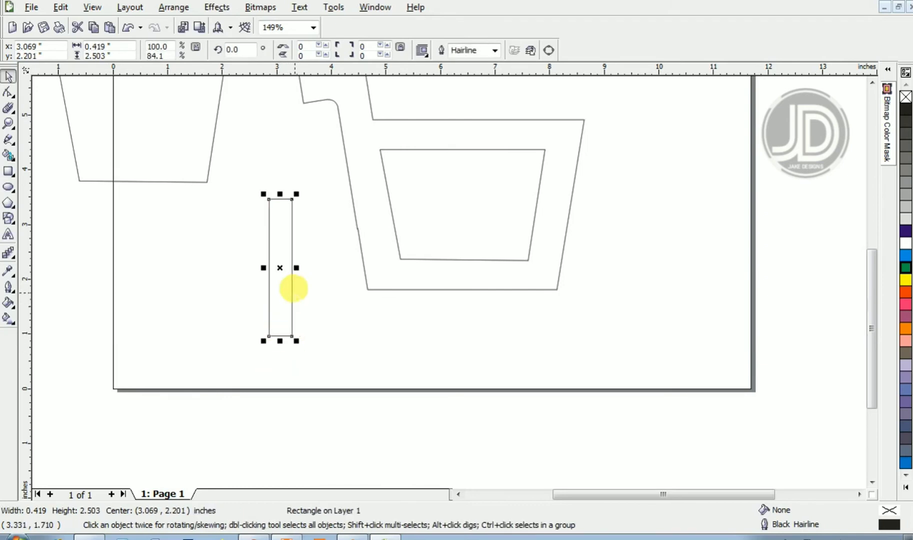
drag(288, 256, 291, 256)
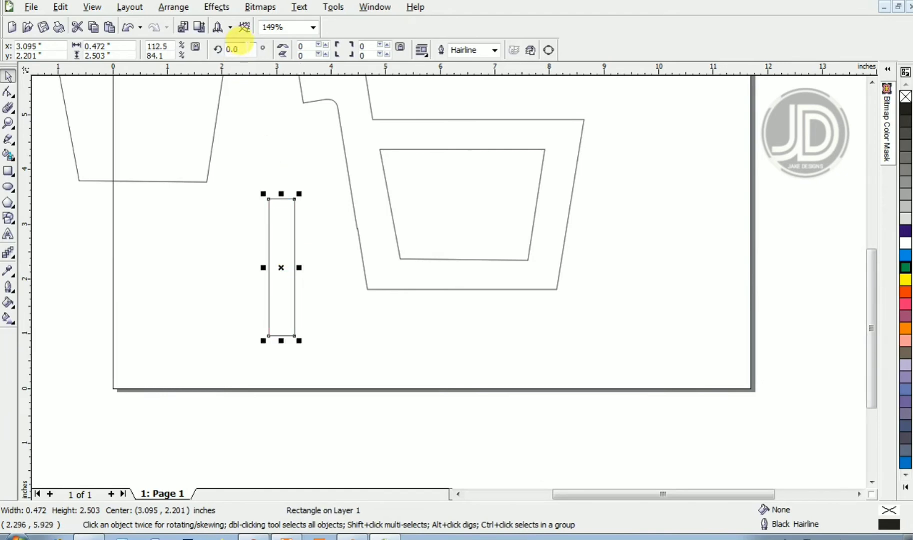
- Rotate the narrow rectangle by 8 degrees
drag(250, 51, 210, 52)
text(8)
key(Return)
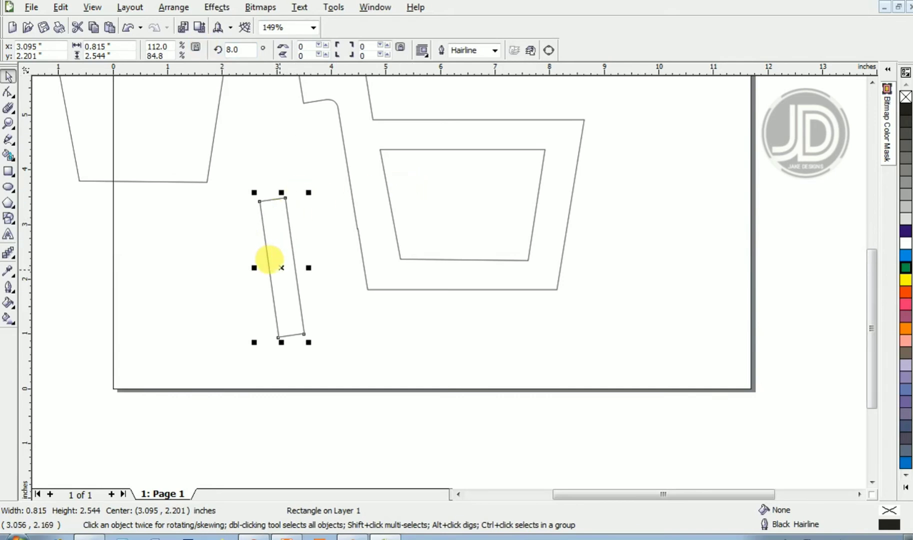
- Duplicate the tilted rectangle and position the copy along the cart's left side
drag(269, 259, 335, 239)
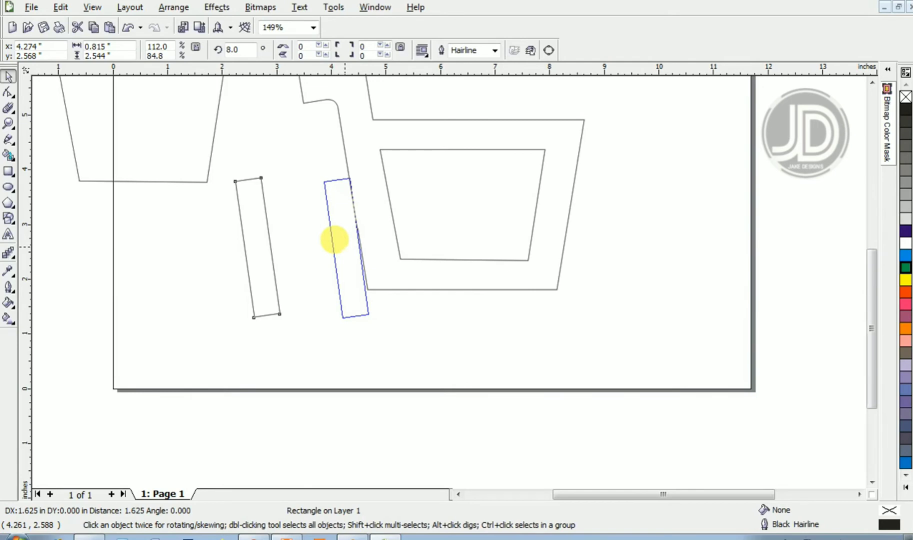
drag(334, 240, 340, 219)
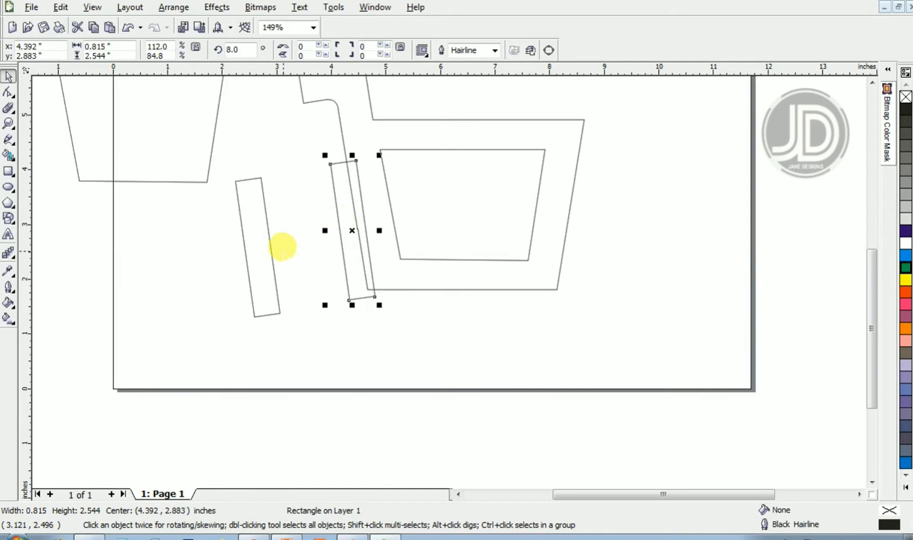
key(ctrl+z)
drag(256, 247, 339, 247)
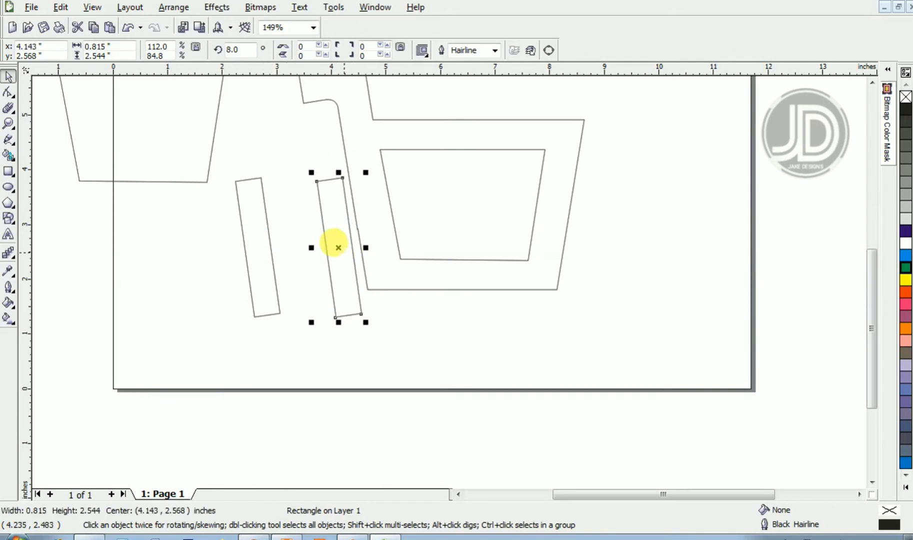
- Mirror the copied rectangle horizontally and shift it slightly right over the cart's left edge
click(285, 48)
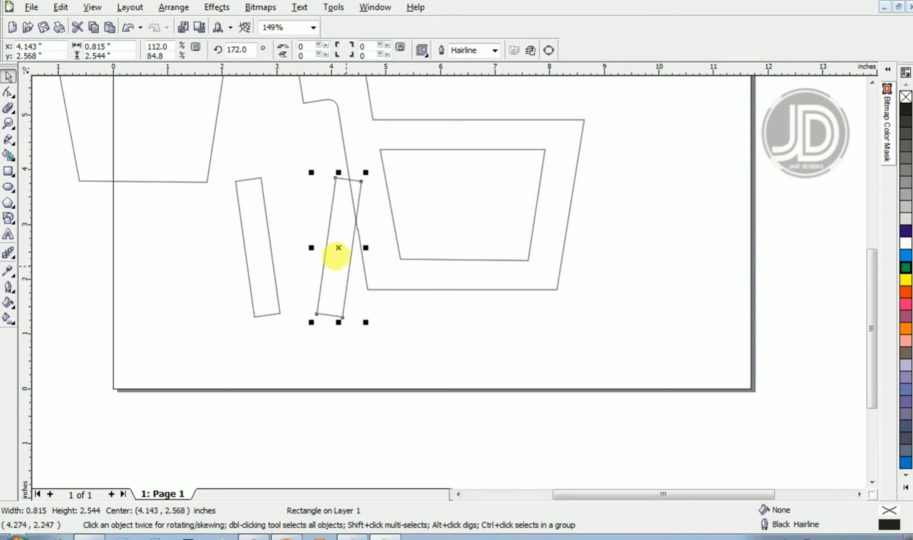
drag(330, 240, 347, 242)
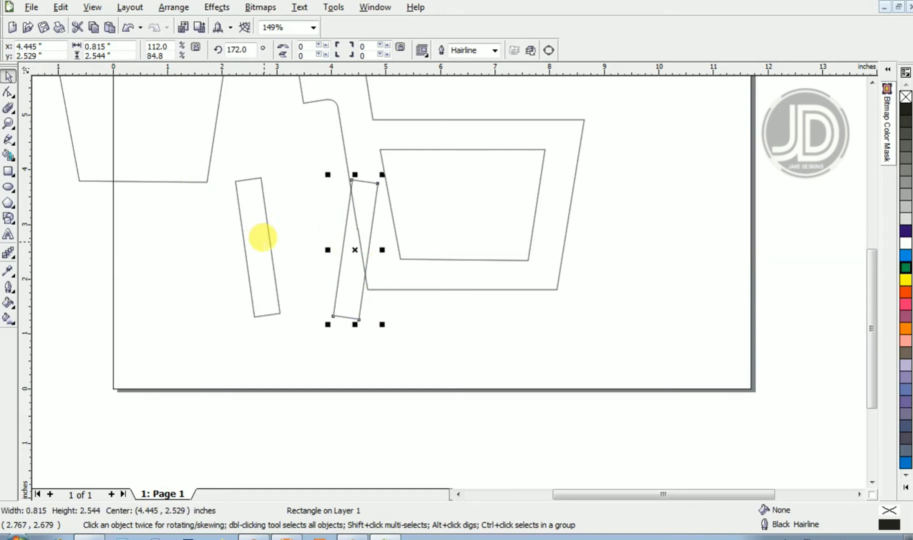
- Duplicate the left tilted rectangle into the gap between them and set the copy's rotation to 0 degrees
drag(262, 237, 303, 235)
double_click(237, 49)
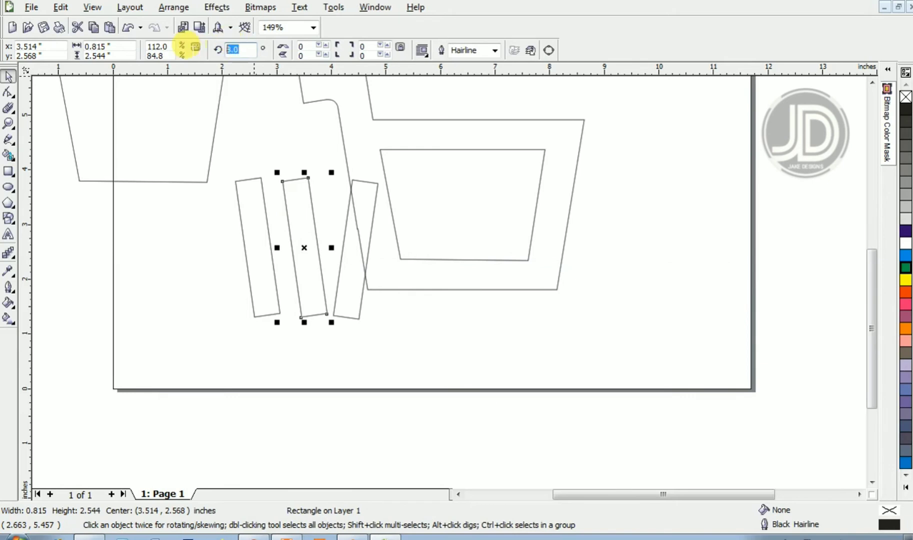
text(0)
key(Return)
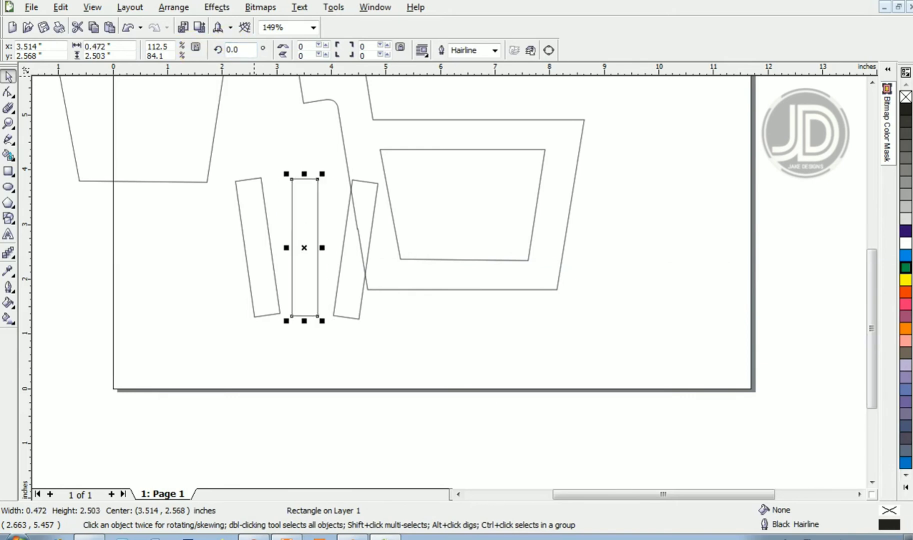
- Select the two tilted rectangles and group them together
click(252, 231)
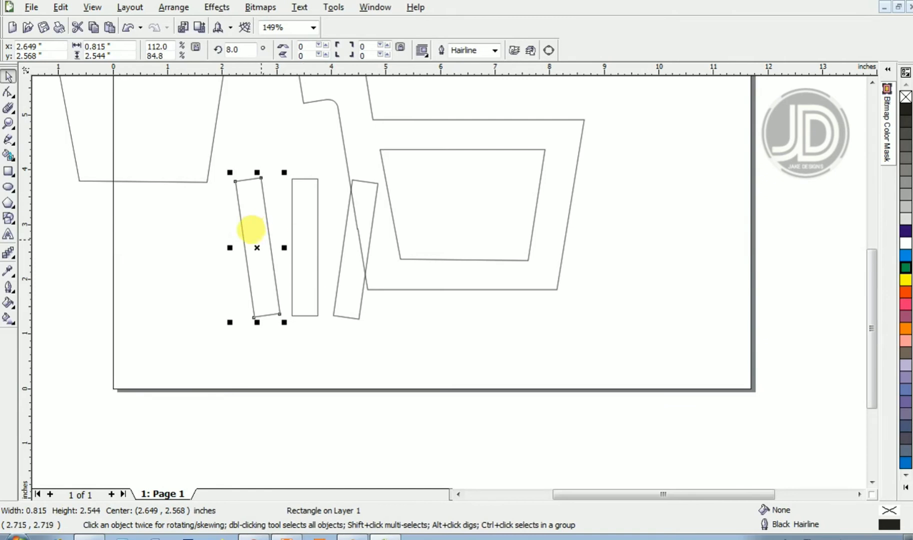
shift+click(335, 274)
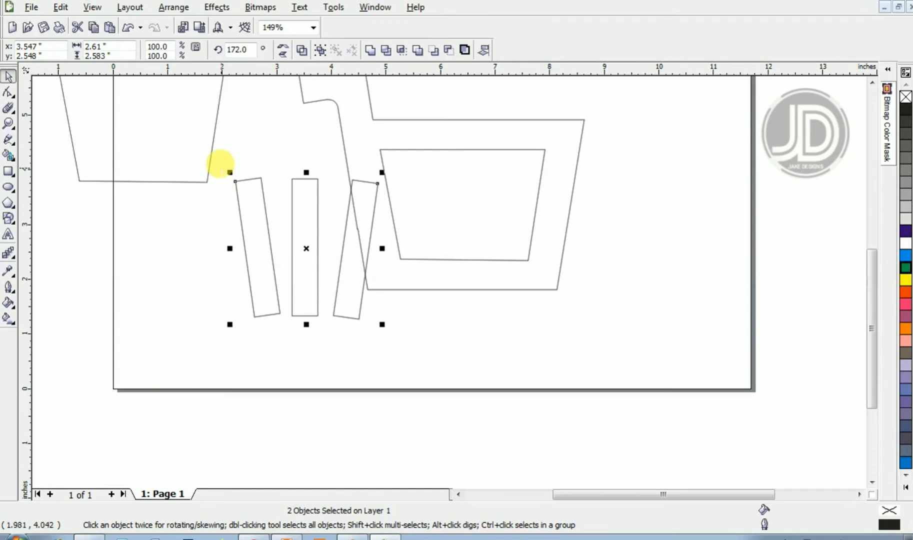
click(174, 8)
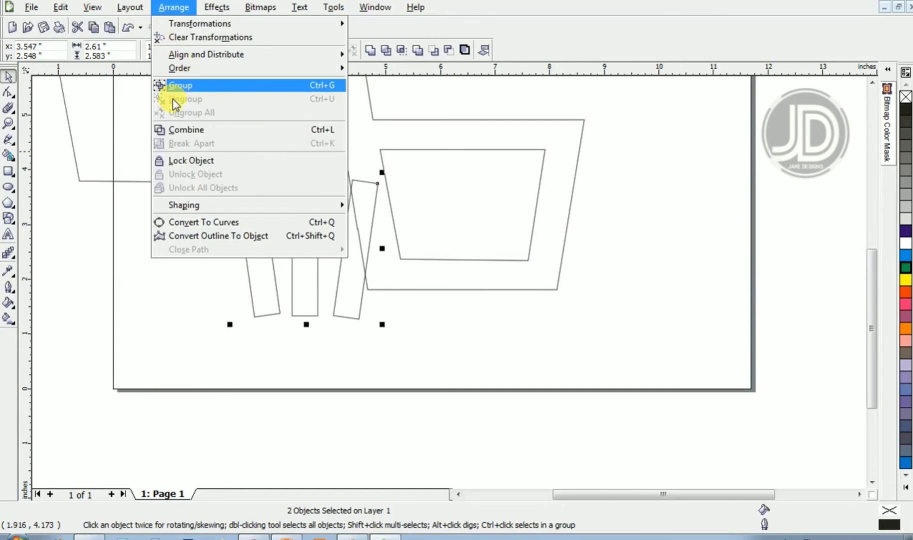
click(127, 319)
key(ctrl+g)
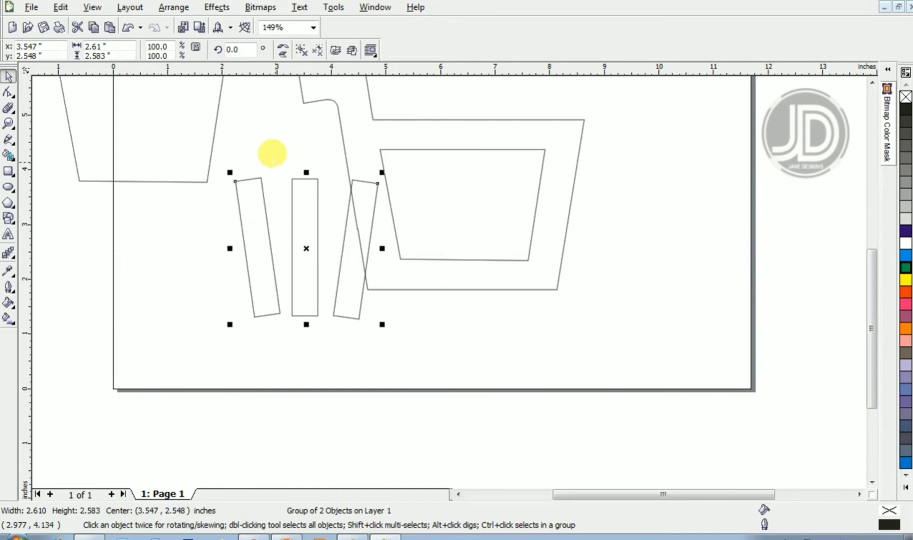
- Align the upright rectangle and the tilted group on their vertical centers
ctrl+click(302, 186)
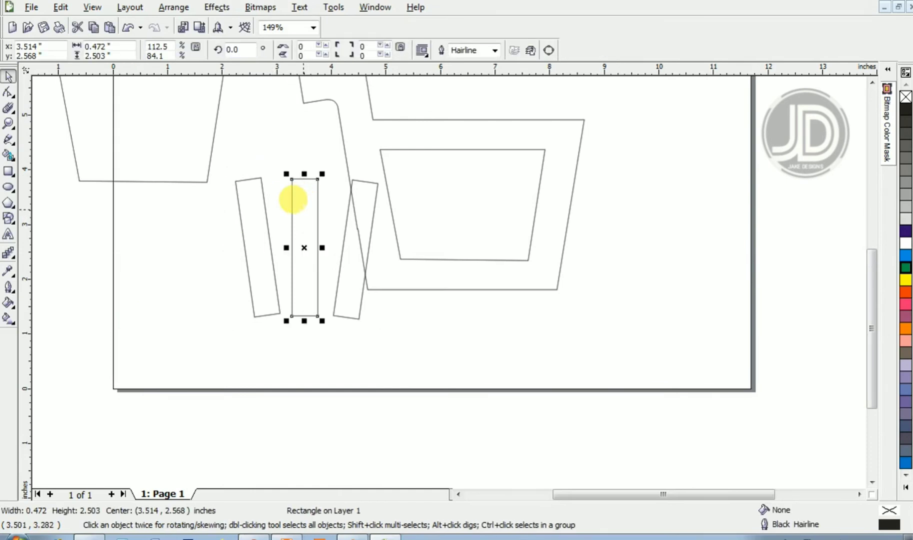
shift+click(242, 201)
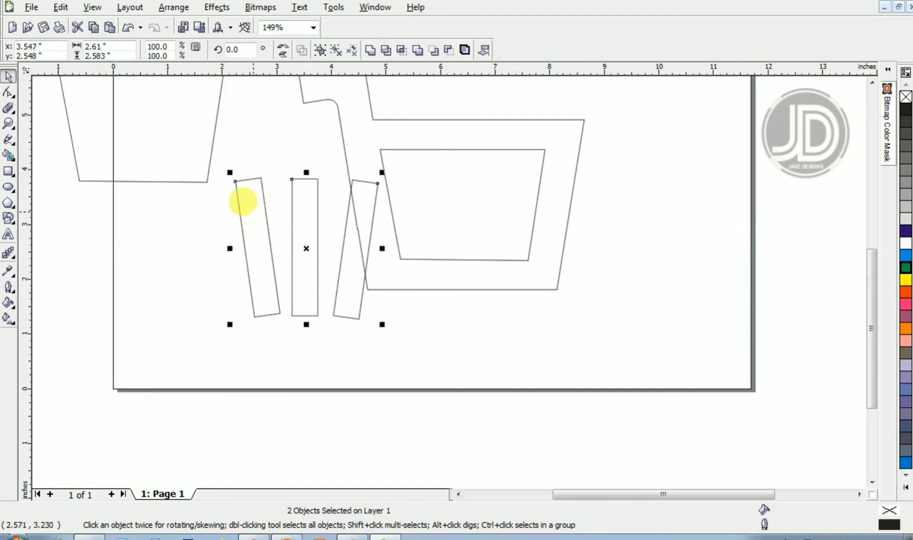
key(c)
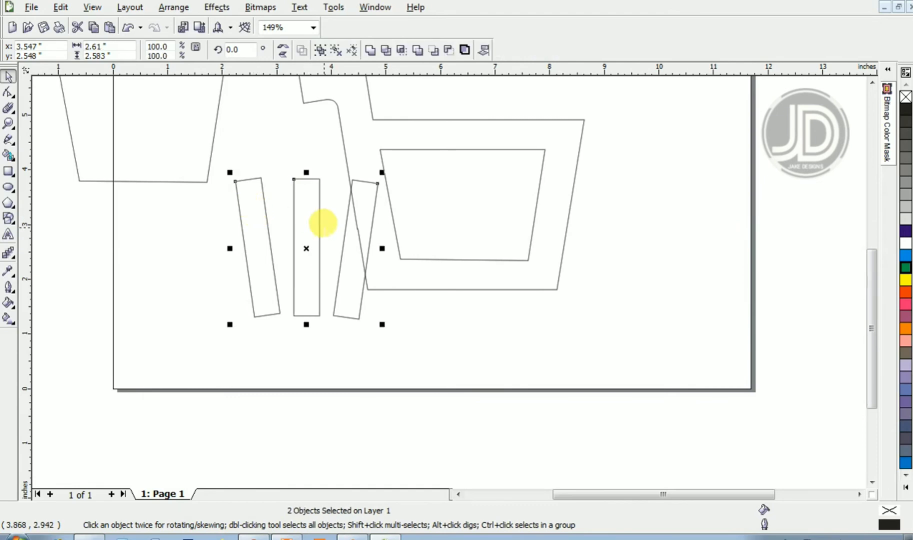
- Move the three bars into the cart's inner trapezoid, scale them to about 2.4 inches, and group them
drag(306, 248, 453, 199)
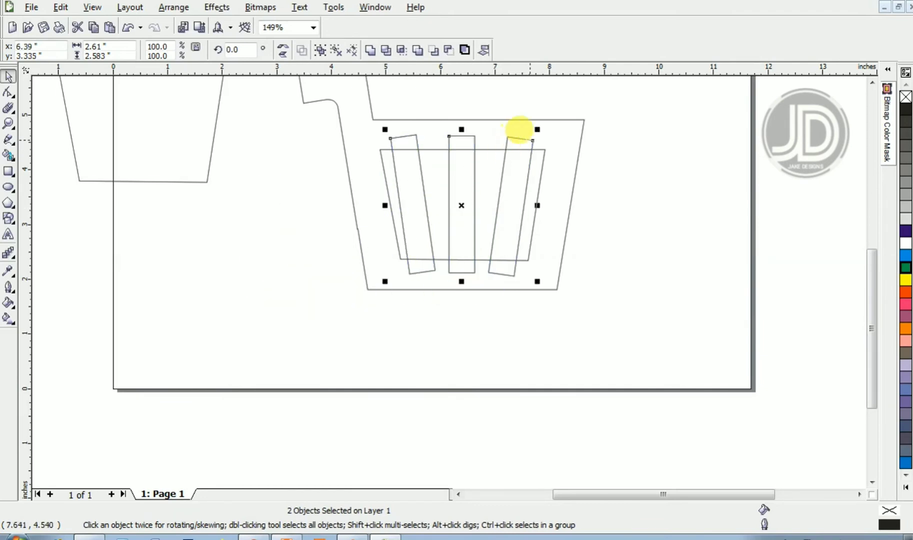
drag(529, 119, 526, 123)
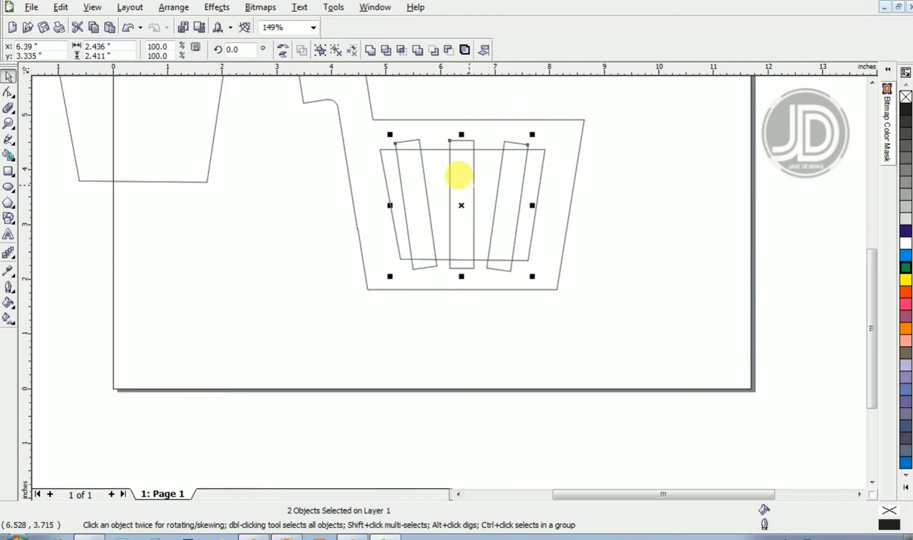
key(ctrl+g)
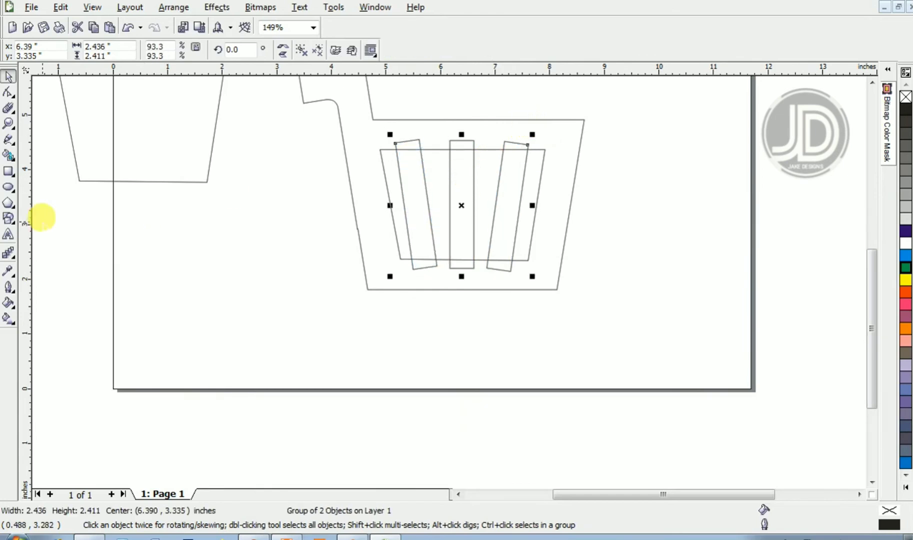
- Draw a horizontal rectangle about 3.2 by 0.38 inches across the middle of the bars
click(7, 175)
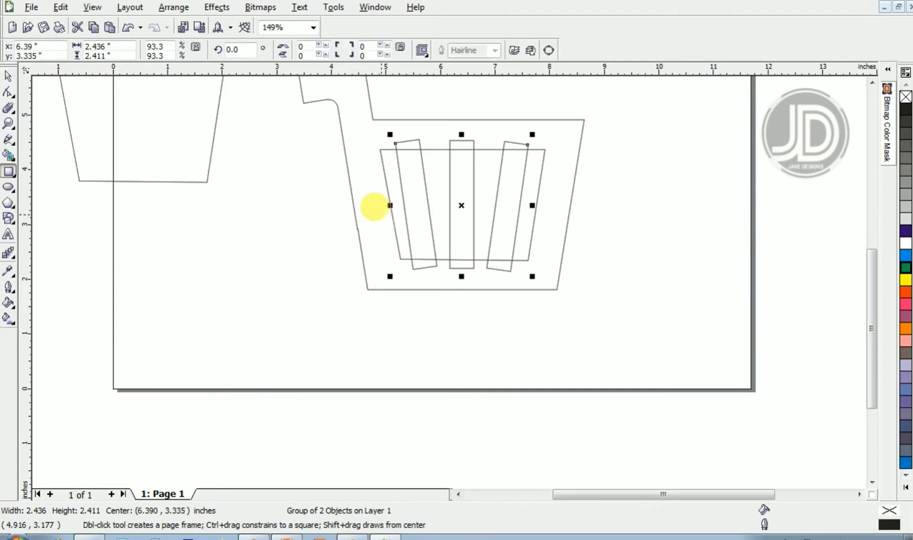
drag(377, 198, 553, 219)
key(space)
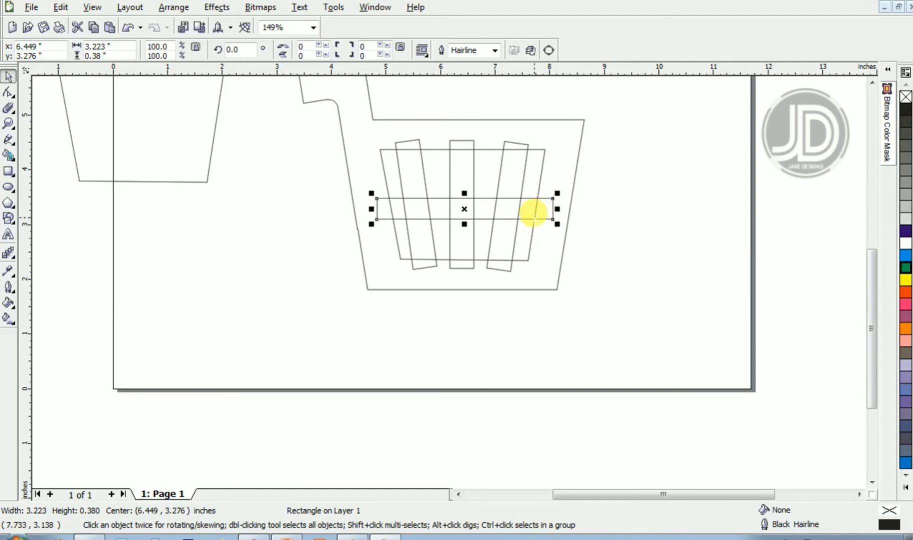
- Align the horizontal rectangle and the bars group on their horizontal centers
shift+click(456, 166)
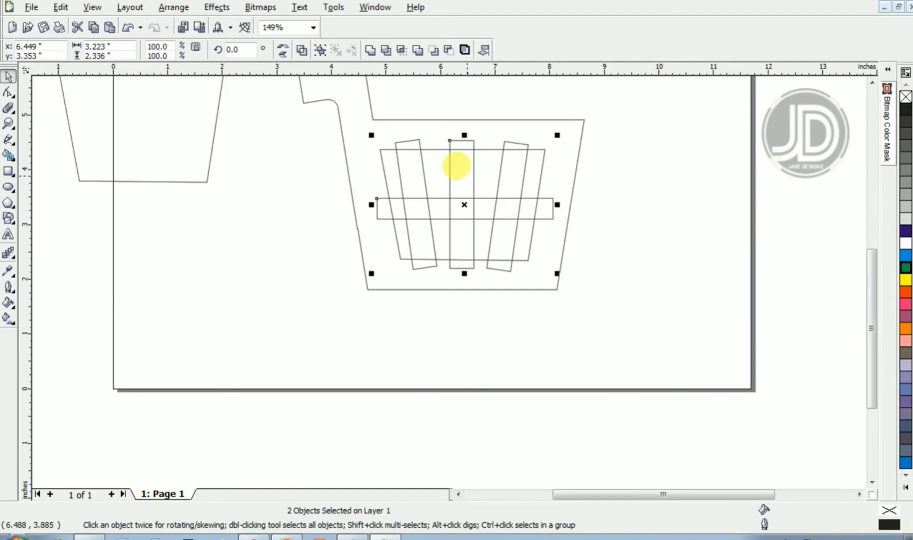
key(e)
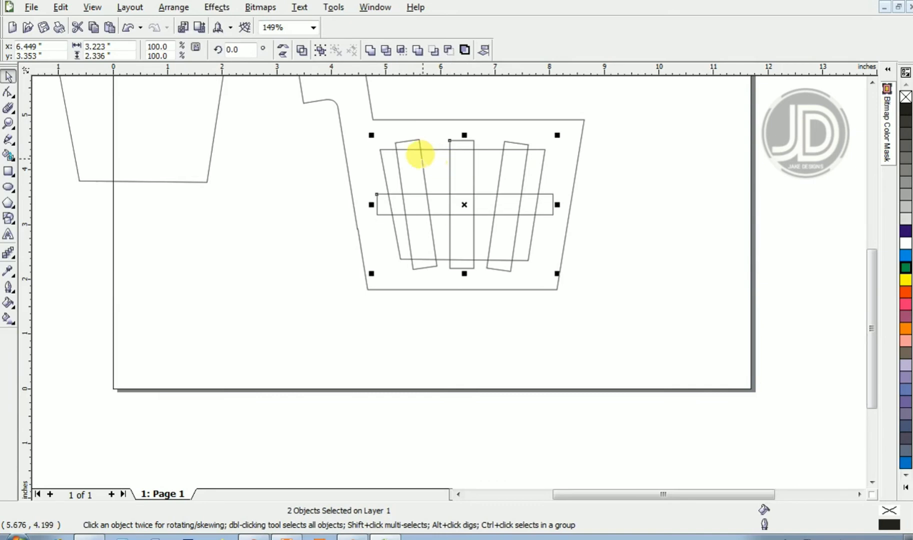
- Select the bars group together with the horizontal rectangle and weld them into one shape
click(414, 149)
shift+click(460, 142)
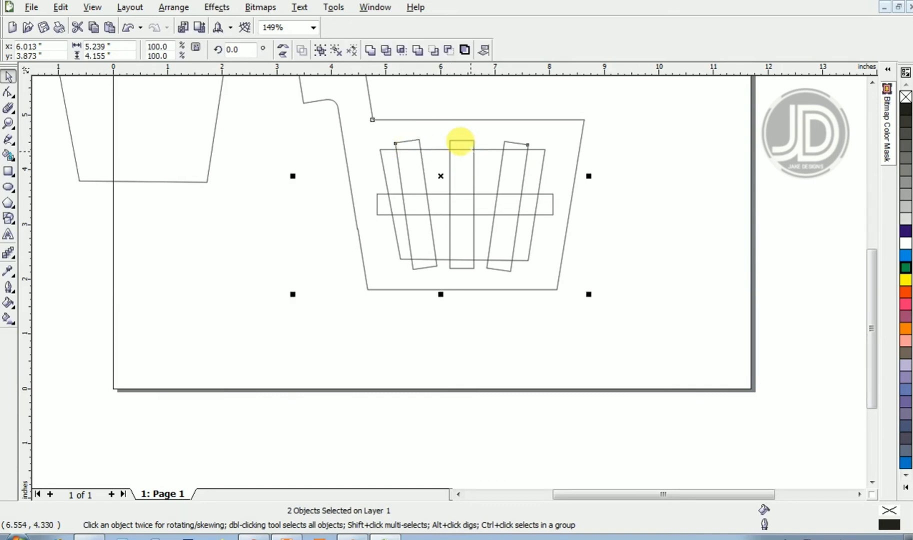
click(513, 153)
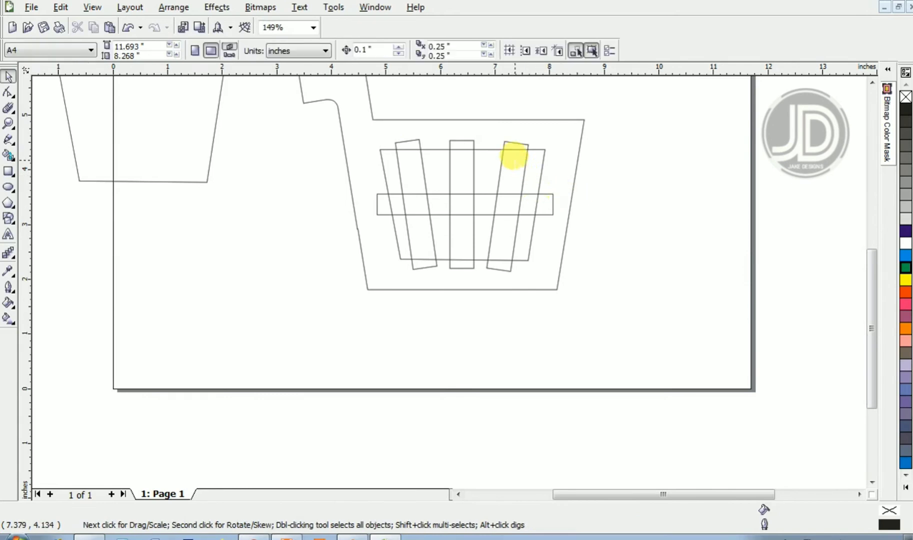
click(517, 159)
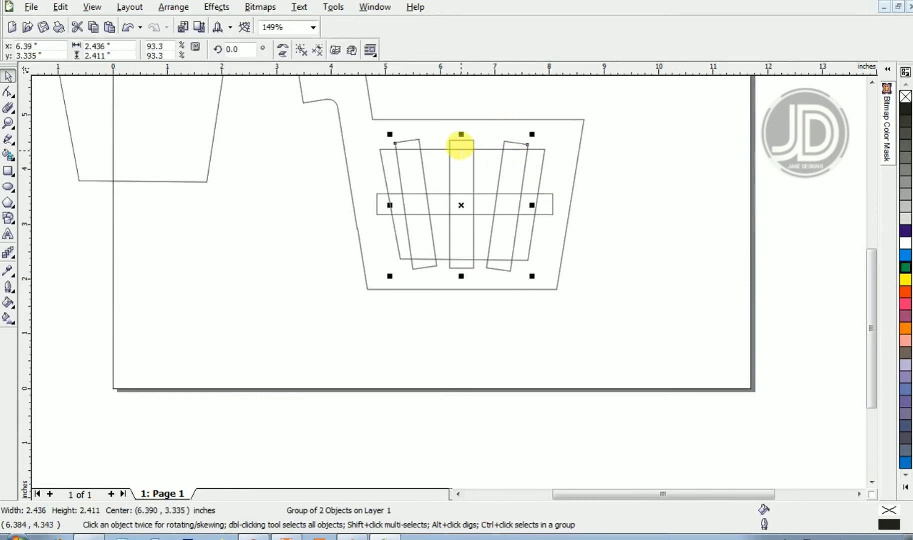
shift+click(460, 161)
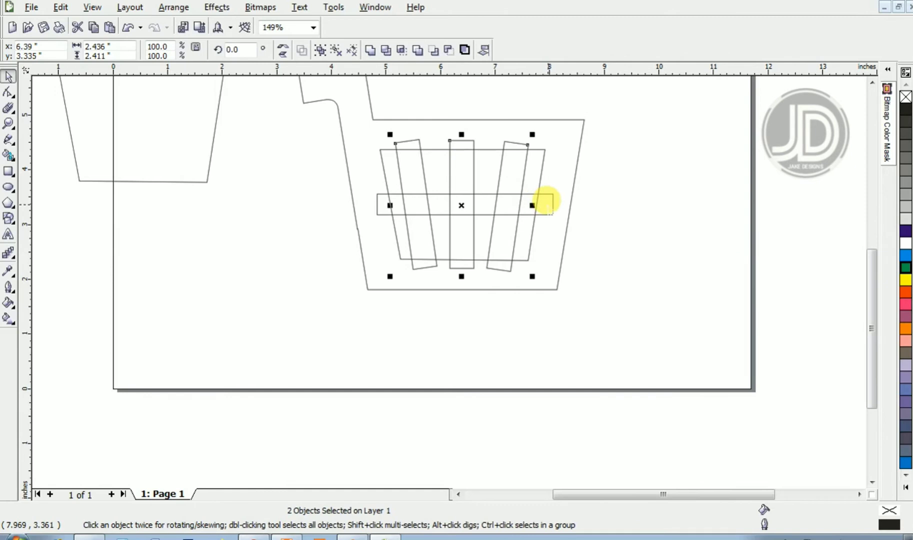
shift+click(545, 203)
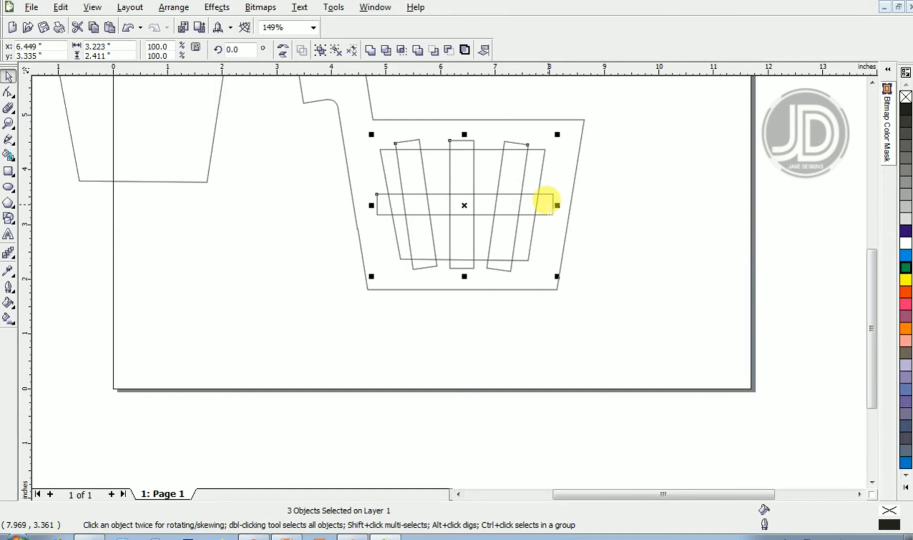
click(370, 50)
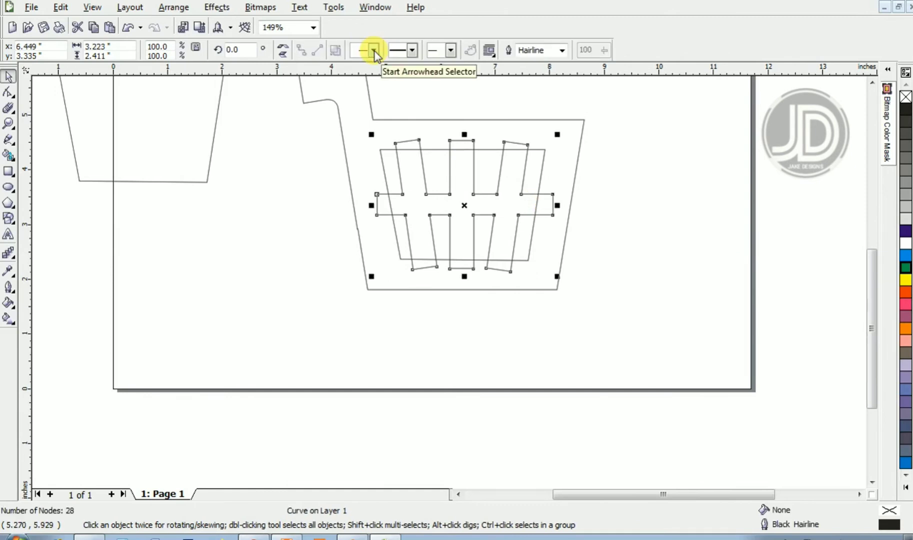
- Scale the welded bars slightly smaller, nudge them into place, and weld them to the cart outline
drag(557, 134, 546, 128)
drag(489, 175, 490, 173)
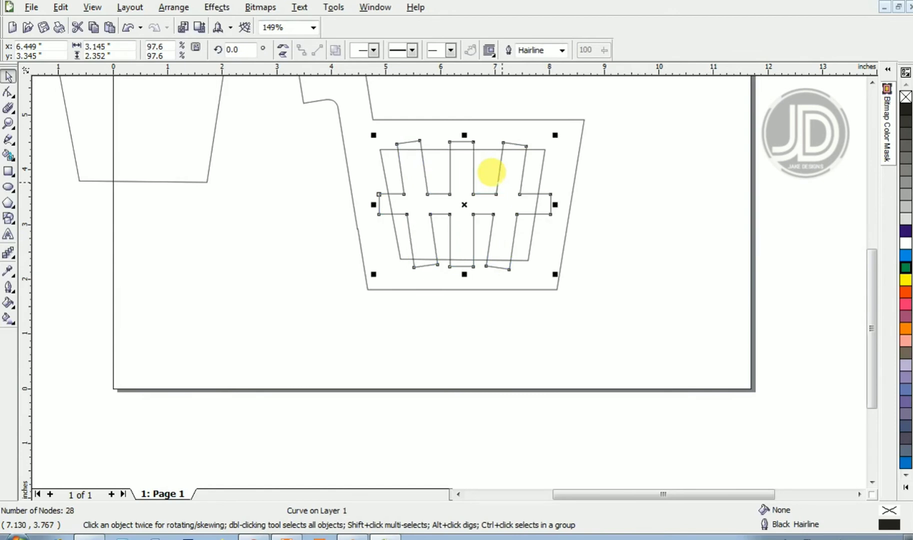
shift+click(560, 120)
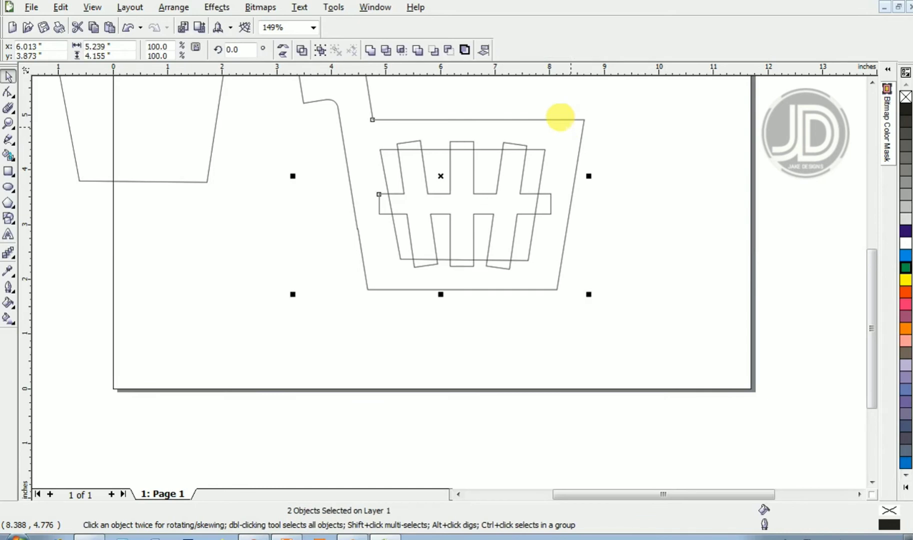
click(370, 50)
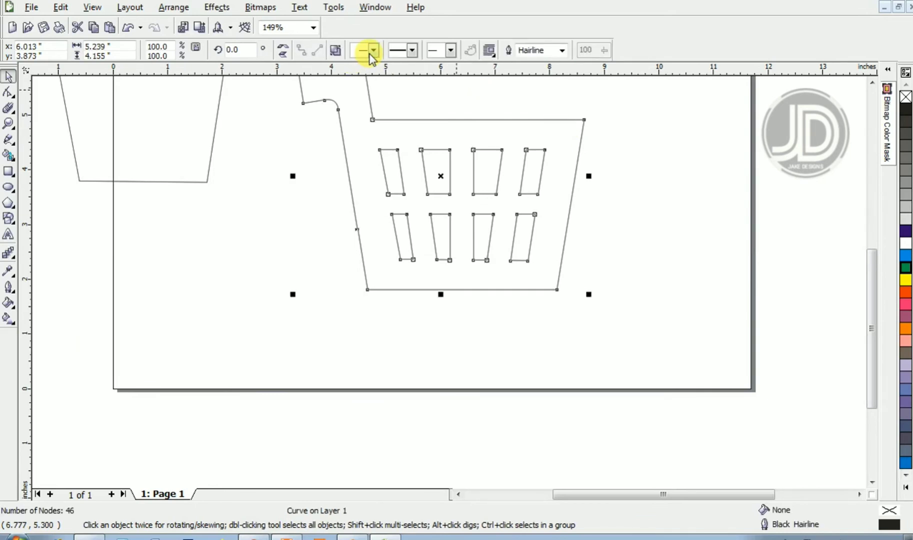
- Zoom into the cart's top right corner, add nodes on its right and top edges, and convert the three corner nodes to curves
key(F2)
right_click(673, 248)
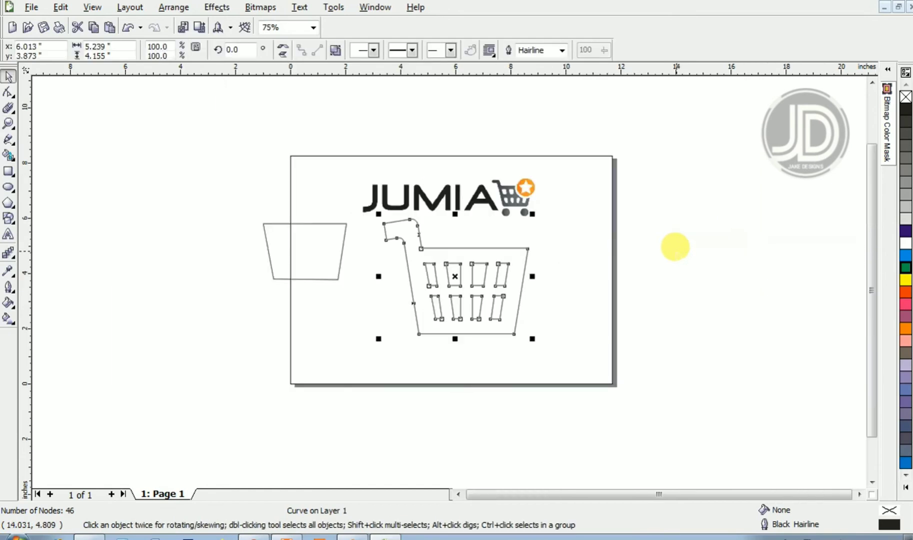
key(F2)
drag(391, 232, 565, 356)
key(F2)
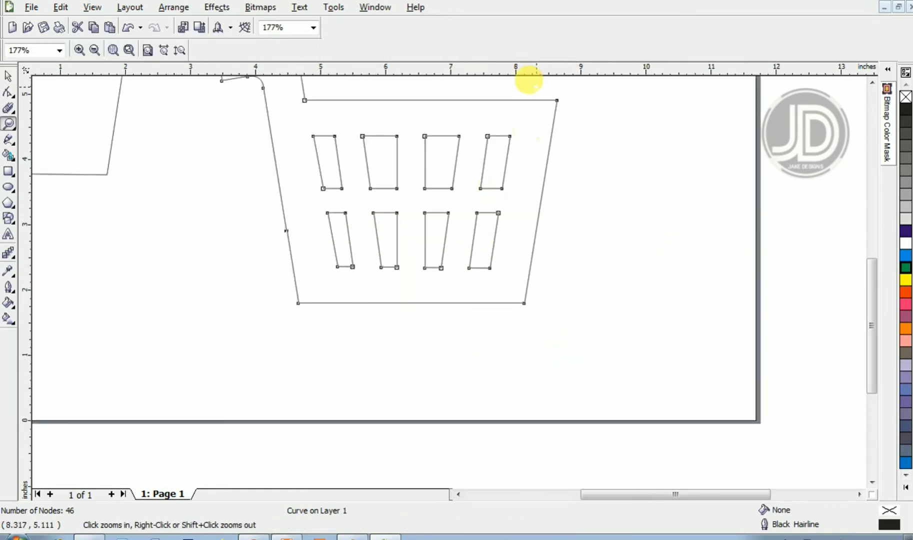
click(594, 165)
right_click(510, 163)
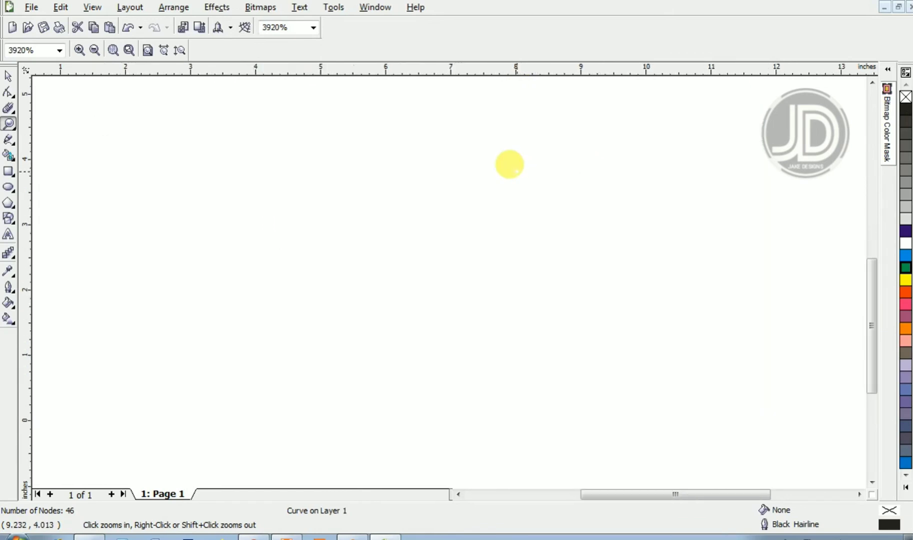
click(491, 84)
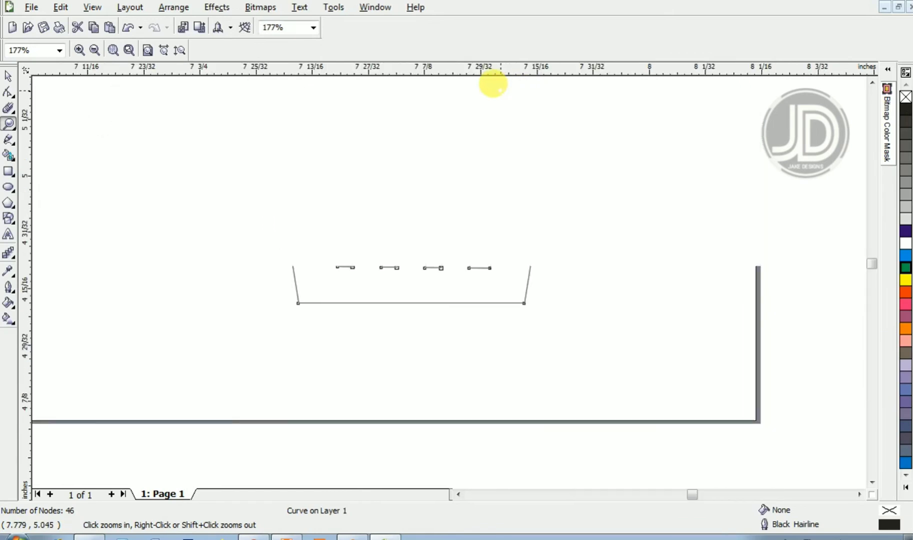
right_click(494, 95)
drag(497, 85, 581, 158)
key(F10)
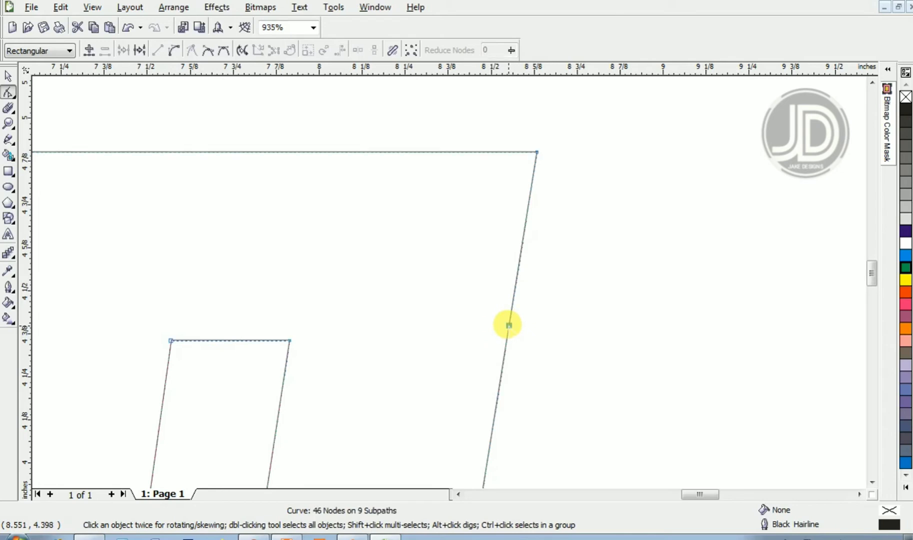
double_click(508, 325)
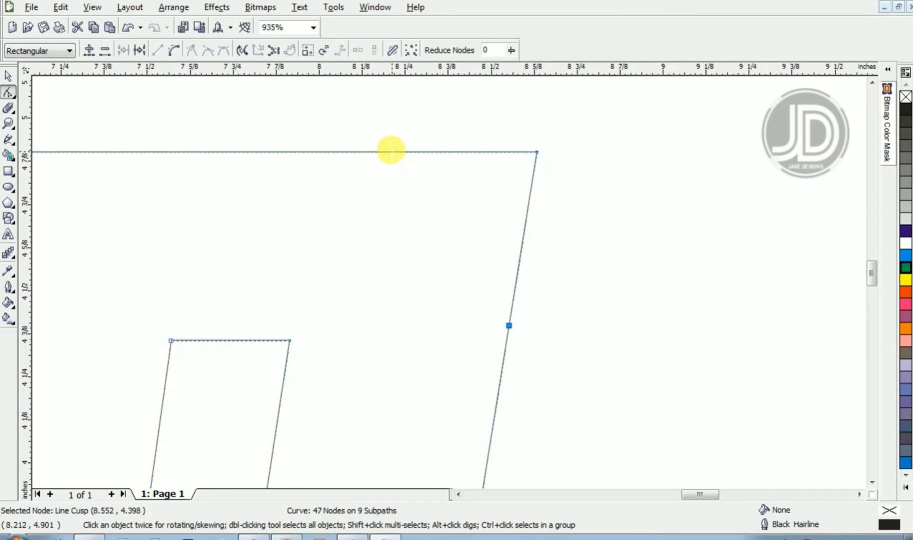
double_click(390, 151)
drag(368, 126, 576, 361)
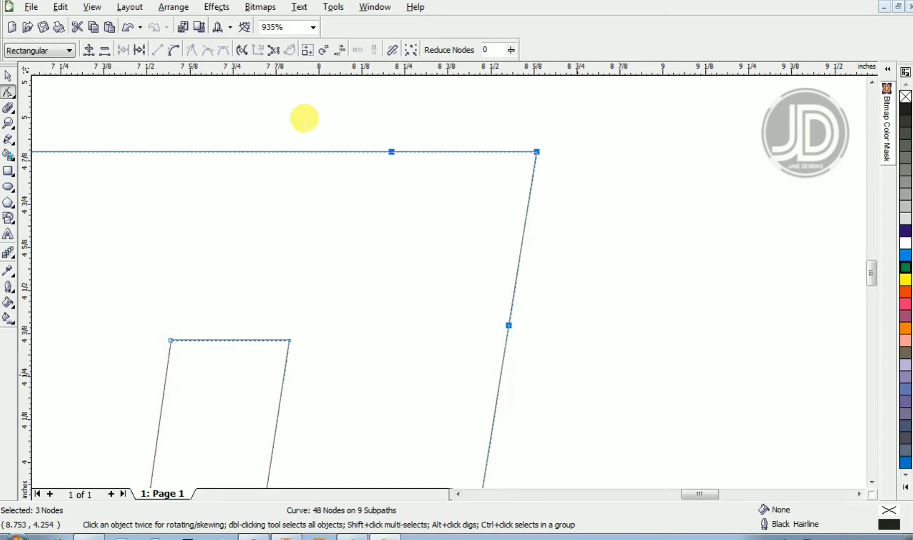
click(173, 50)
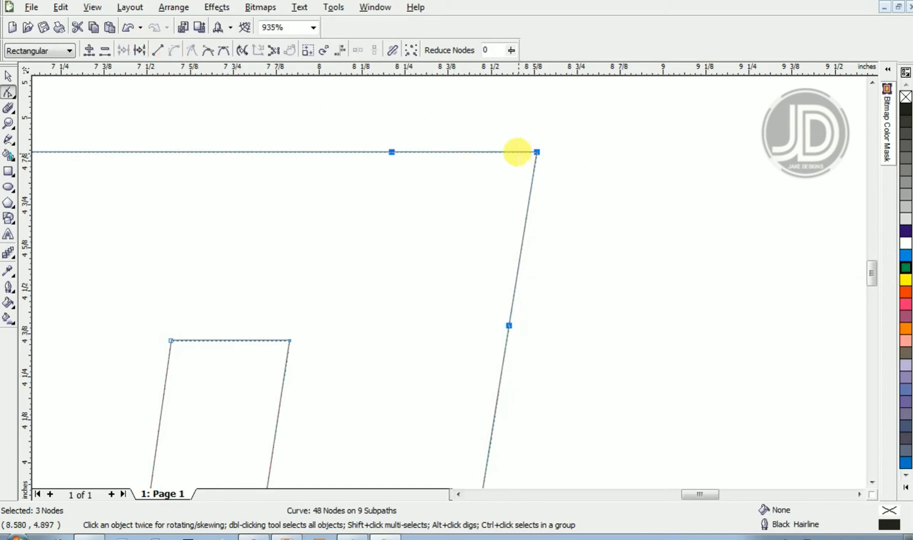
- Delete the node at the cart outline's top-right corner
drag(508, 133, 565, 186)
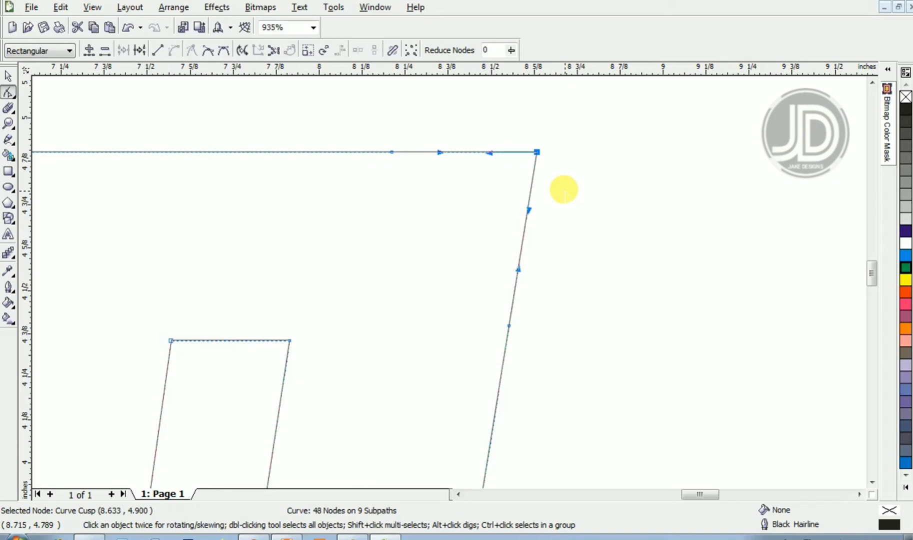
key(Delete)
key(ctrl+z)
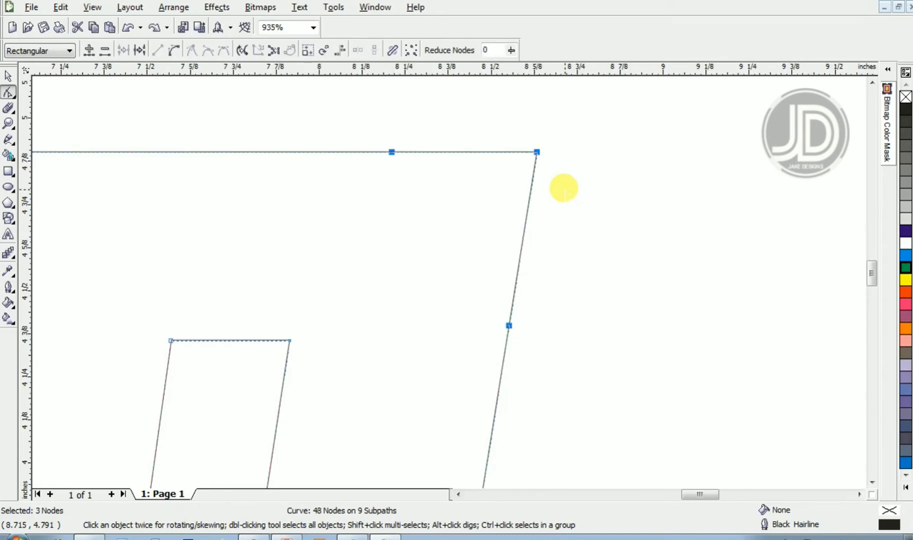
click(563, 185)
click(536, 151)
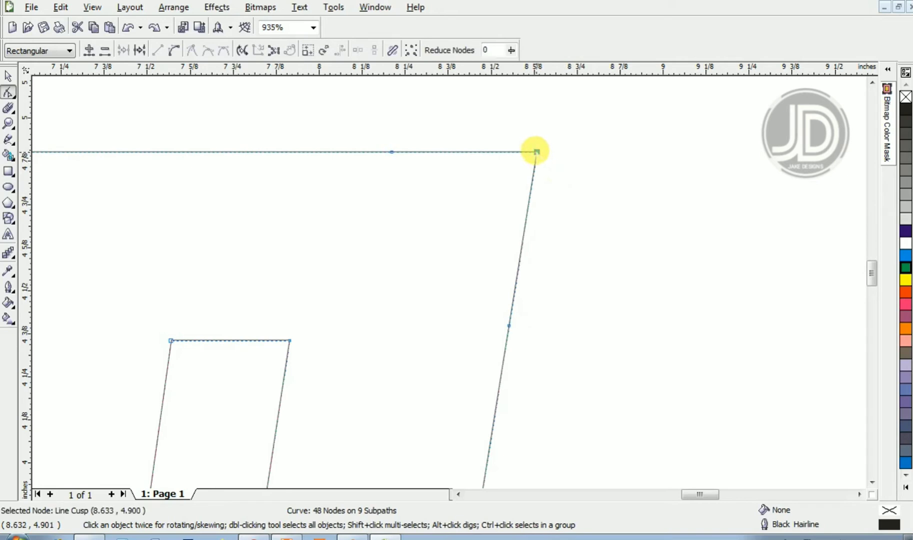
key(Delete)
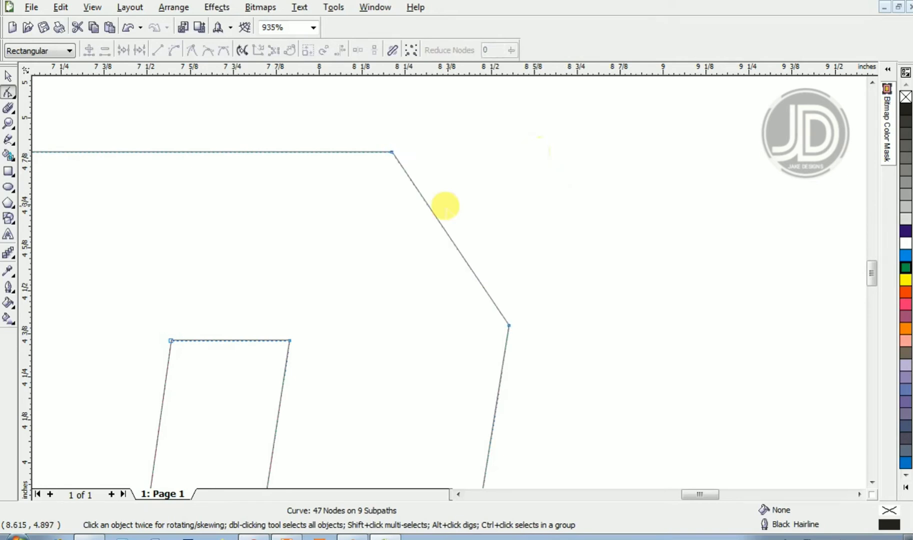
- Convert the new diagonal top-right segment to a curve and bend it outward into a rounded corner
click(449, 238)
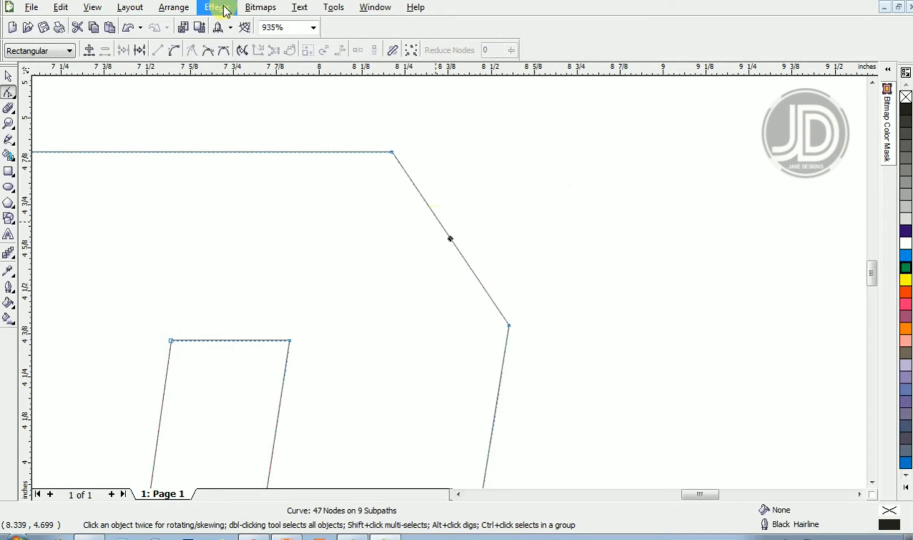
click(179, 48)
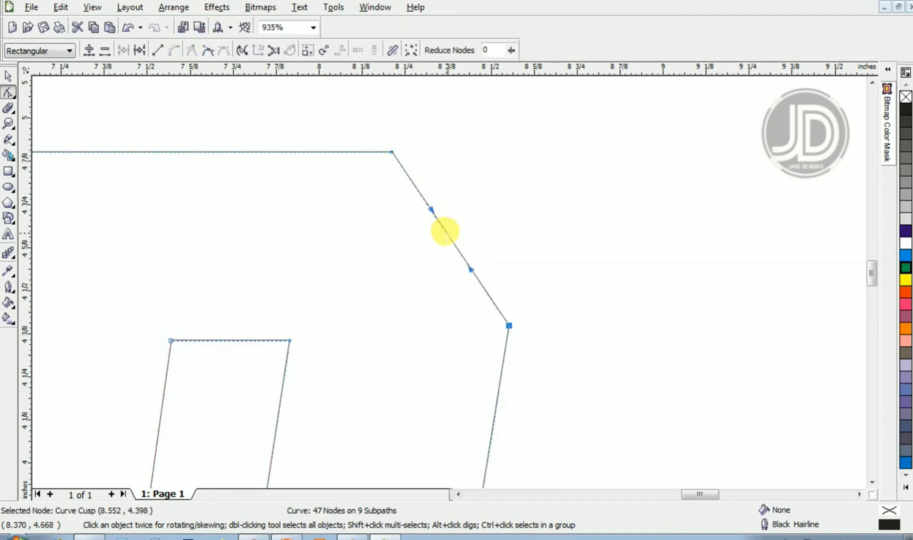
drag(444, 231, 500, 192)
- Add nodes on the bottom and right edges near the cart's bottom-right corner, then delete that corner node
key(z)
right_click(501, 193)
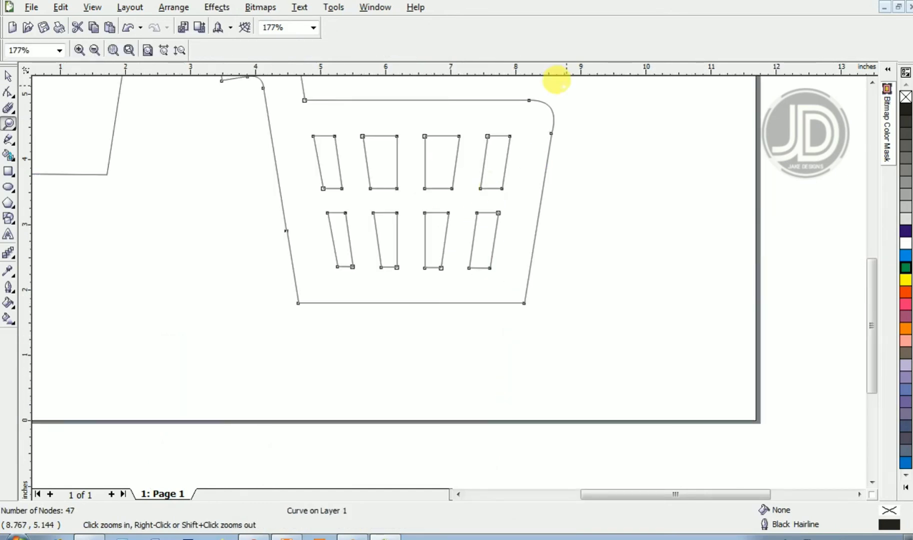
drag(480, 207, 556, 332)
key(space)
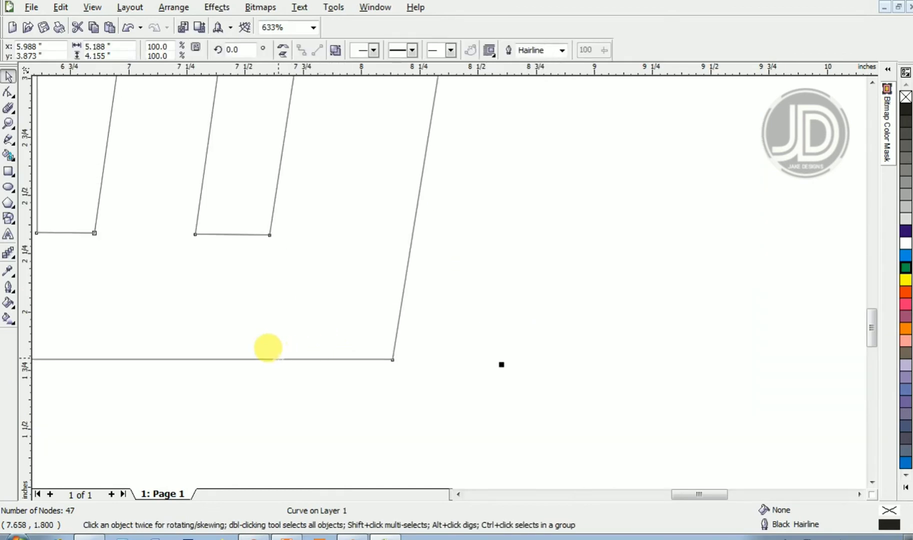
key(F10)
click(277, 363)
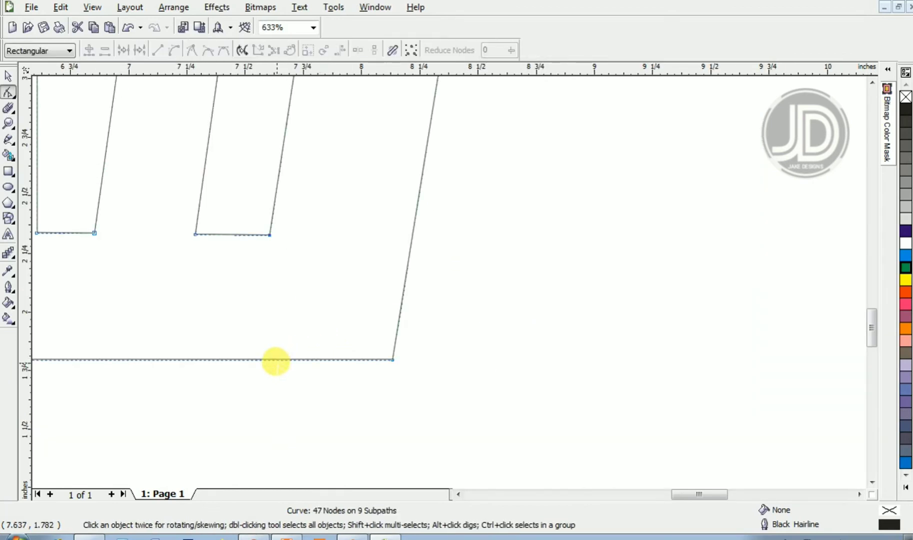
double_click(282, 359)
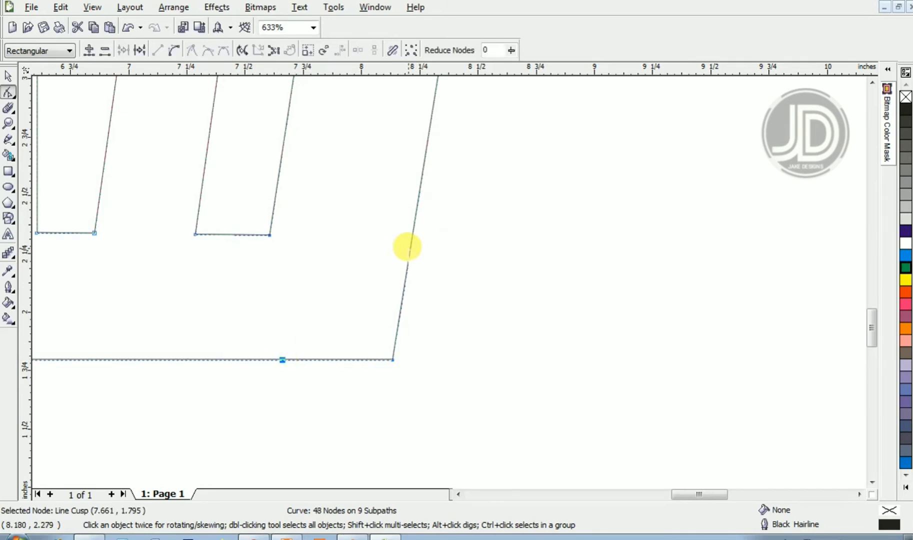
double_click(408, 256)
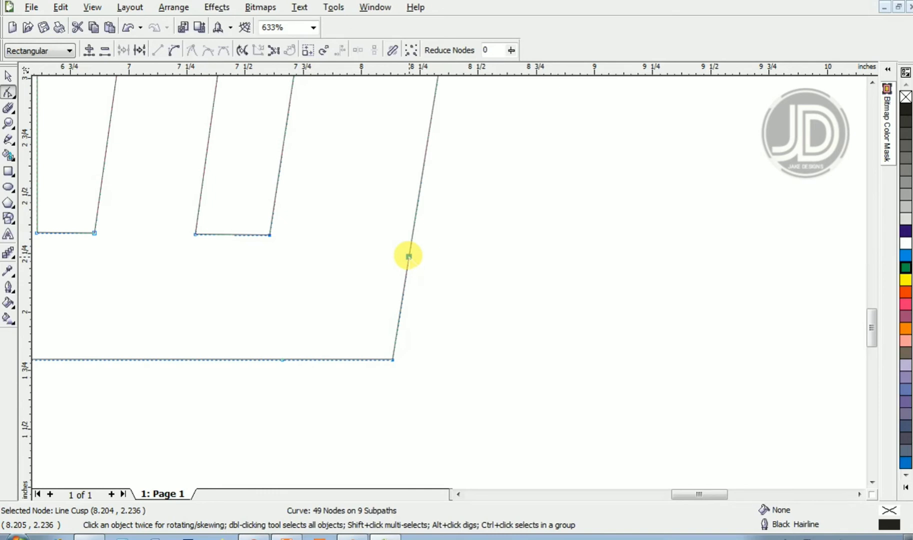
drag(402, 387, 374, 329)
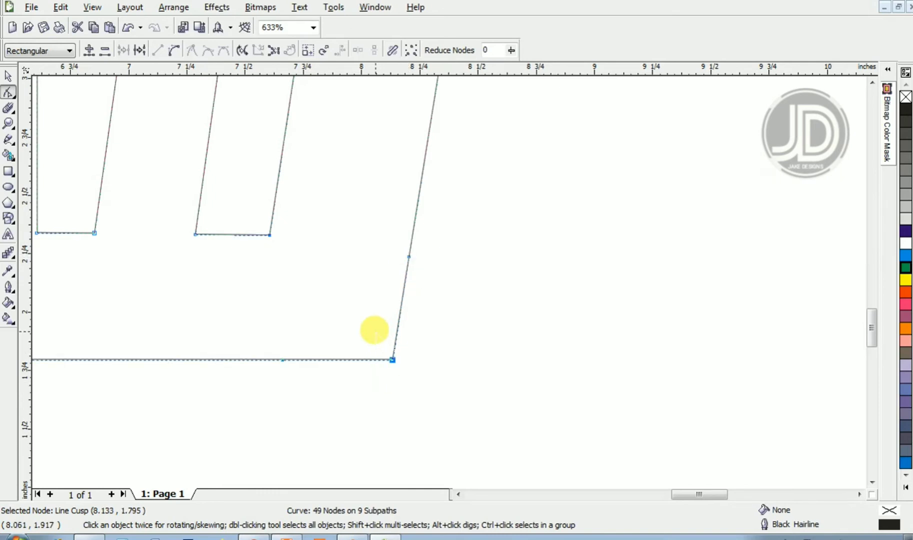
key(Delete)
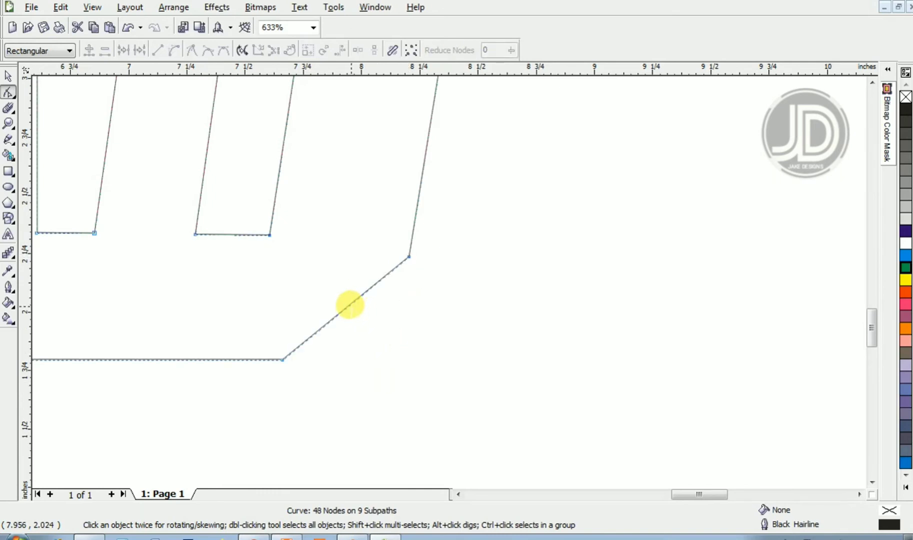
- Convert the bottom-right diagonal segment to a curve and bend it into a rounded corner
right_click(349, 304)
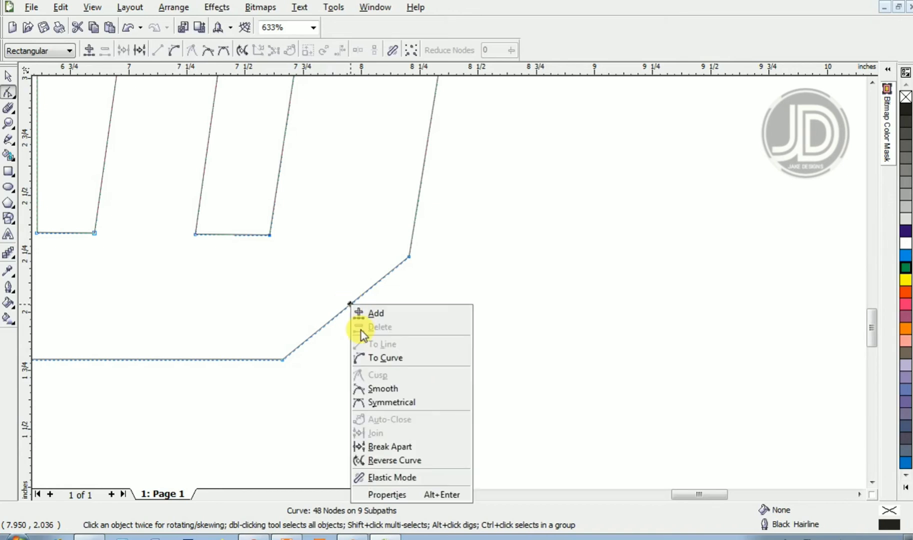
click(377, 359)
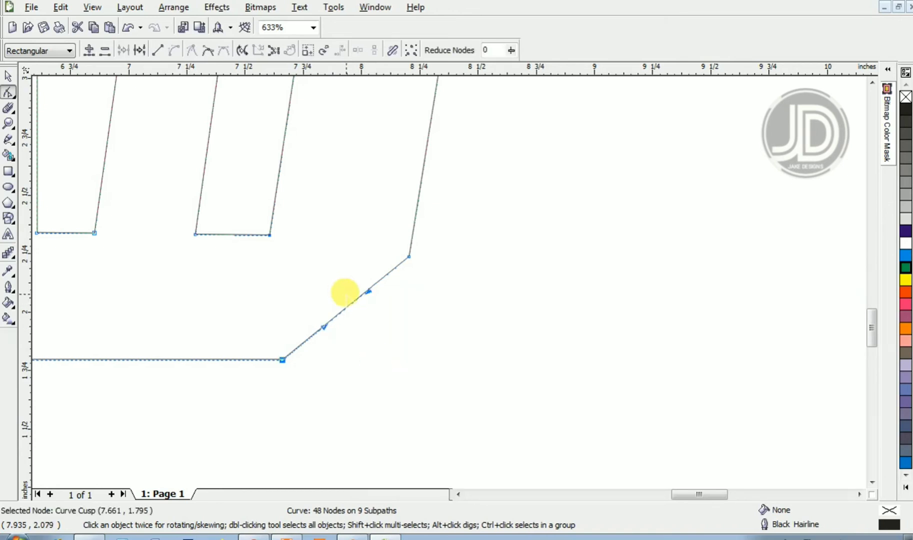
drag(350, 300, 374, 329)
- Add nodes on the left and bottom edges near the cart's bottom-left corner, then delete that corner node
key(z)
right_click(375, 330)
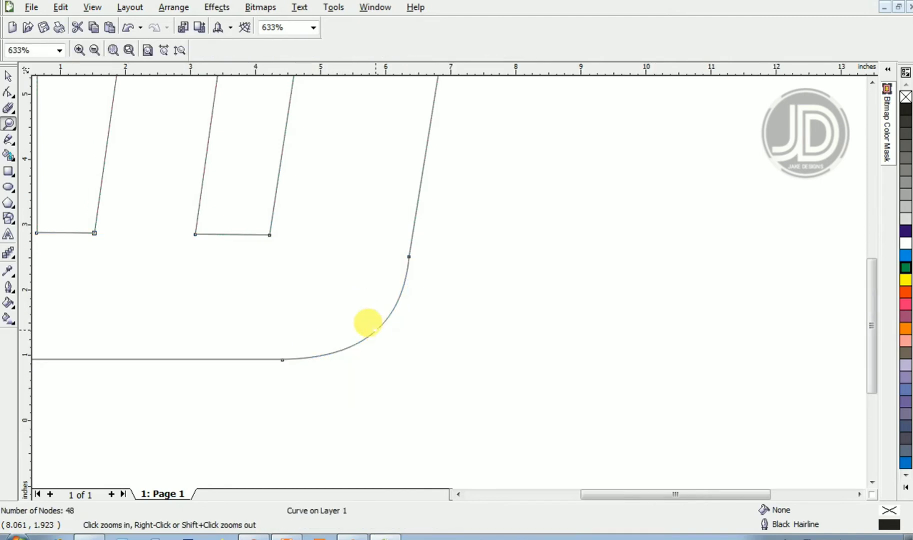
key(space)
key(z)
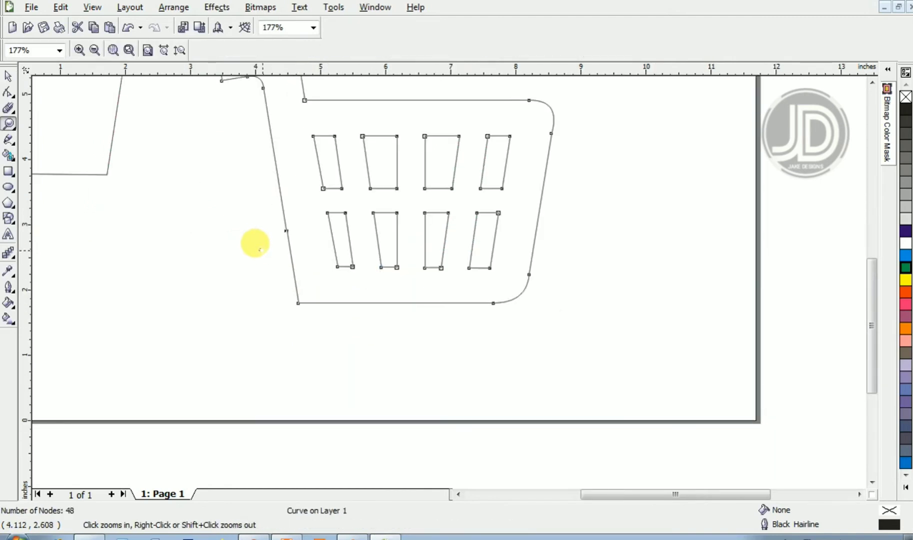
drag(259, 249, 329, 309)
key(space)
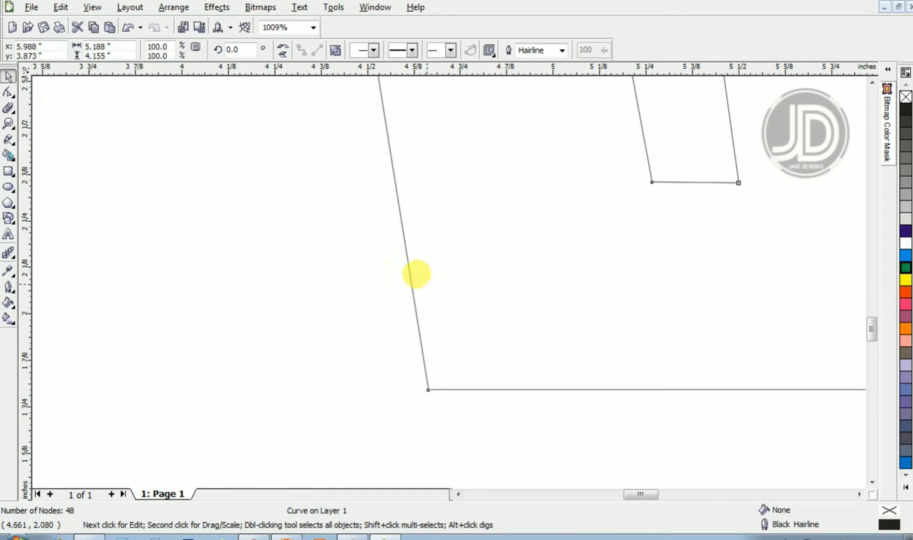
key(F10)
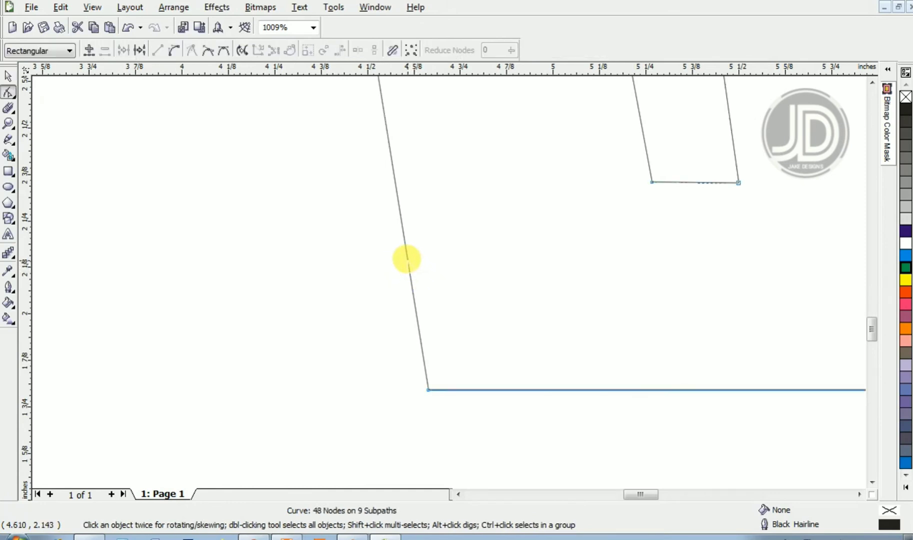
double_click(408, 260)
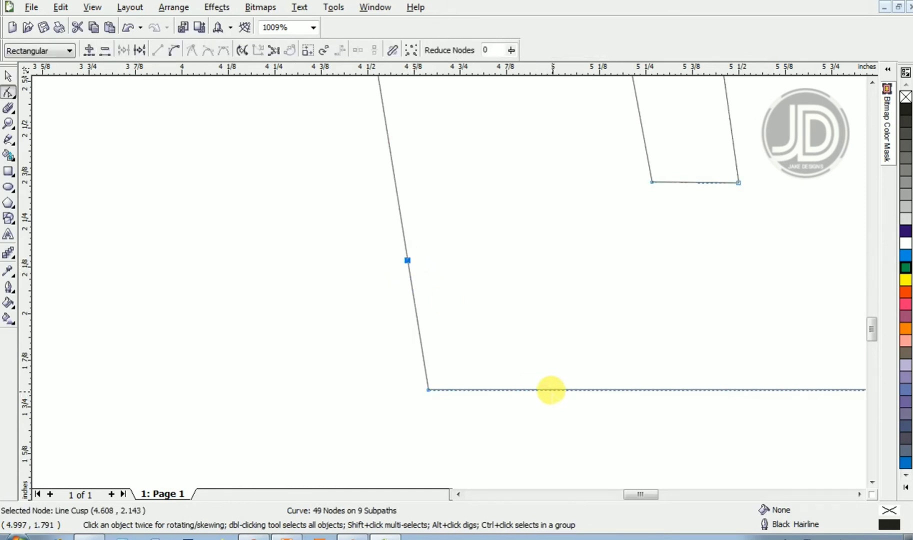
click(549, 387)
double_click(549, 388)
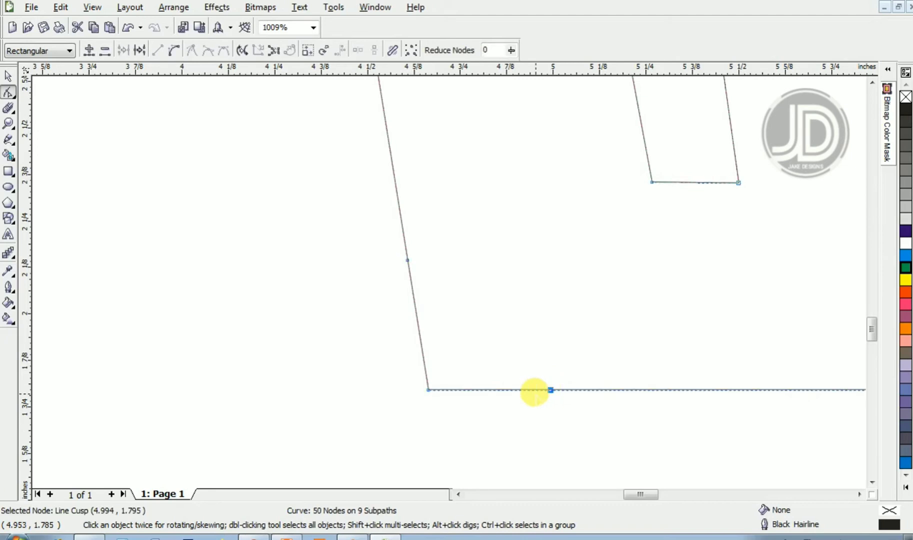
drag(501, 399, 401, 354)
key(Delete)
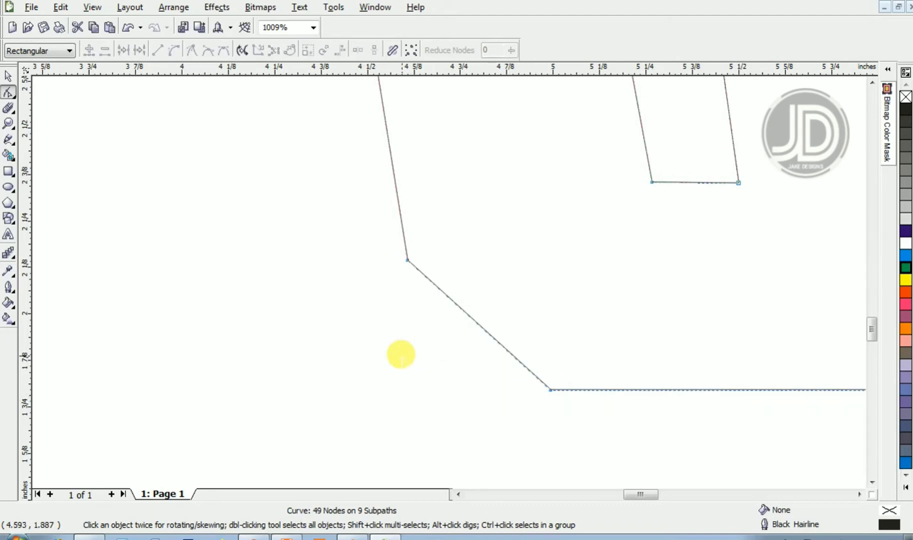
- Convert the bottom-left diagonal segment to a curve and bend it into a rounded corner
right_click(471, 316)
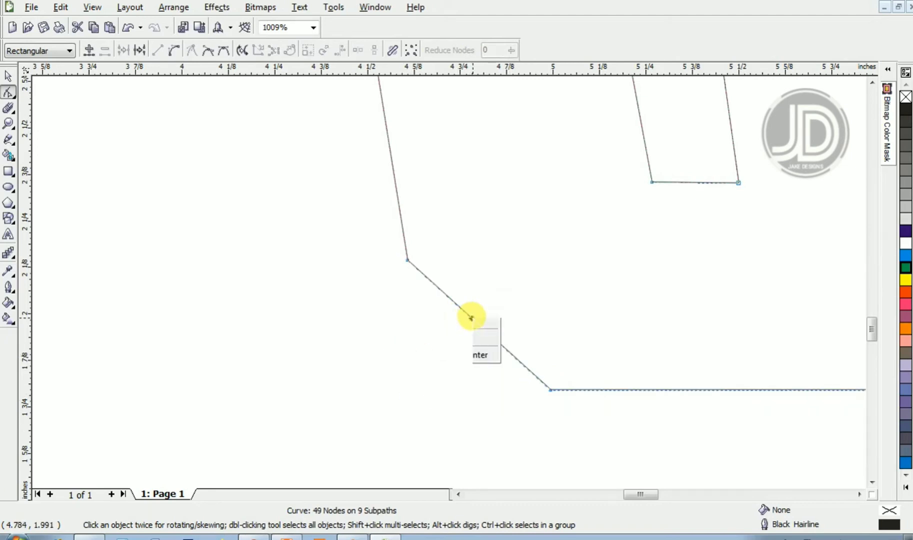
click(486, 369)
drag(487, 367, 460, 352)
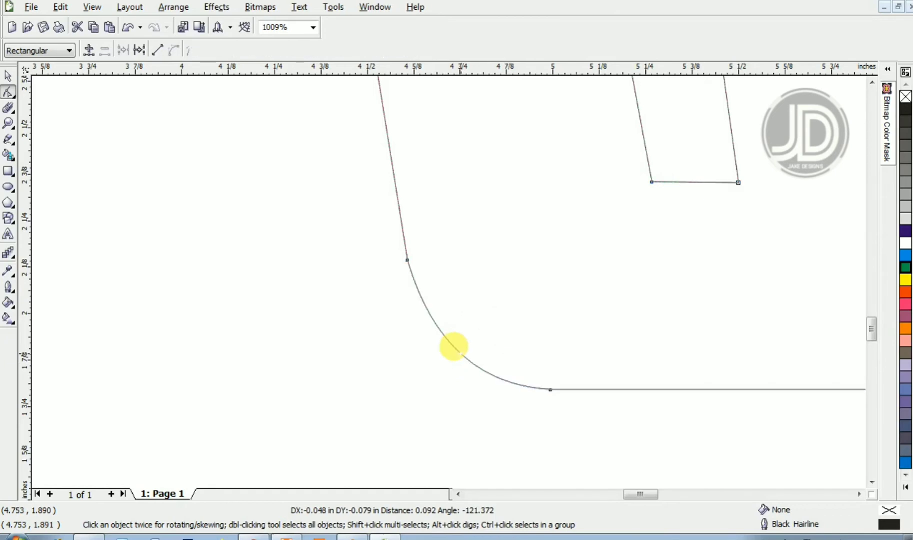
- Add nodes at the middle of the first window's top, left, bottom and right edges
key(z)
right_click(454, 347)
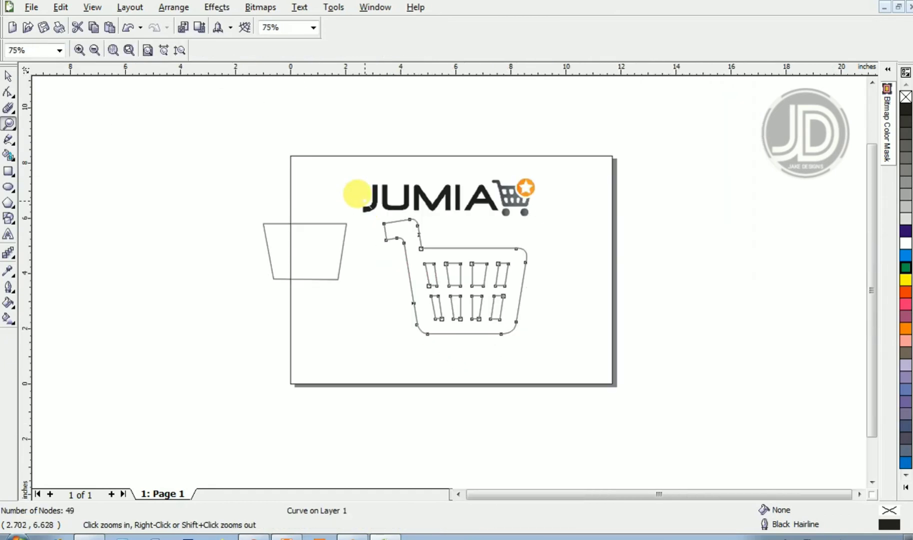
right_click(357, 194)
drag(393, 229, 517, 320)
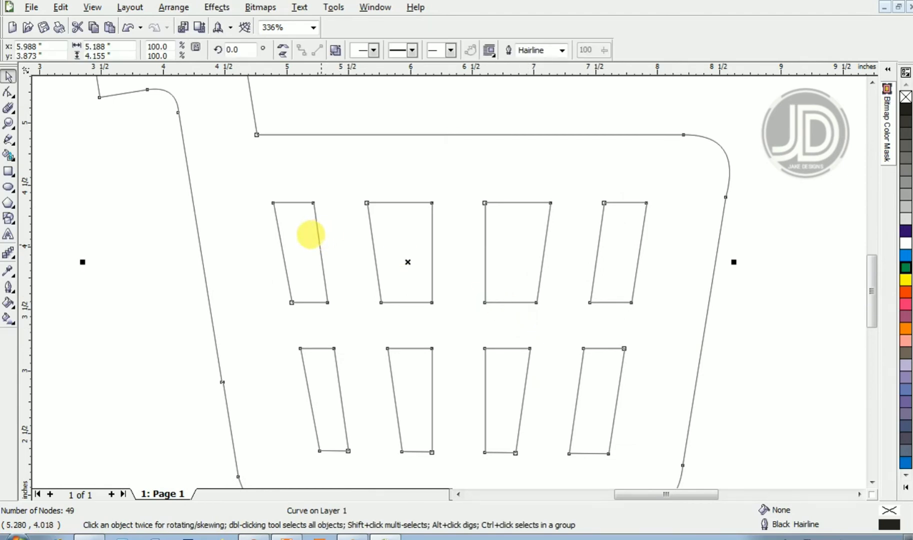
key(z)
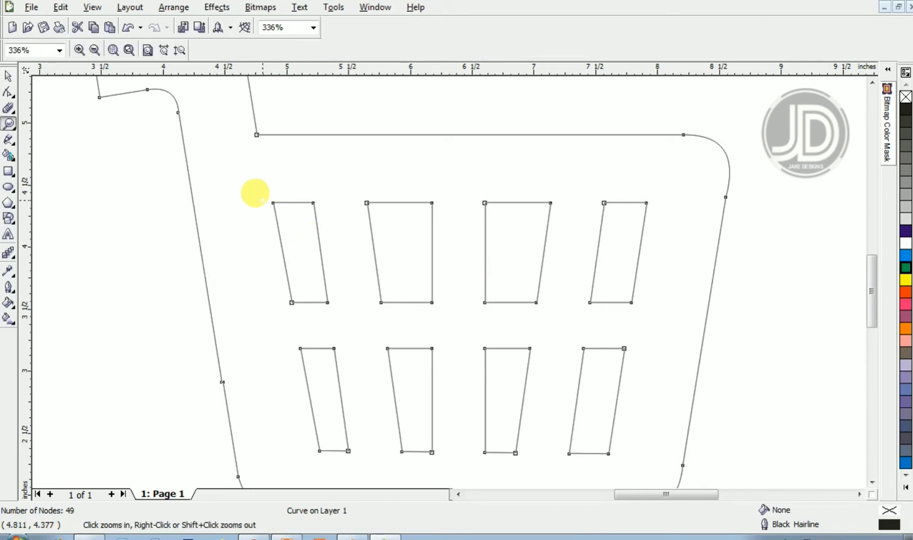
drag(260, 193, 334, 309)
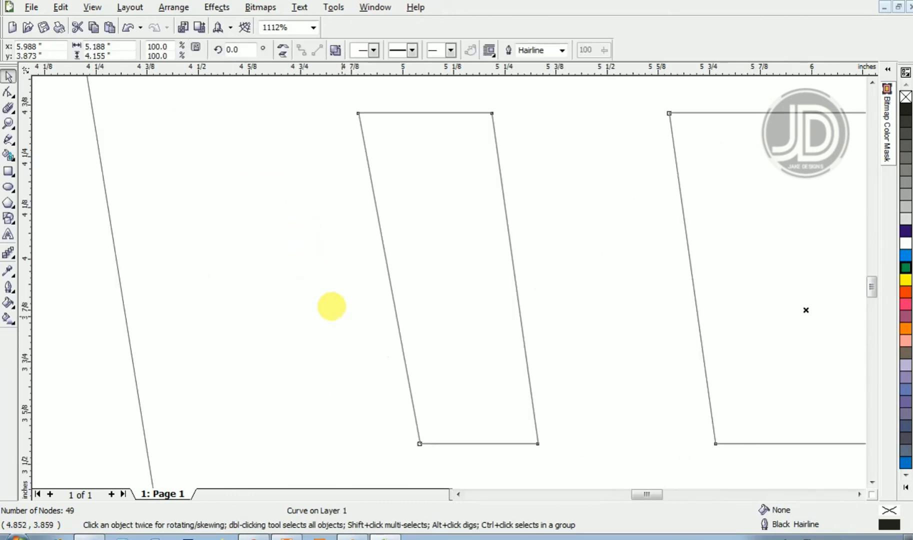
key(F10)
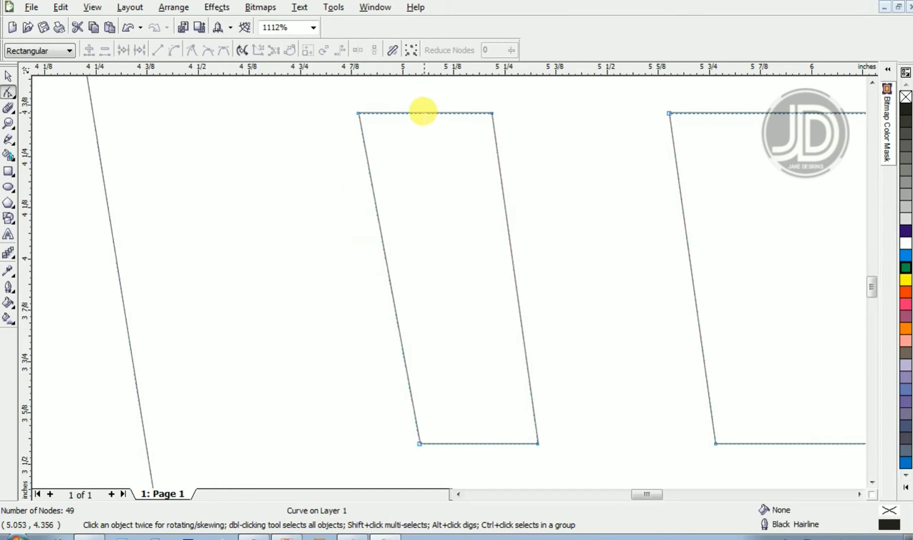
click(423, 113)
key(KP_Add)
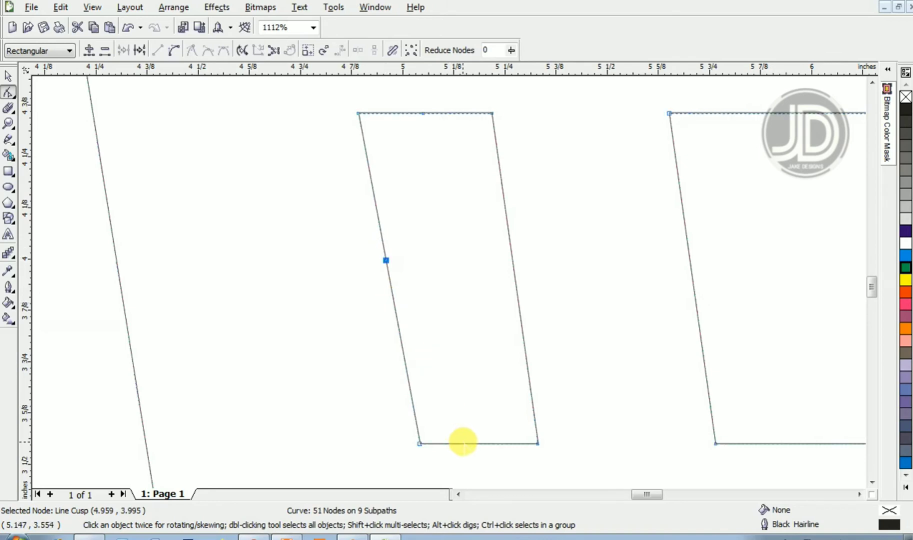
click(468, 442)
key(KP_Add)
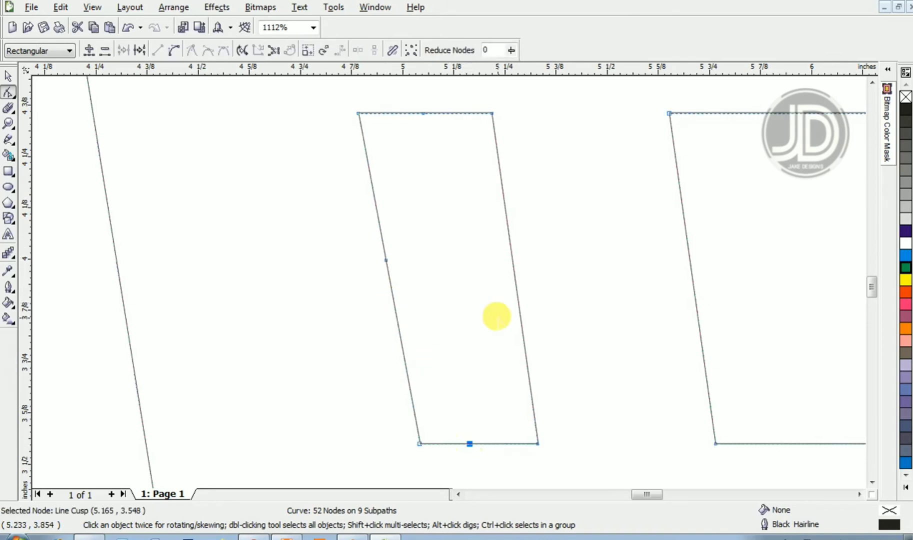
click(508, 243)
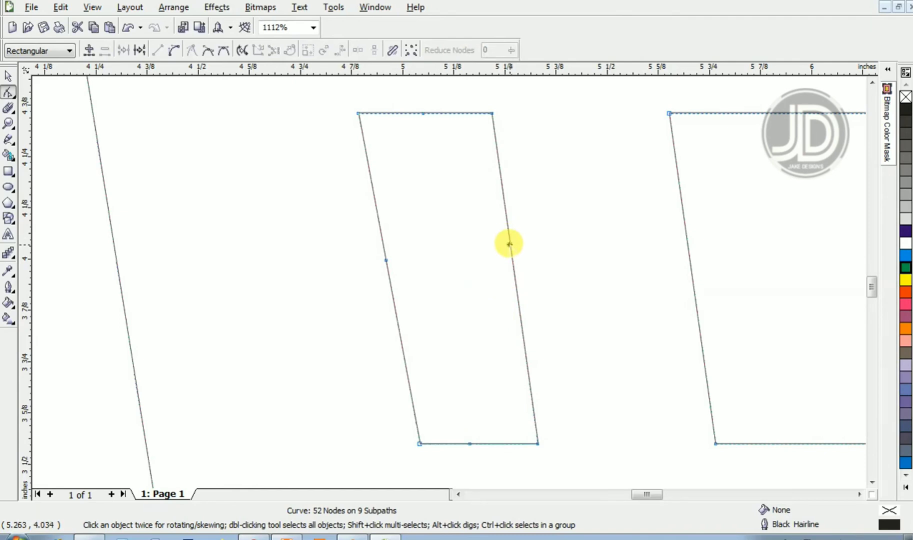
key(KP_Add)
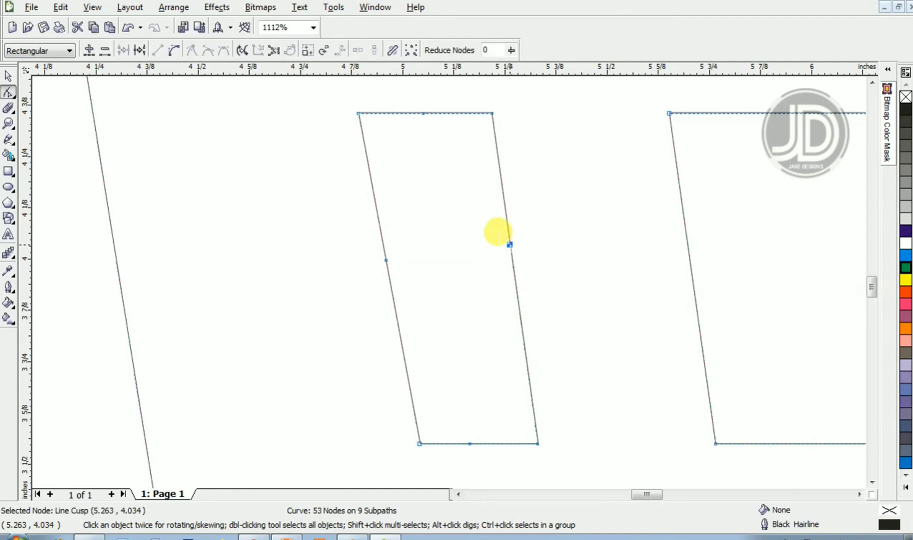
- Try deleting the first window's four corner nodes
drag(350, 103, 359, 115)
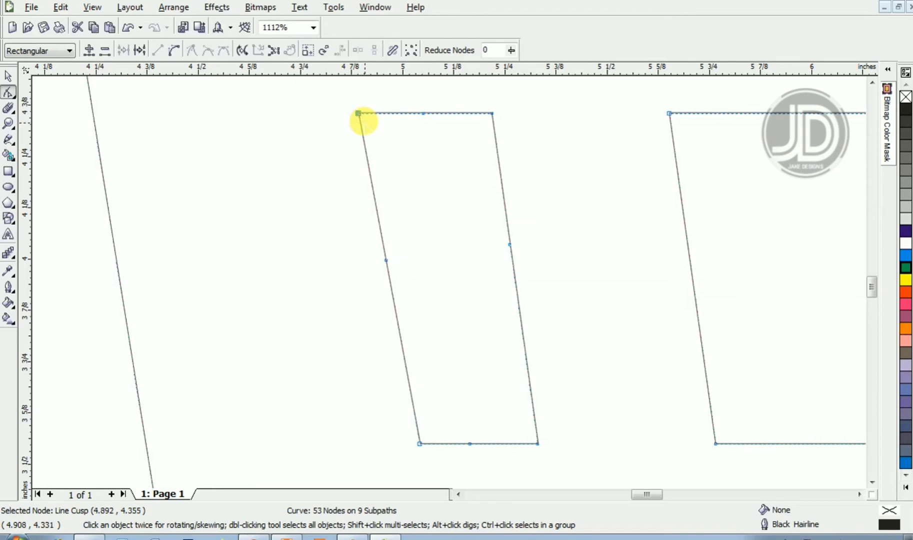
key(Delete)
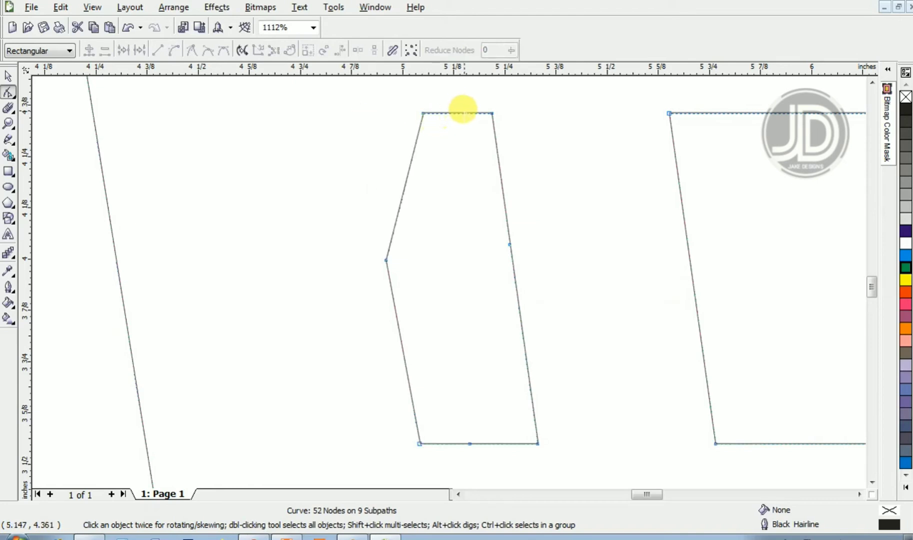
drag(465, 103, 506, 143)
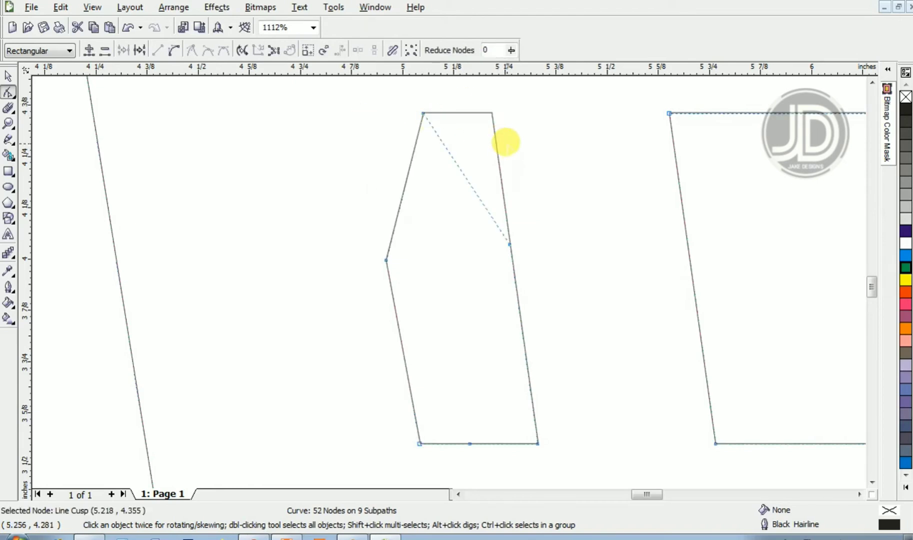
key(Delete)
drag(538, 444, 517, 416)
key(ctrl+z)
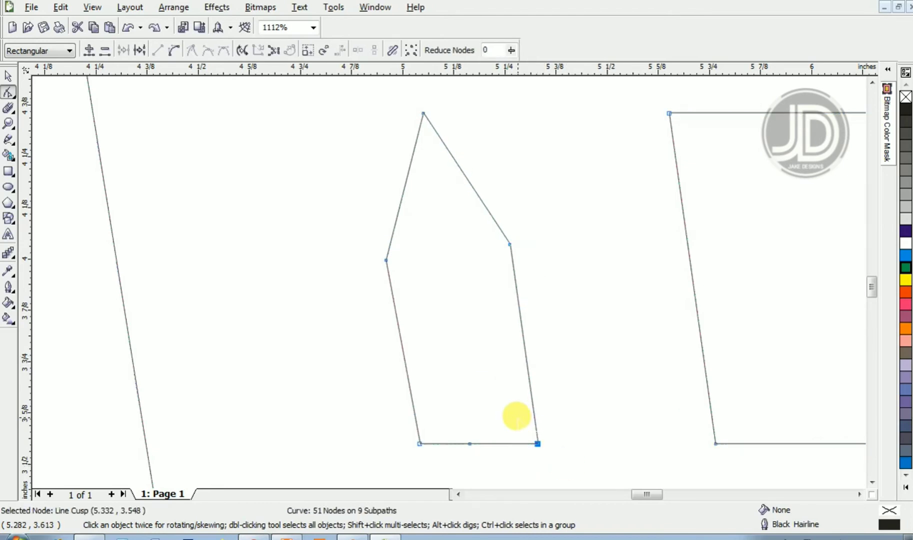
key(Delete)
drag(381, 406, 423, 454)
key(Delete)
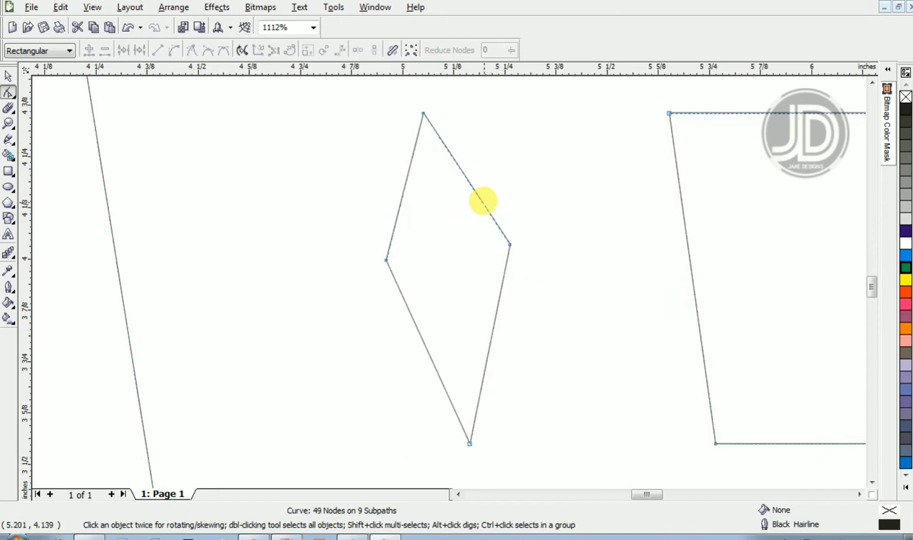
- Try converting the window's upper-right and upper-left segments to curves and bending them outward
right_click(475, 193)
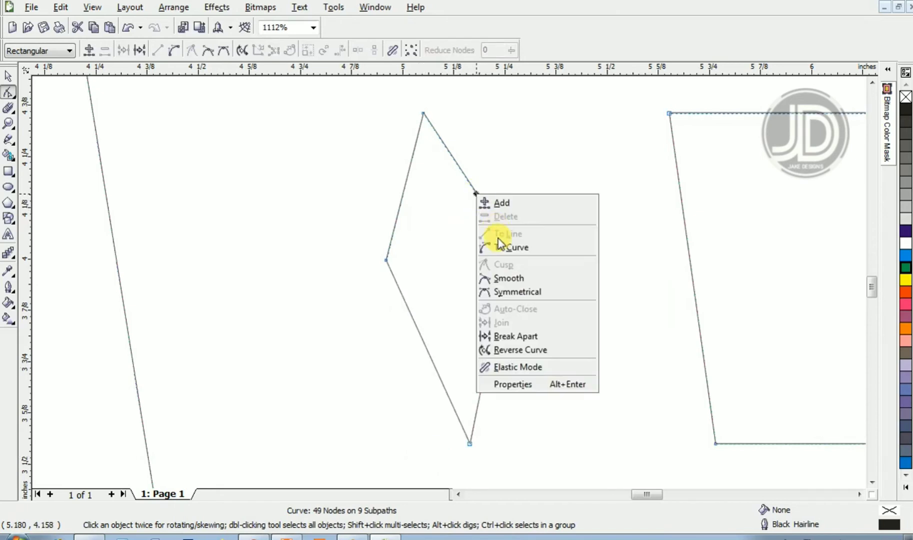
click(497, 244)
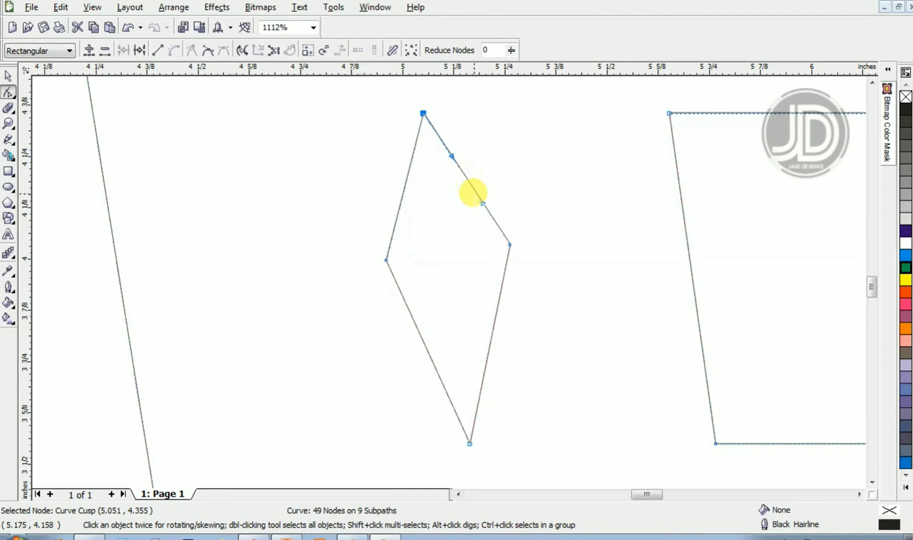
drag(473, 189, 510, 135)
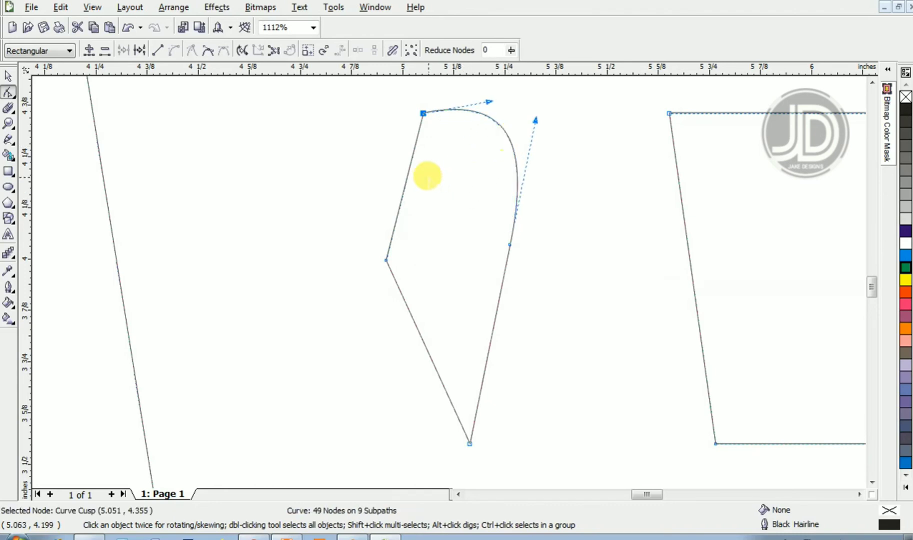
click(408, 174)
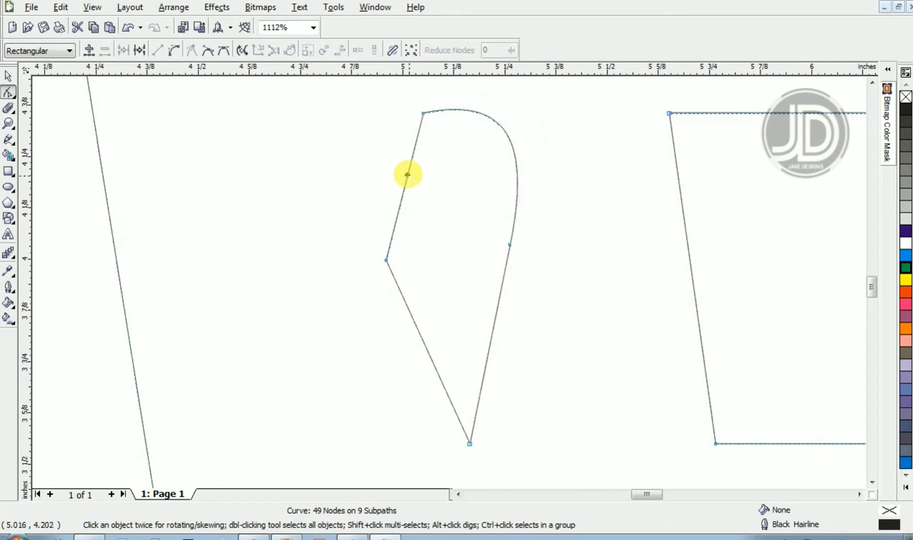
right_click(407, 174)
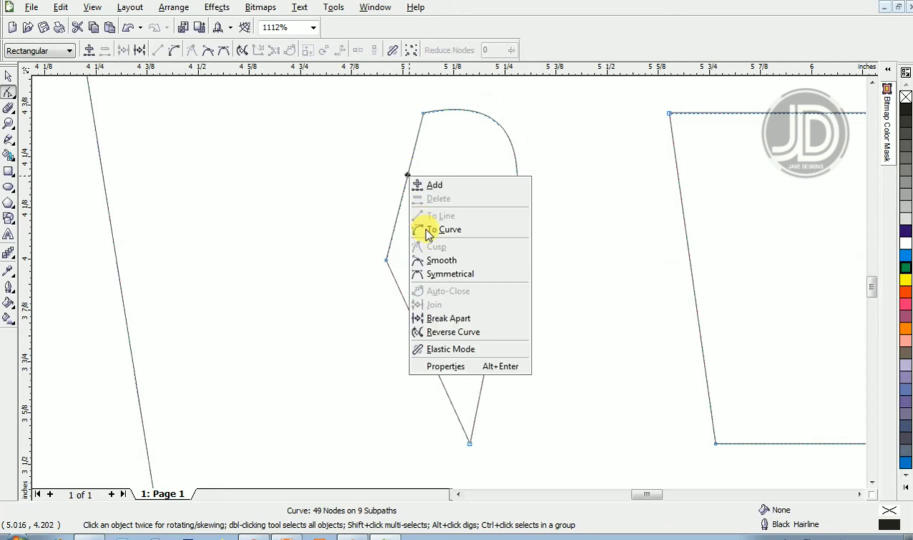
click(442, 230)
drag(403, 182, 372, 149)
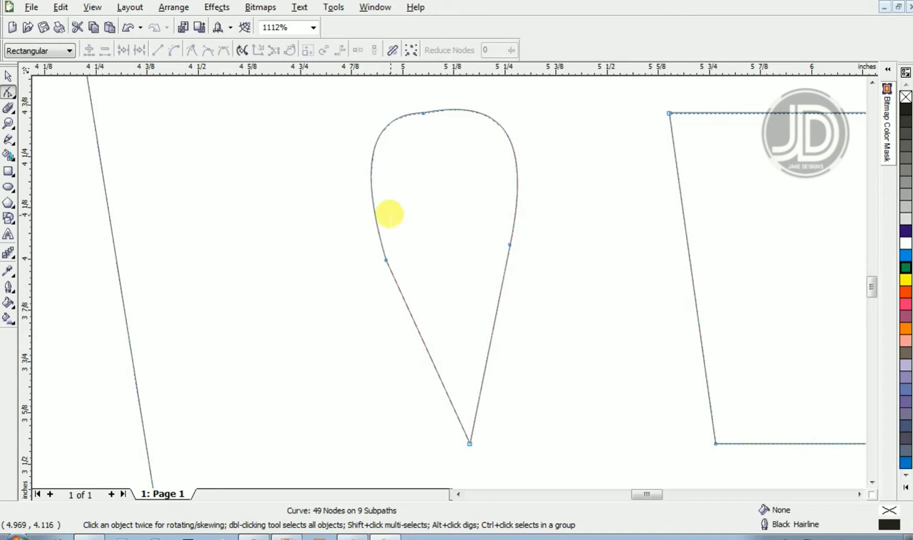
- Try converting the window's lower-left and lower-right segments to curves and bending them into rounded sides
right_click(419, 334)
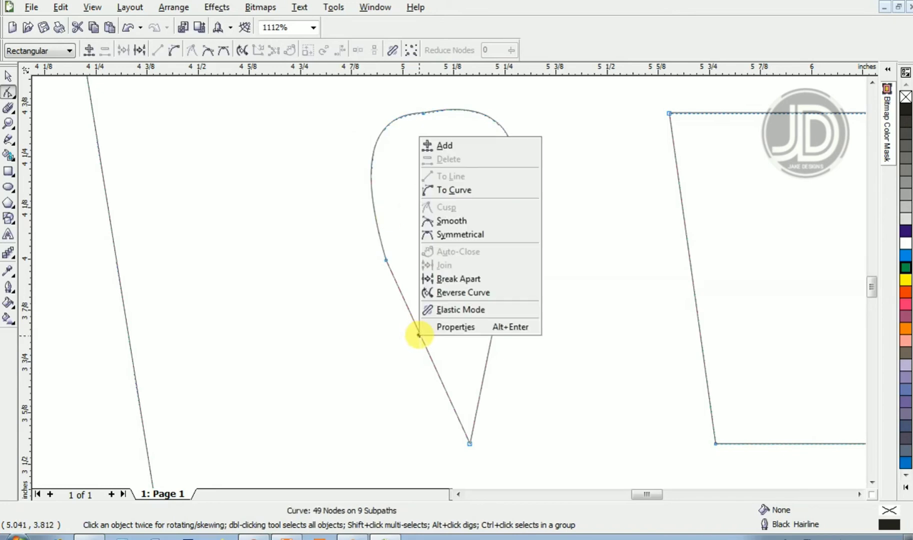
click(437, 192)
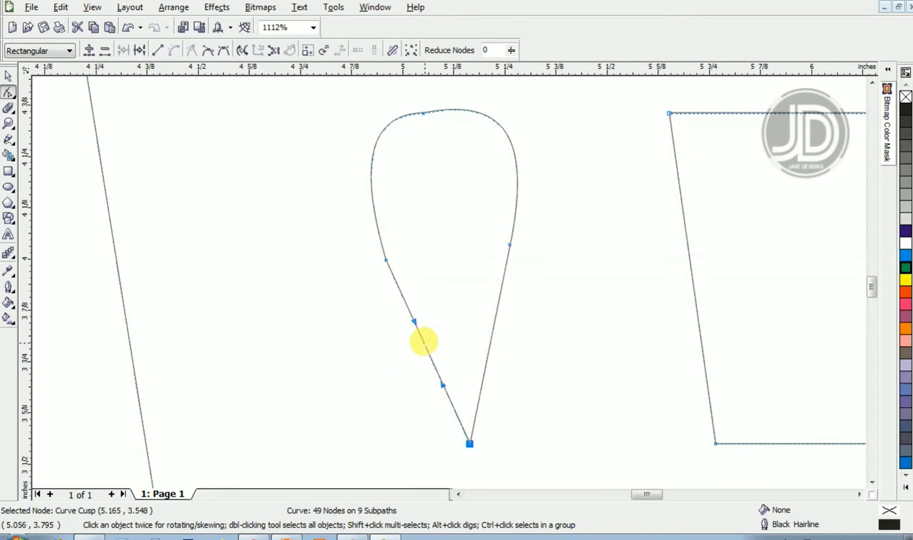
drag(423, 343, 412, 386)
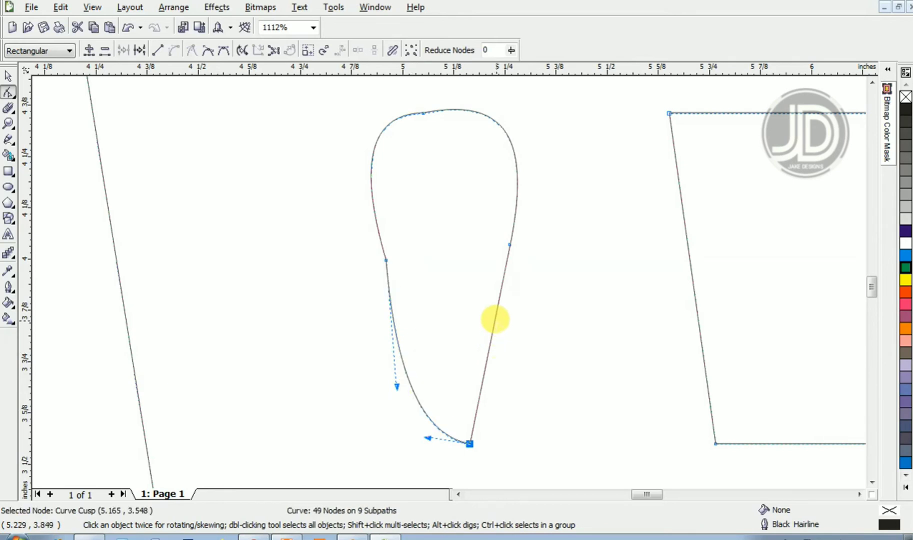
click(494, 320)
right_click(494, 320)
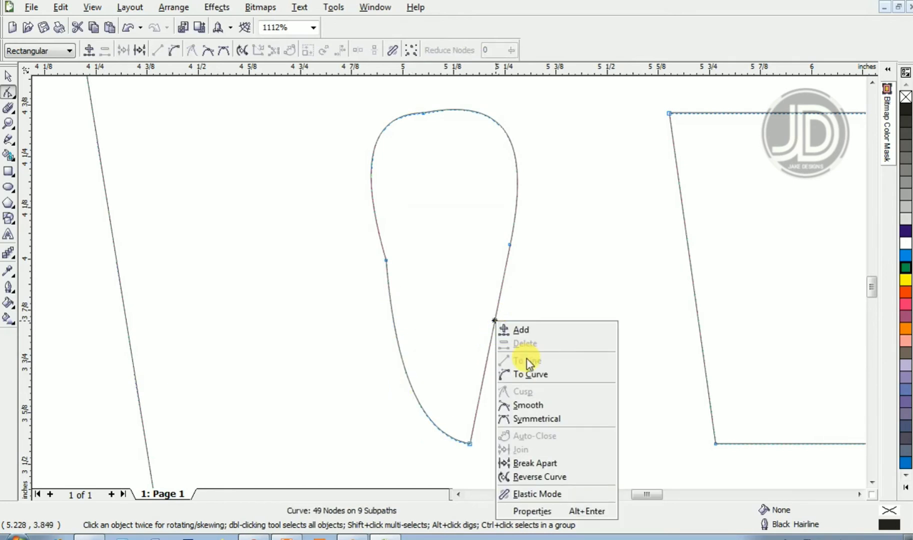
click(530, 373)
click(499, 311)
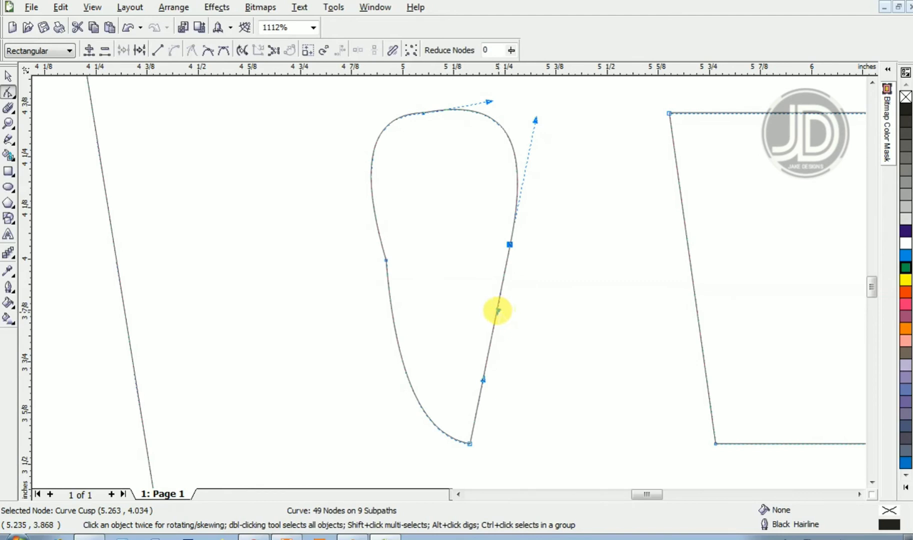
drag(494, 315, 522, 348)
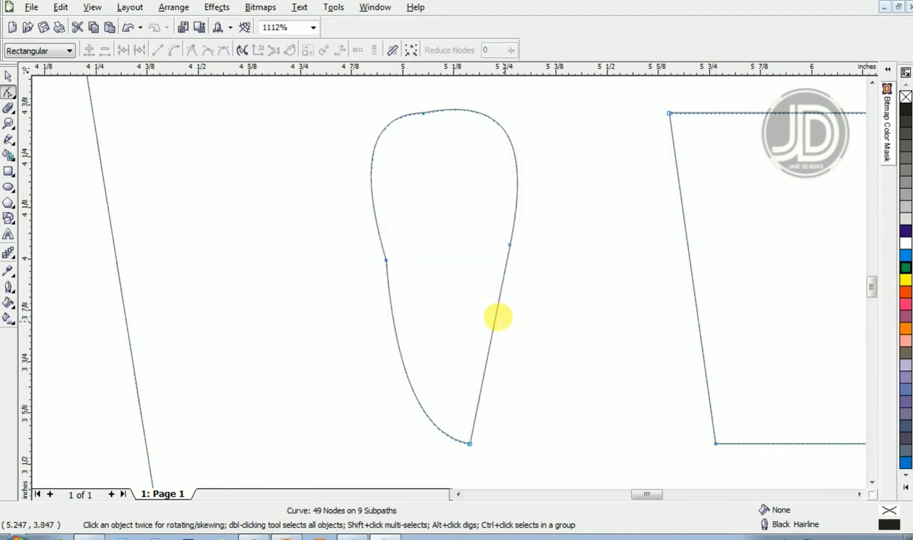
drag(494, 314, 533, 394)
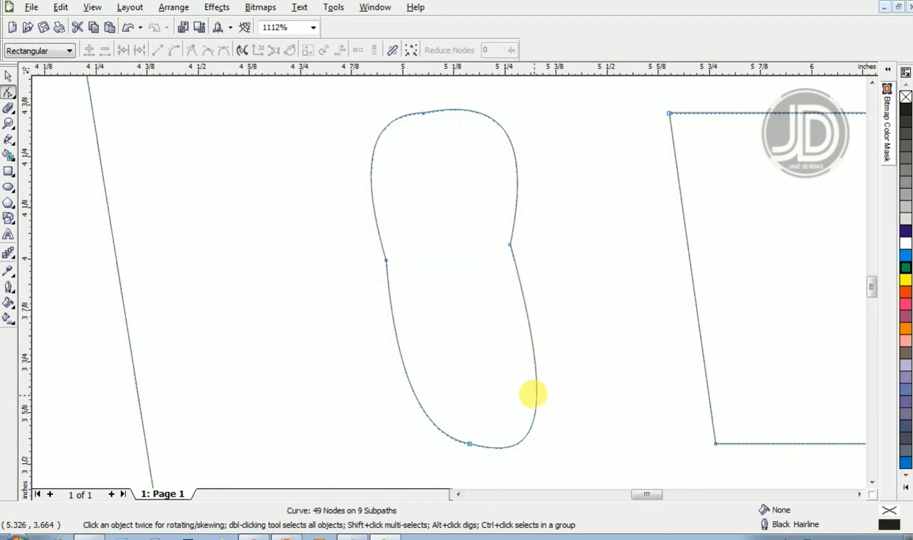
- Try adjusting the control handles of the window's right middle node
drag(509, 245, 514, 239)
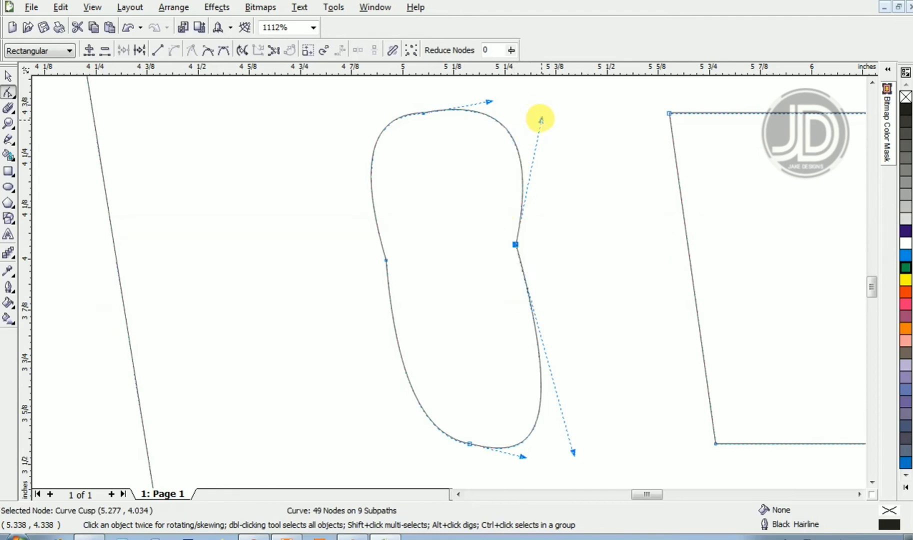
drag(540, 120, 512, 122)
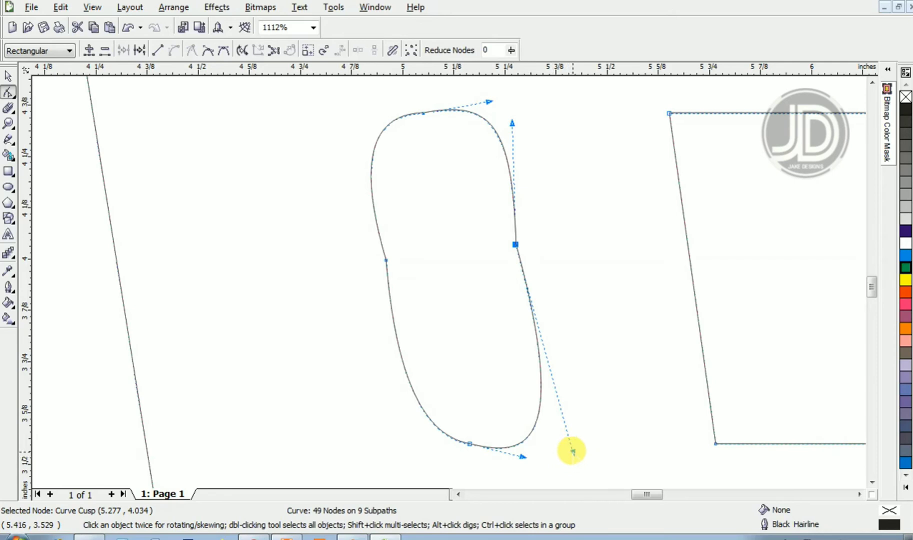
drag(572, 451, 546, 413)
- Undo all the window's node deletions and curve edits
key(space)
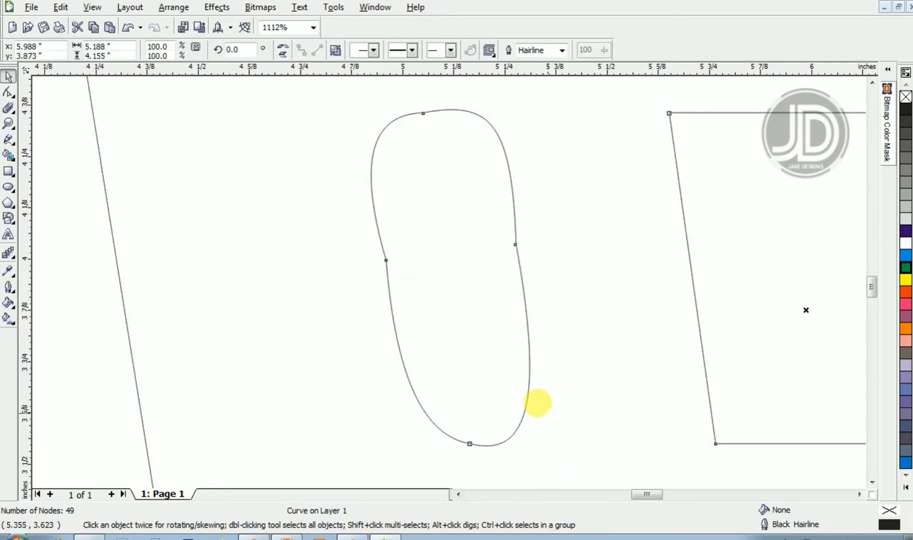
key(ctrl+z)
key(ctrl+z)
key(ctrl+z)
key(ctrl+z)
key(ctrl+z)
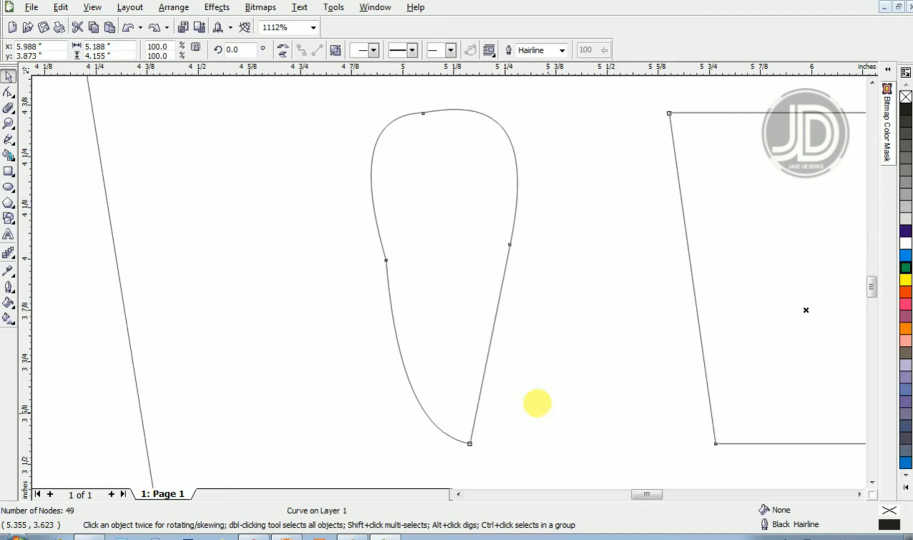
key(ctrl+z)
key(ctrl+z)
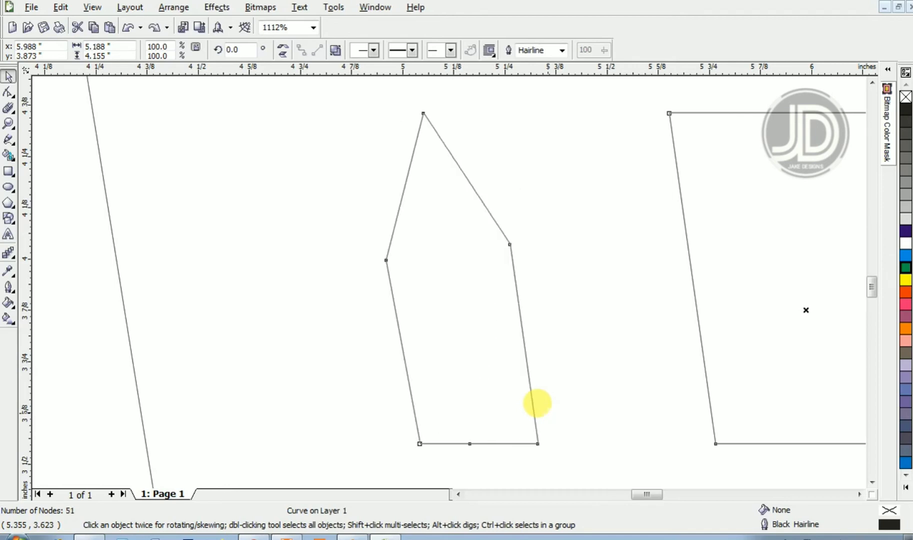
key(ctrl+z)
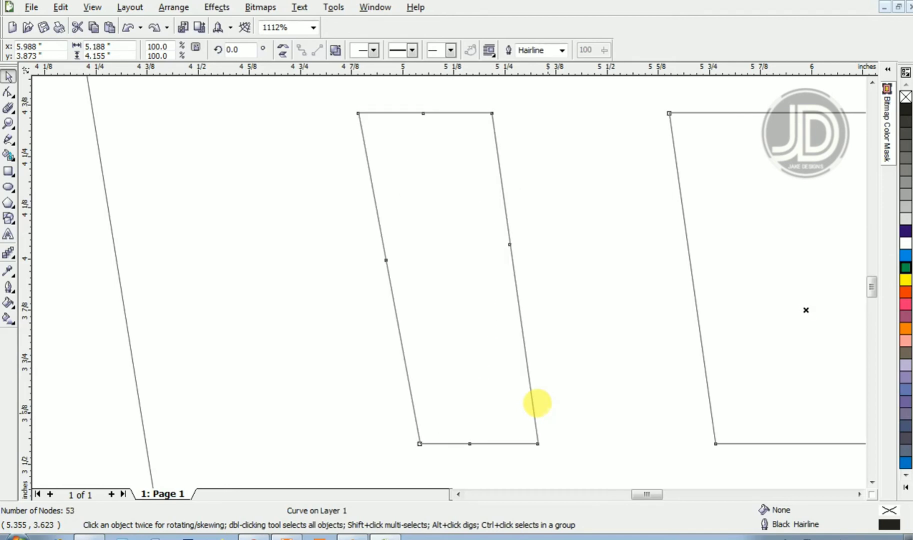
- Select all nodes of the first window and convert its segments to curves
drag(436, 225, 310, 194)
key(F10)
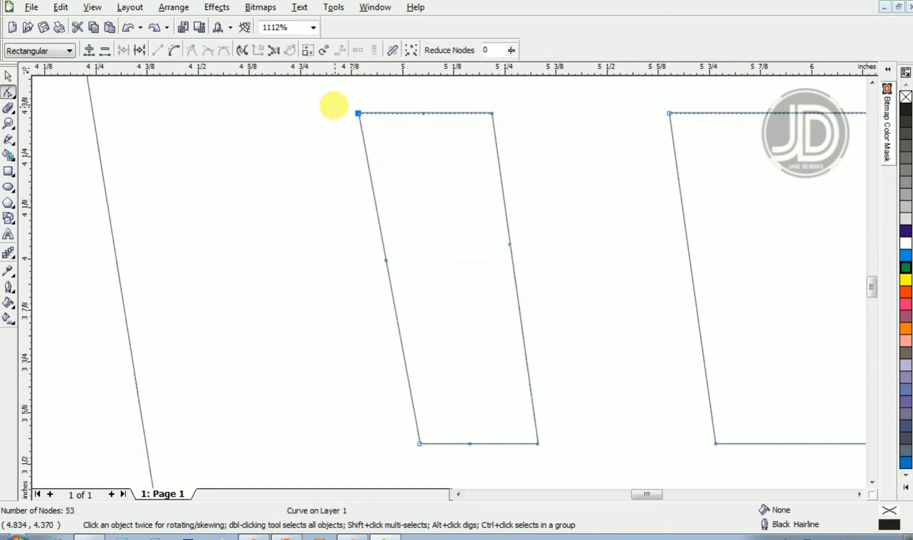
drag(335, 100, 560, 449)
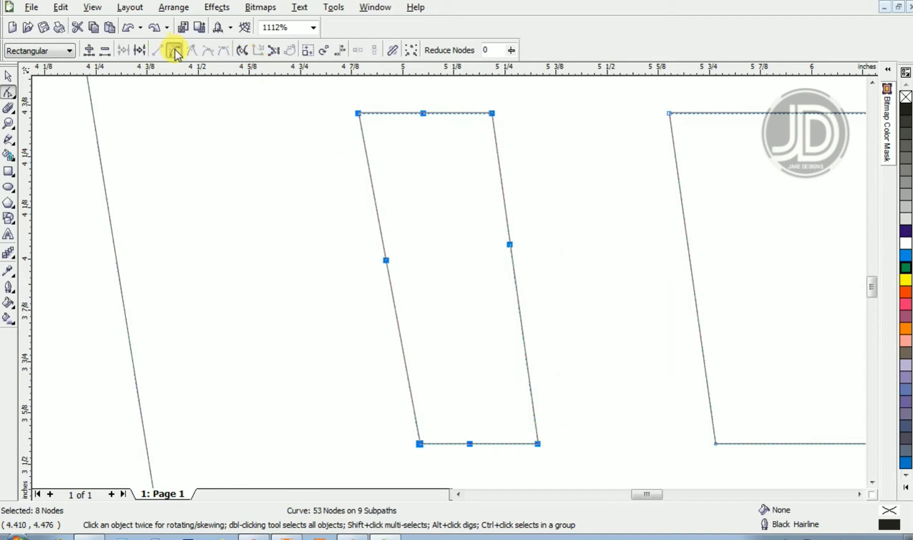
click(291, 100)
- Delete the first window's four corner nodes to round all its corners
drag(305, 104, 359, 135)
key(Delete)
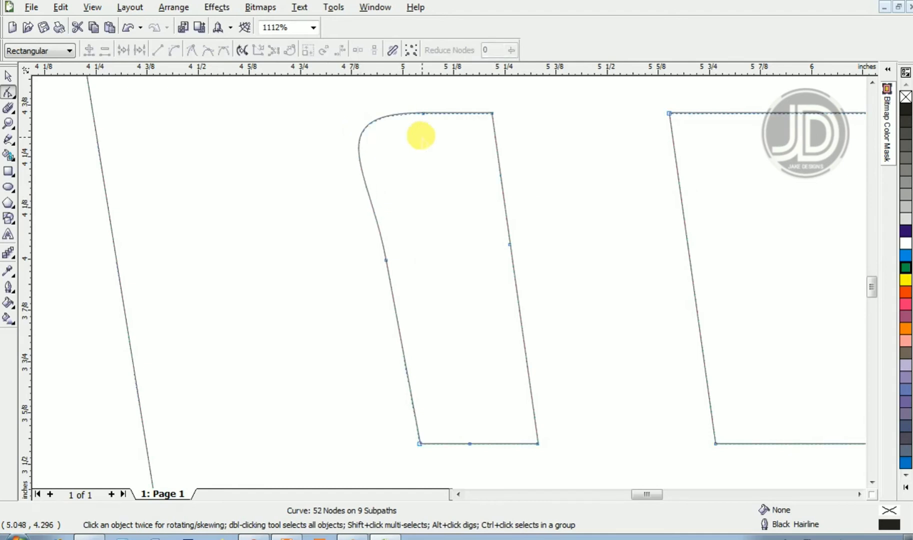
drag(473, 97, 534, 146)
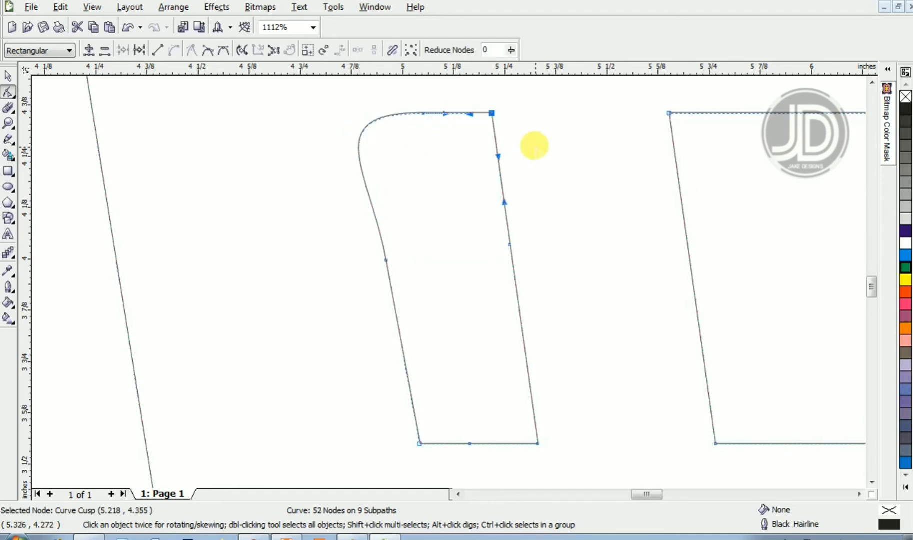
key(Delete)
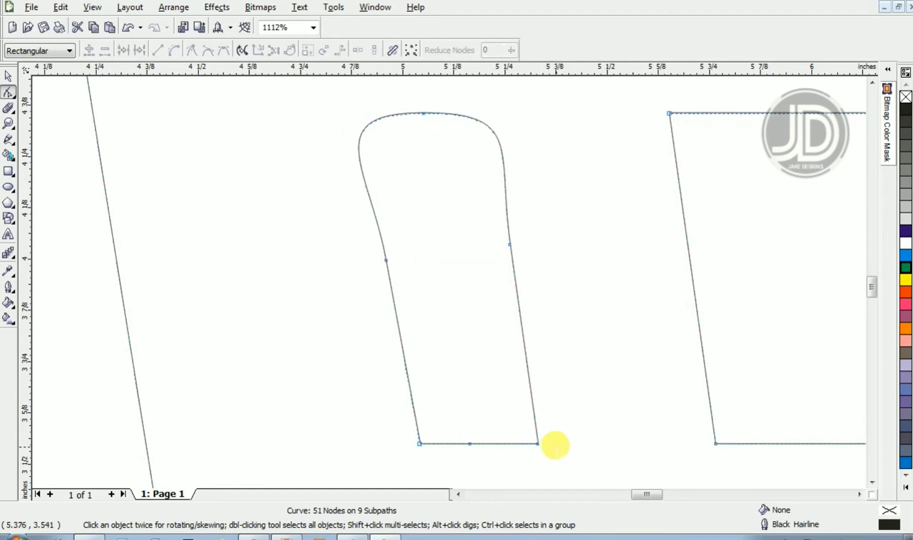
drag(555, 445, 506, 401)
key(Delete)
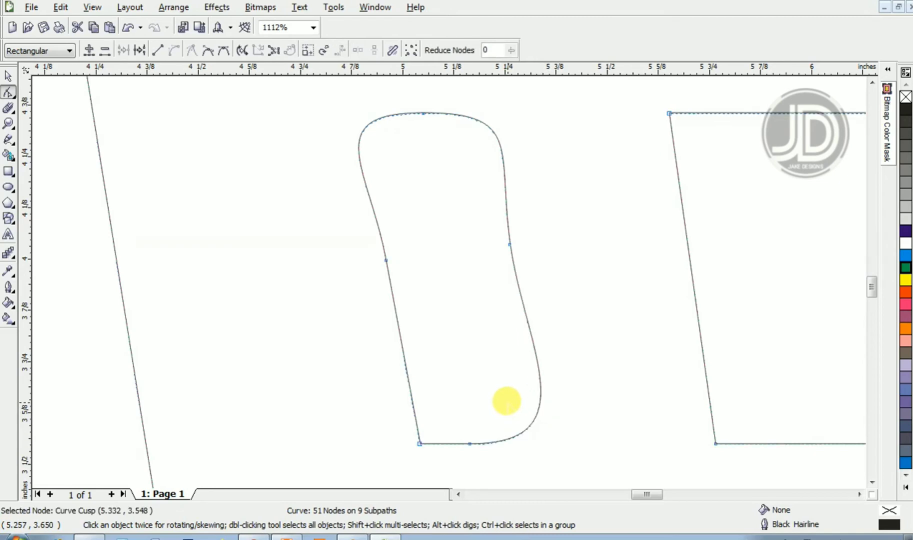
drag(367, 421, 447, 463)
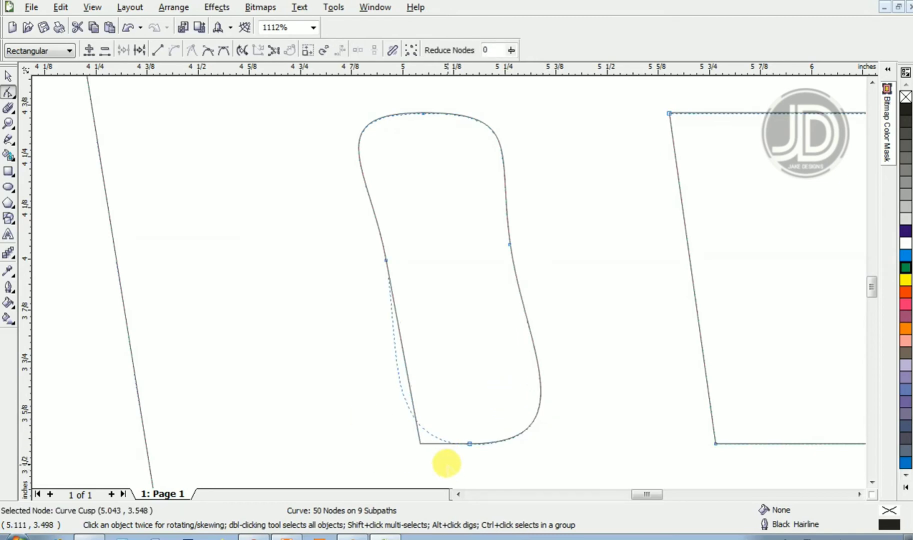
key(Delete)
- Adjust the control handles of the window's top and bottom middle nodes to smooth the outline
click(386, 260)
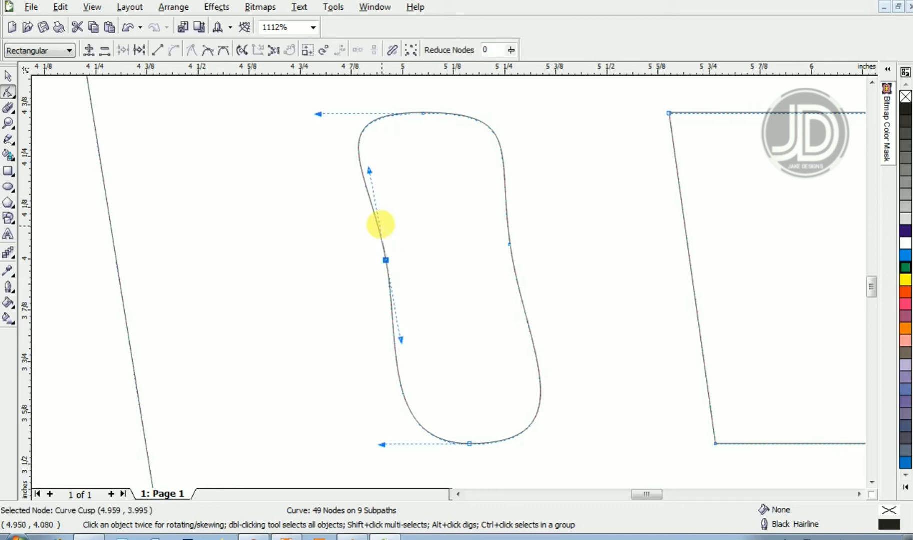
drag(318, 114, 362, 125)
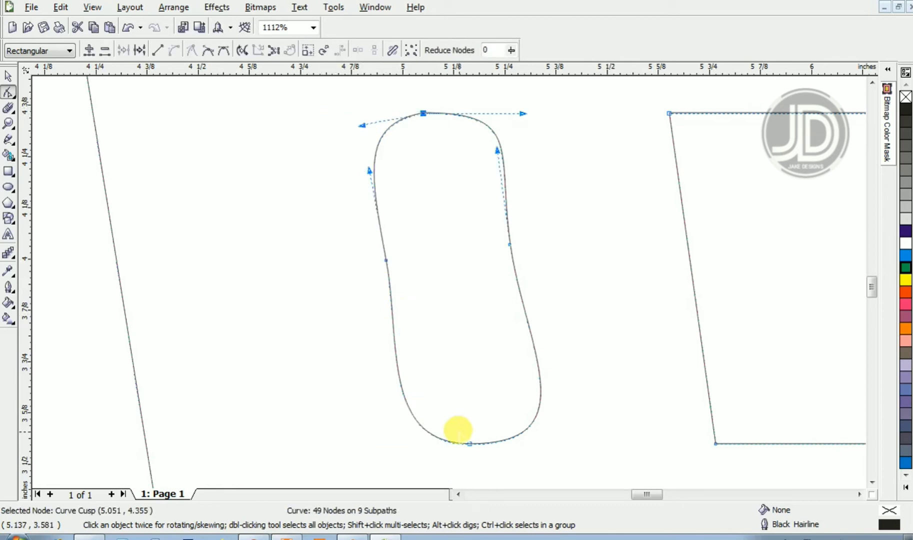
click(468, 443)
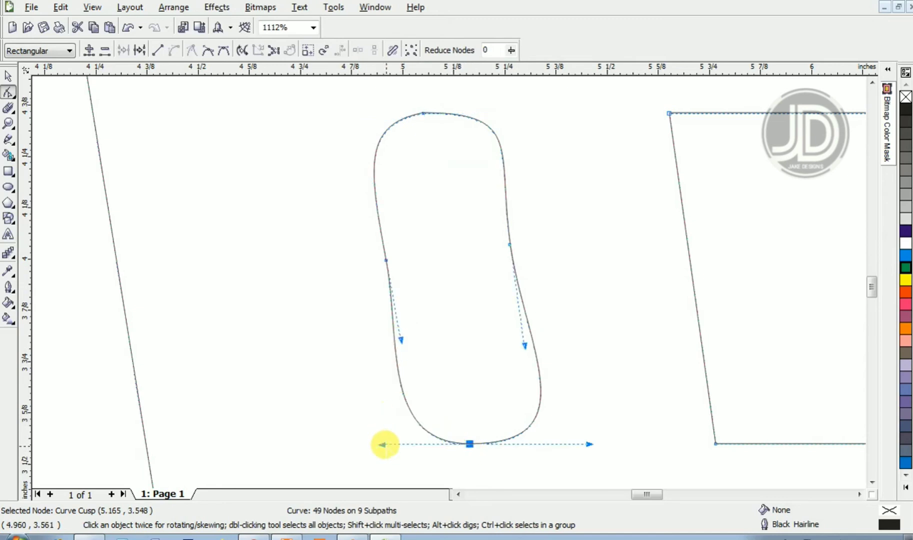
drag(382, 444, 400, 443)
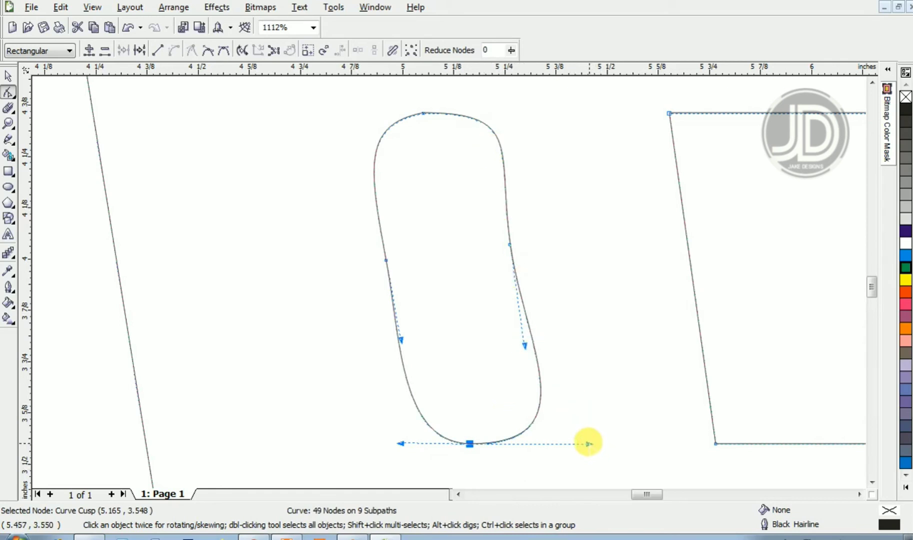
- Adjust the control handles of the first window's bottom, right and top nodes to smooth its curves
drag(588, 443, 588, 458)
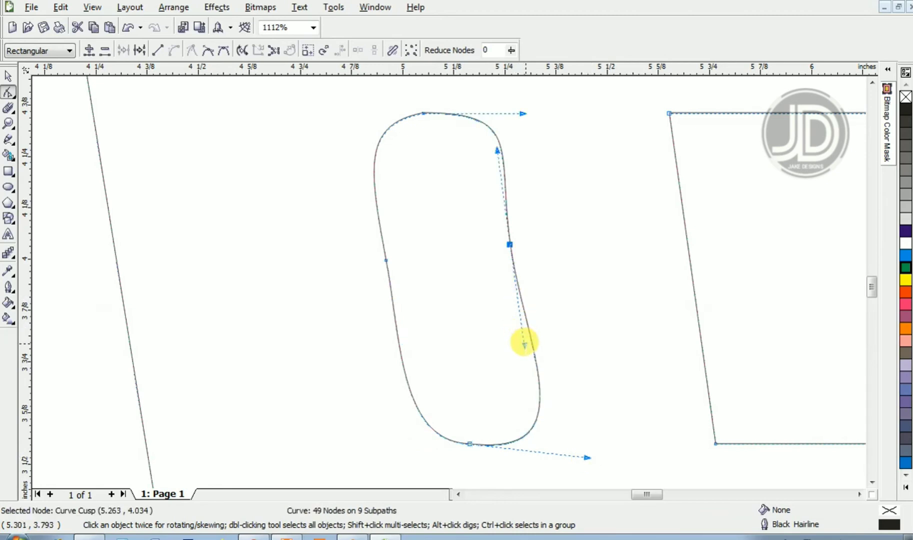
drag(524, 343, 531, 344)
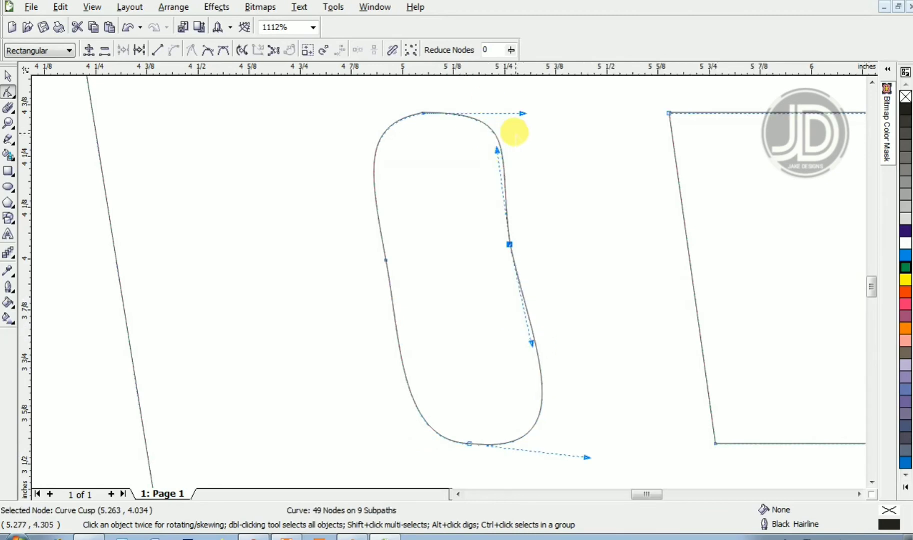
drag(520, 113, 496, 102)
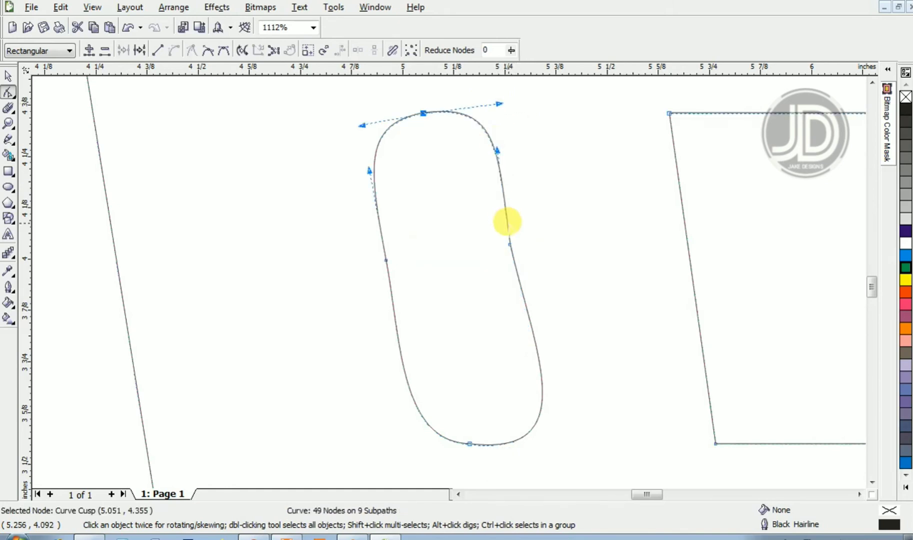
drag(509, 244, 517, 242)
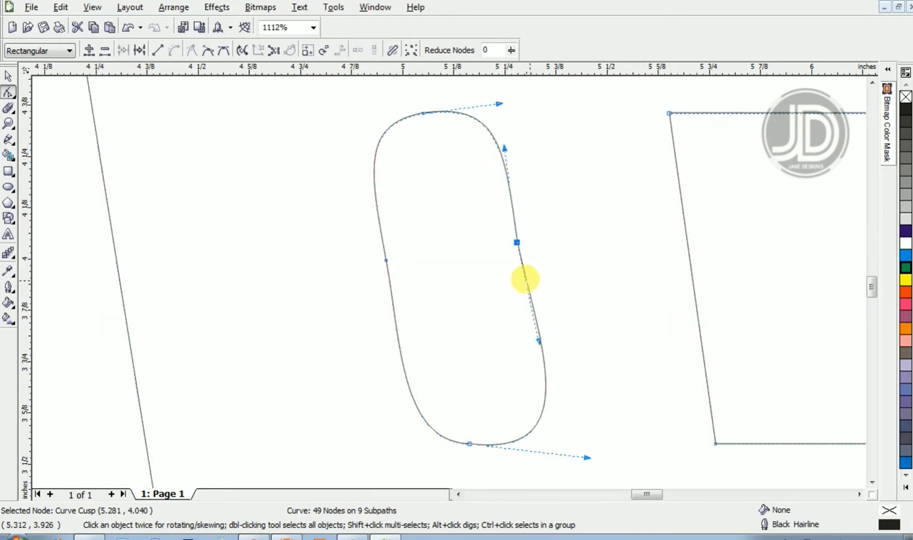
mouse_move(504, 148)
mouse_down()
mouse_move(489, 143)
mouse_move(498, 146)
mouse_up()
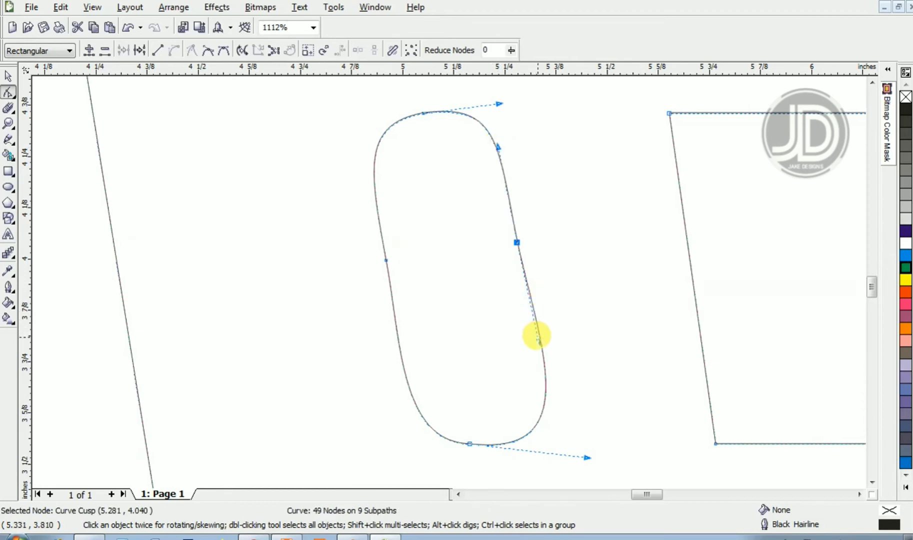
- Add a node at the middle of each side of the second window and convert all its segments to curves
key(z)
right_click(532, 331)
key(space)
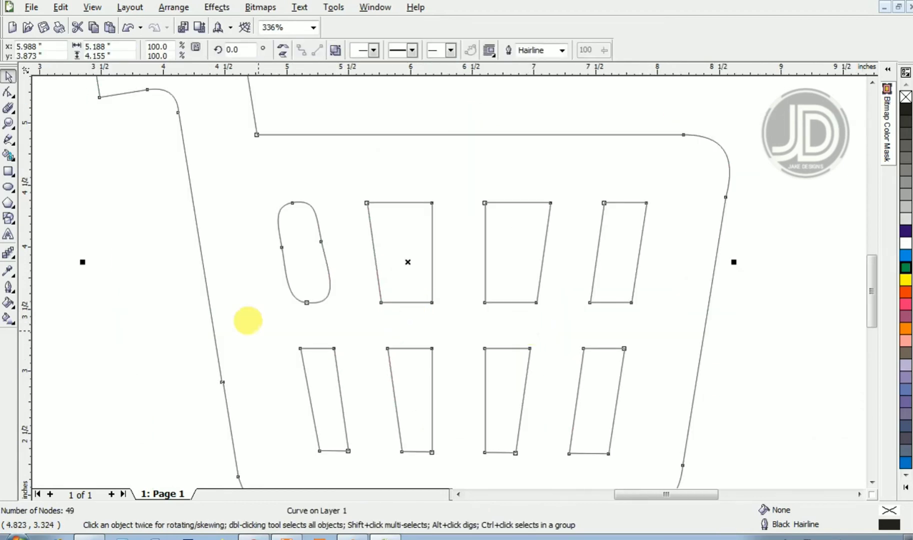
click(156, 334)
key(z)
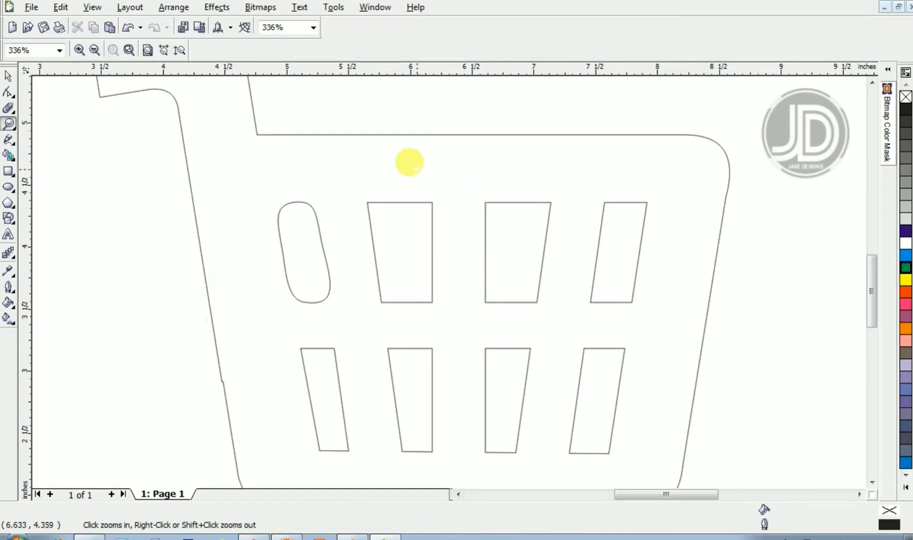
drag(318, 174, 452, 313)
key(space)
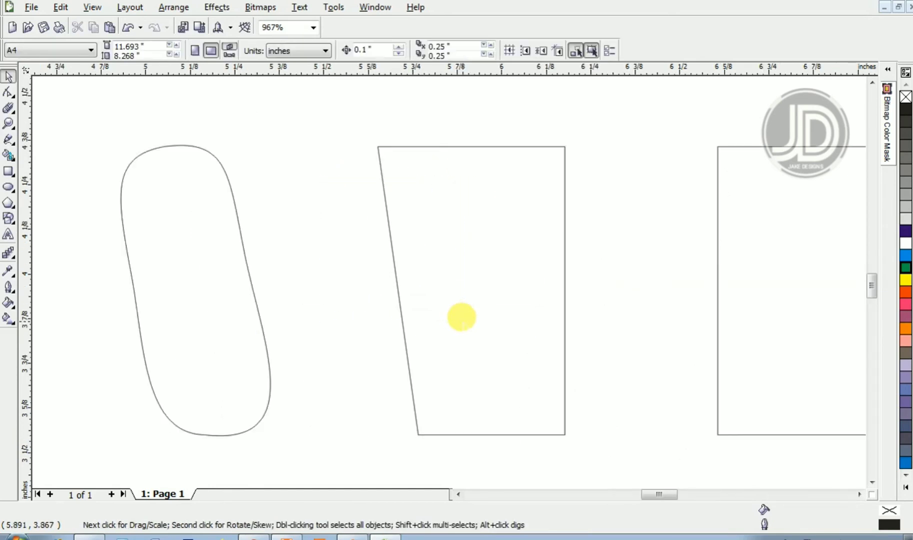
key(F10)
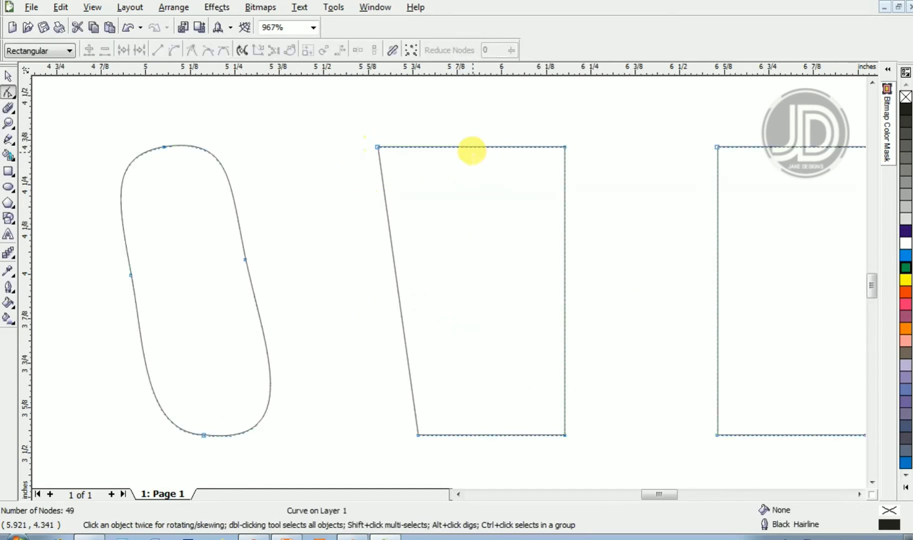
double_click(469, 147)
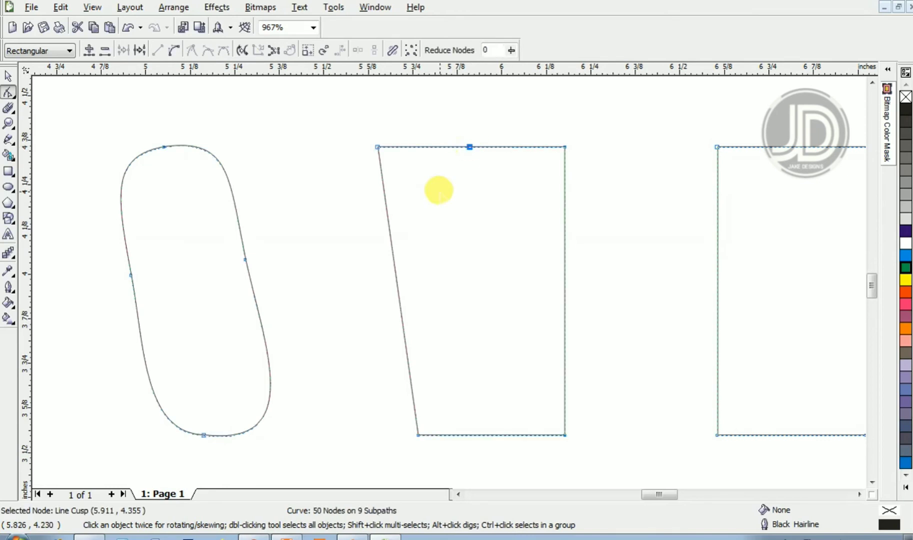
double_click(394, 276)
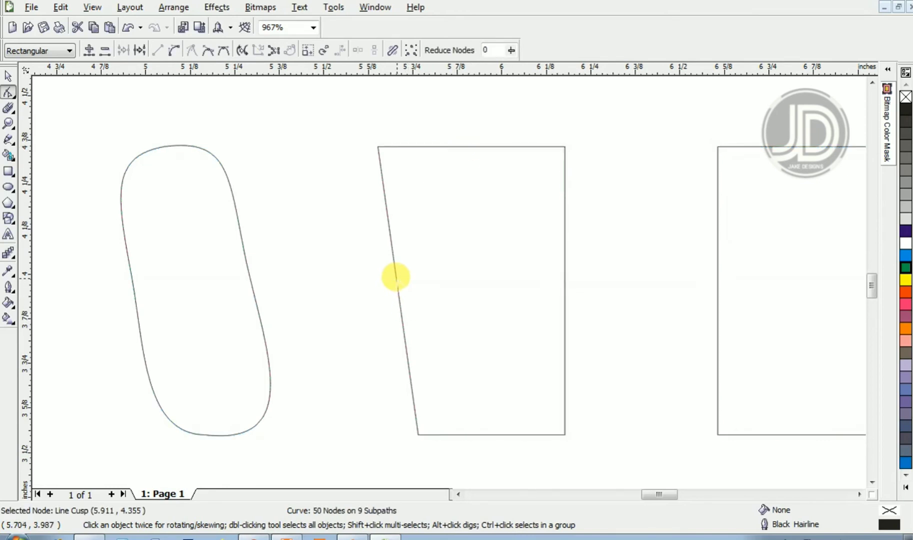
double_click(498, 434)
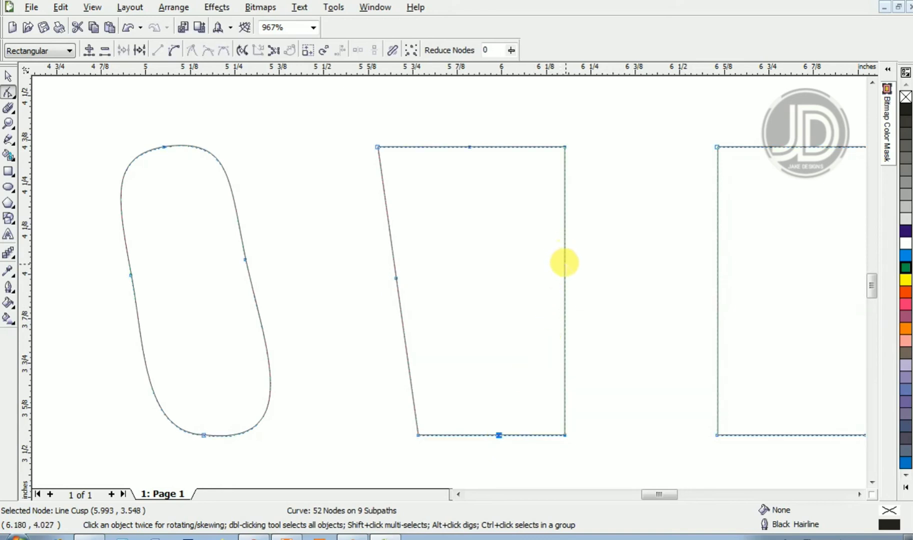
click(564, 263)
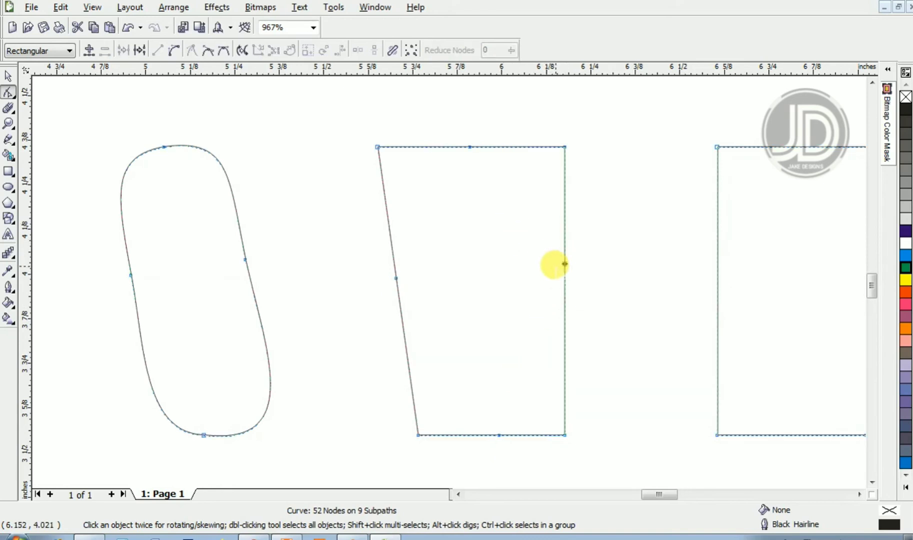
double_click(563, 260)
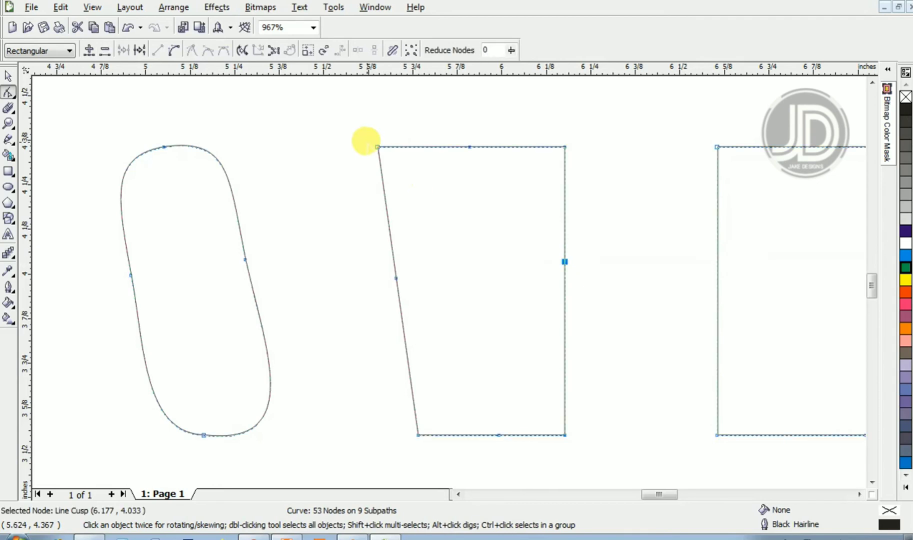
drag(352, 116, 581, 452)
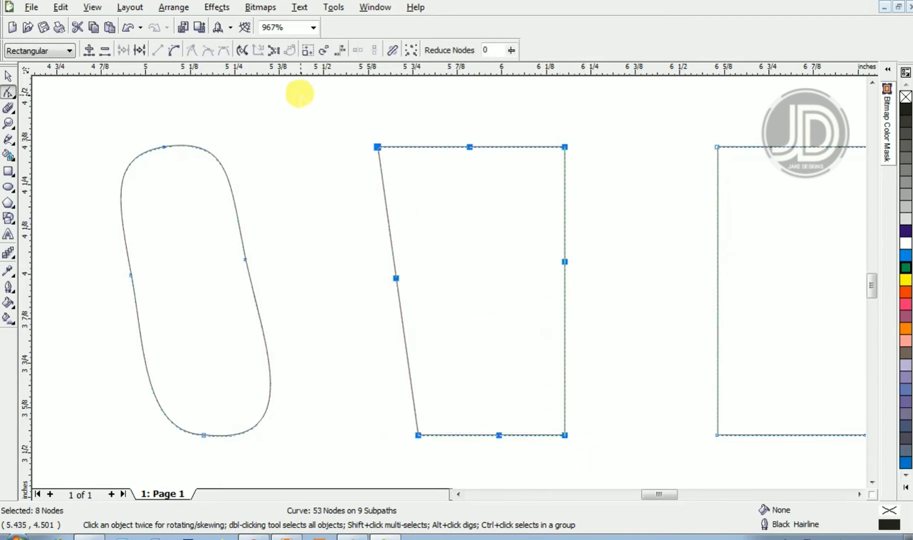
click(174, 49)
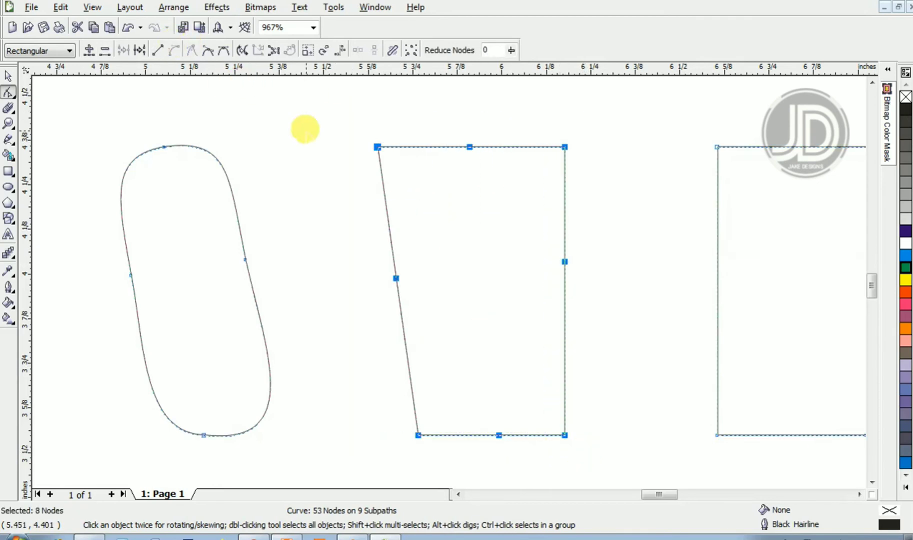
- Delete the second window's four corner nodes to round all its corners
click(334, 152)
drag(352, 115, 399, 190)
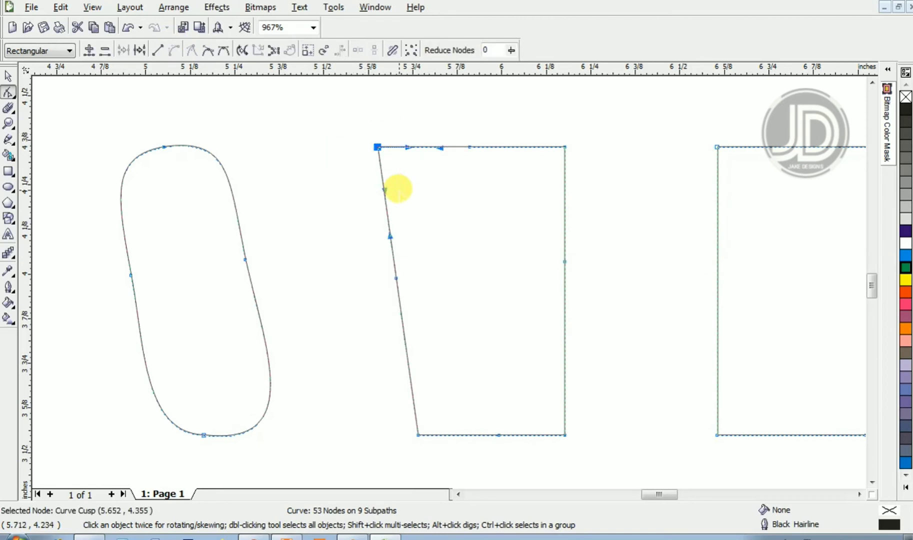
key(Delete)
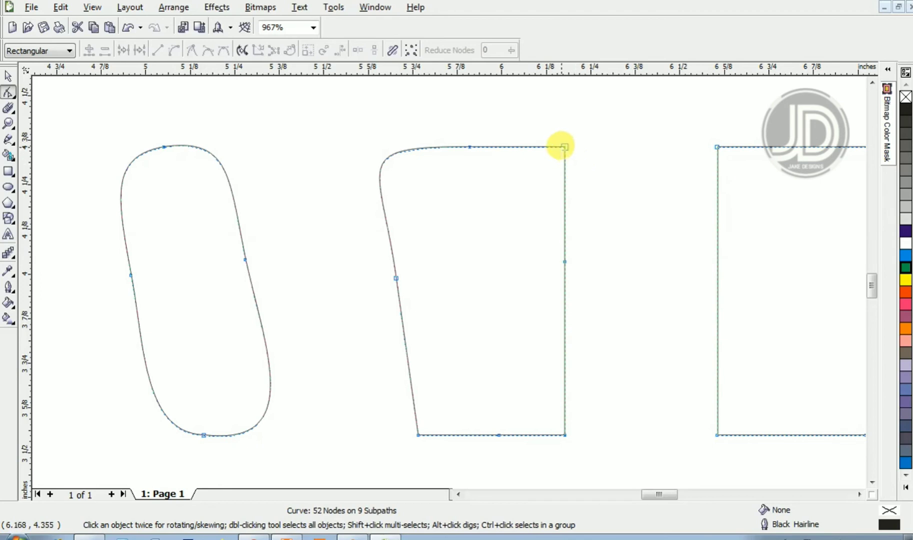
drag(546, 120, 581, 174)
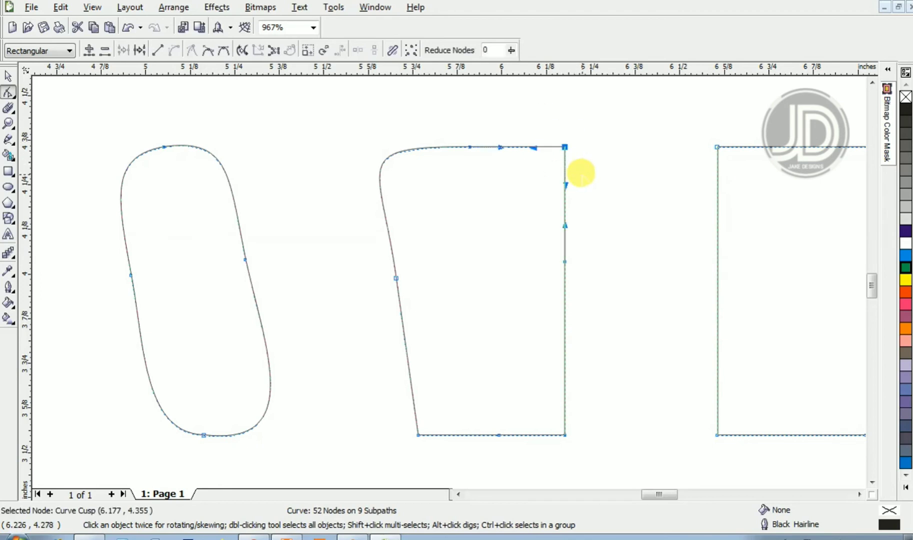
key(Delete)
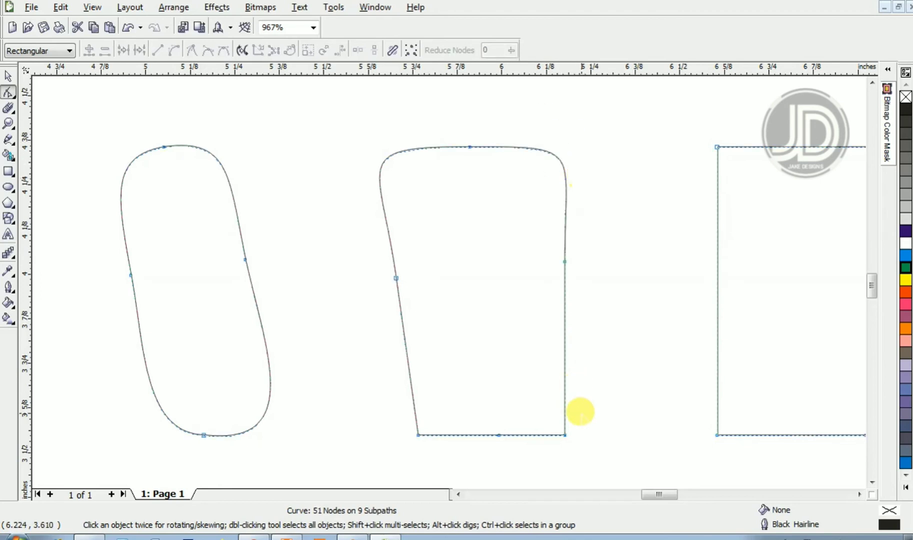
drag(573, 435, 551, 412)
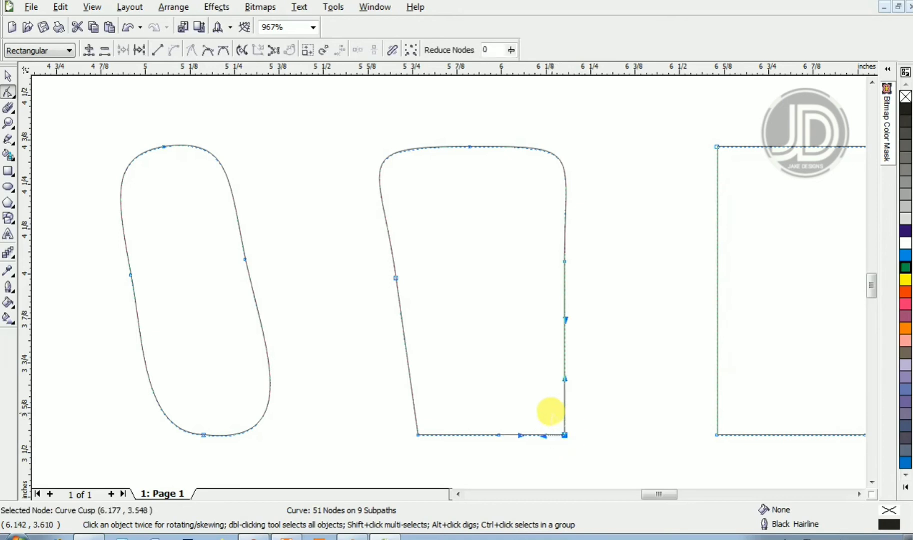
key(Delete)
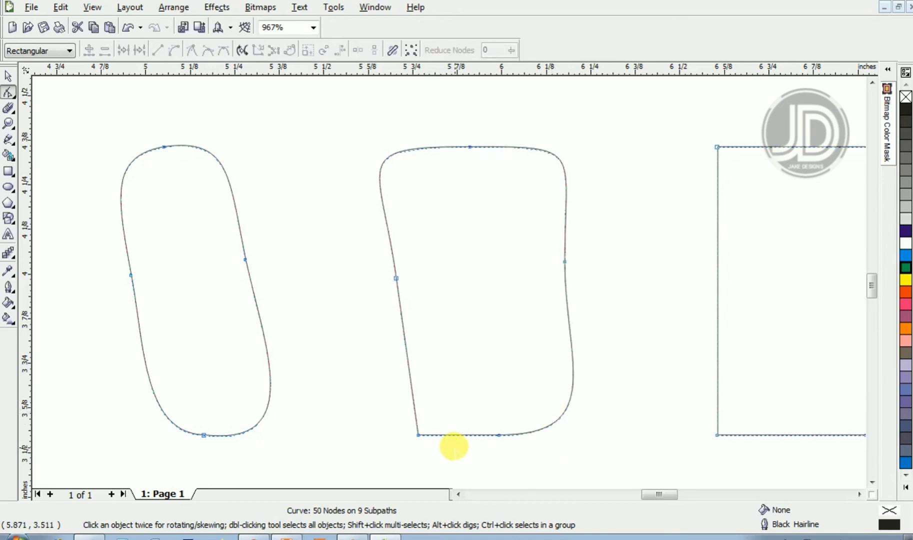
drag(453, 447, 394, 389)
key(Delete)
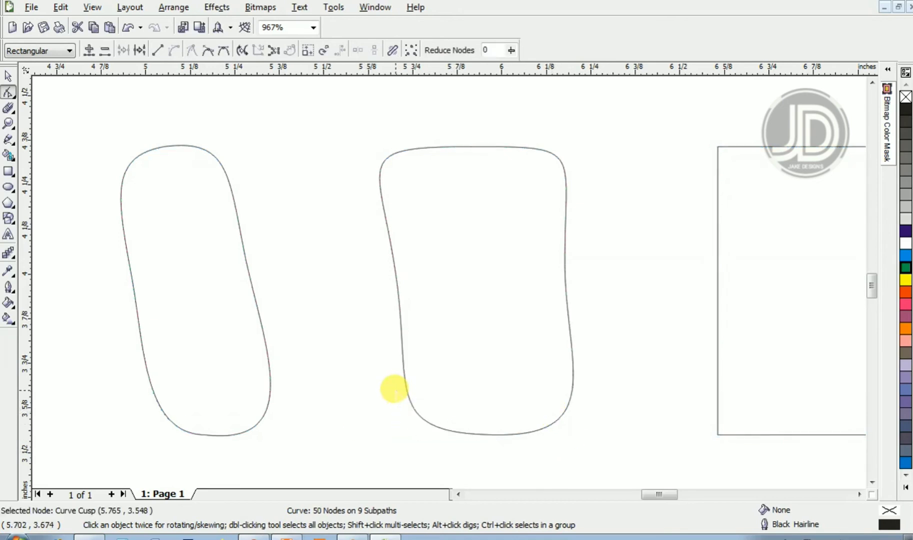
- Adjust both control handles of the second window's top middle node to smooth its outline
click(395, 278)
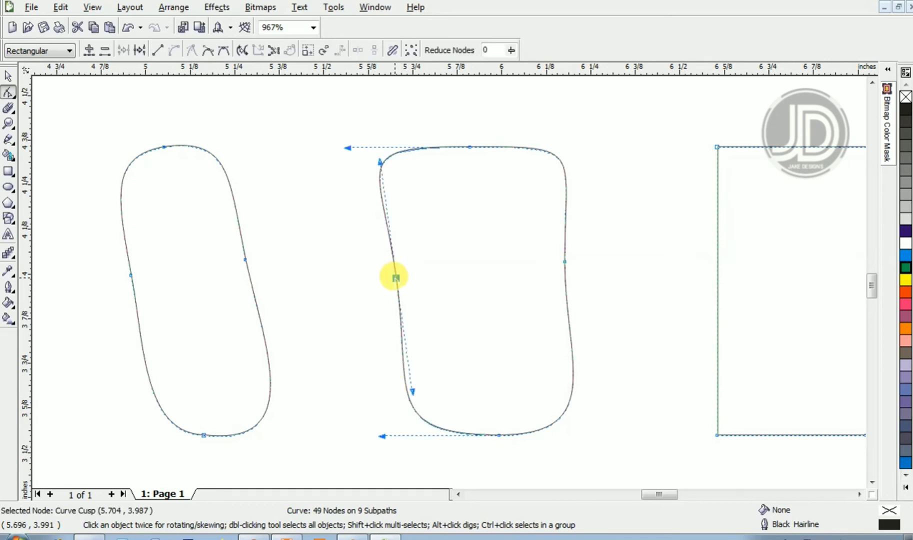
drag(349, 148, 393, 144)
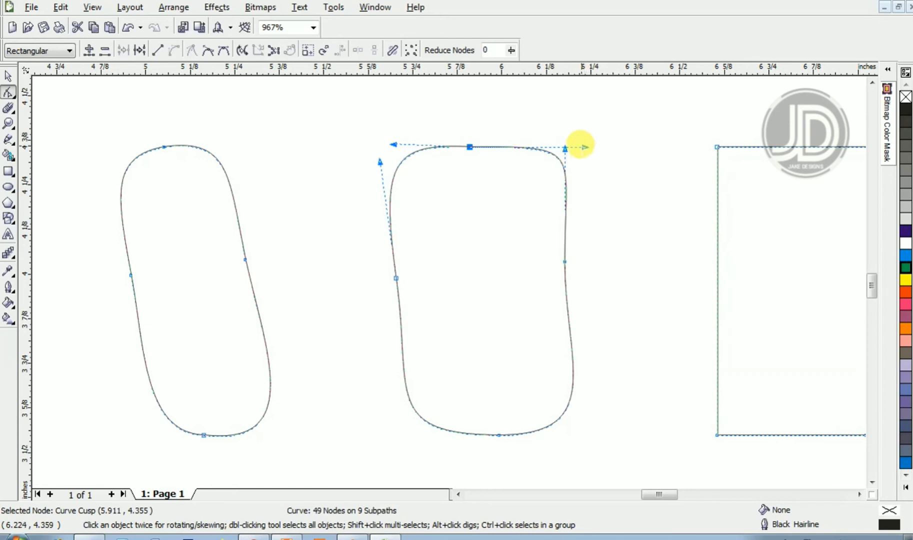
drag(583, 147, 539, 144)
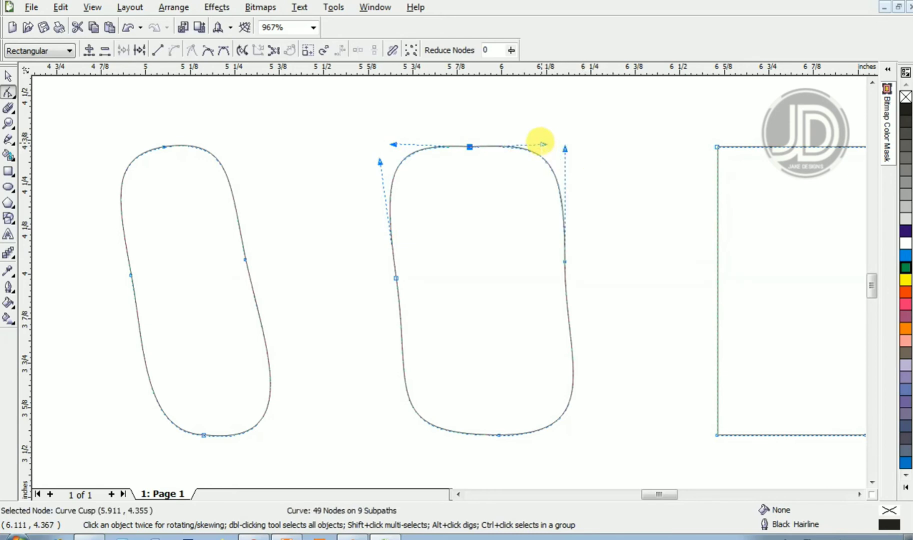
- Add a node at the middle of each side of the third window and convert all its segments to curves
key(z)
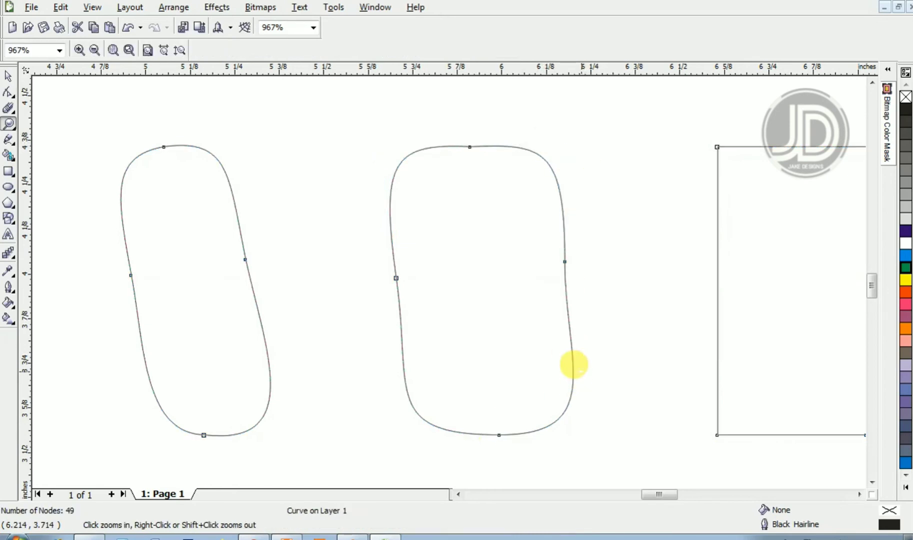
right_click(573, 369)
key(space)
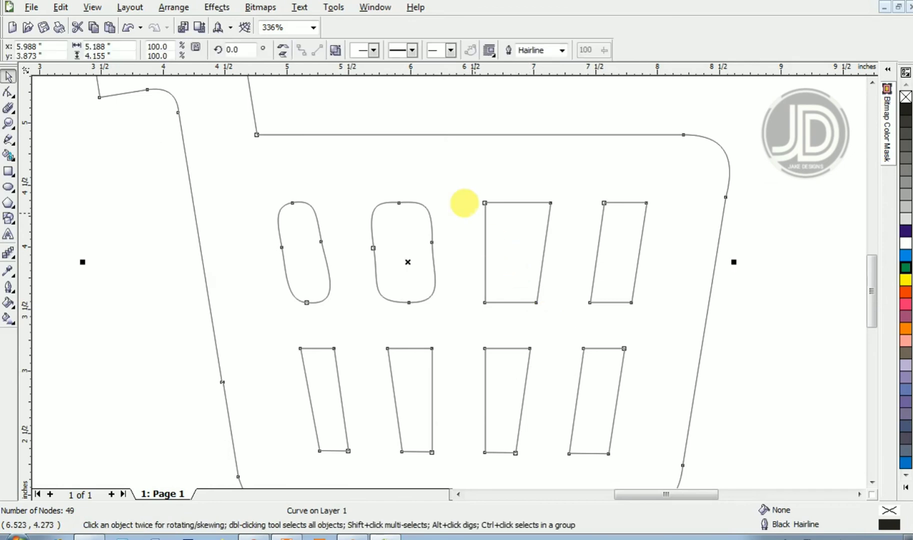
key(z)
drag(468, 174, 575, 337)
key(F10)
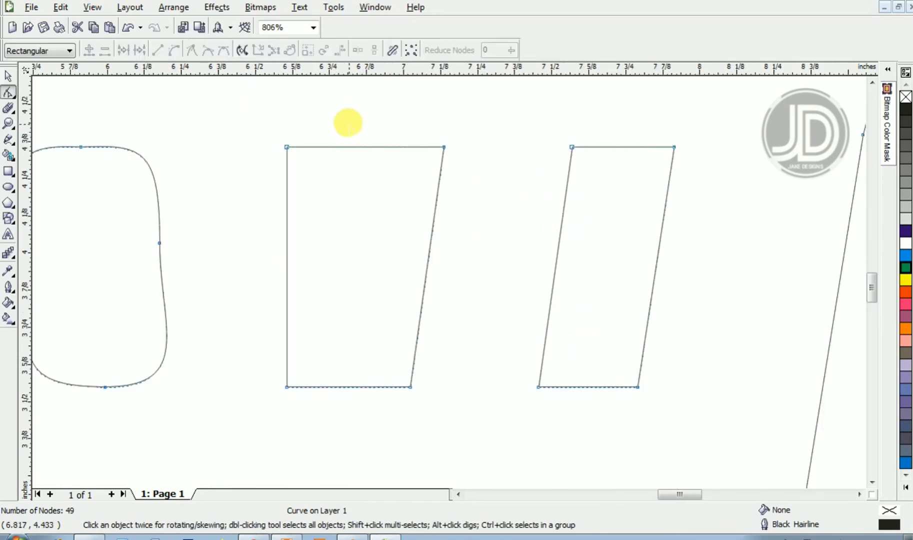
double_click(360, 147)
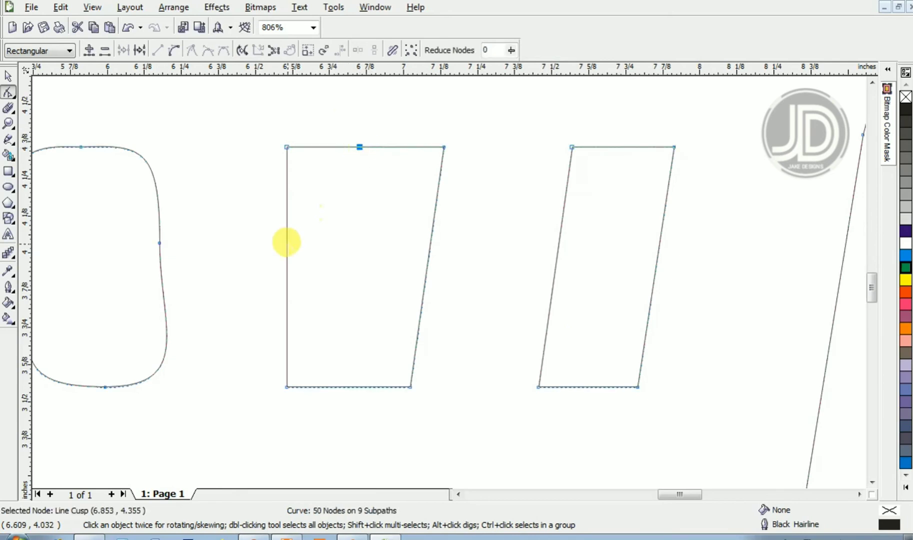
double_click(286, 248)
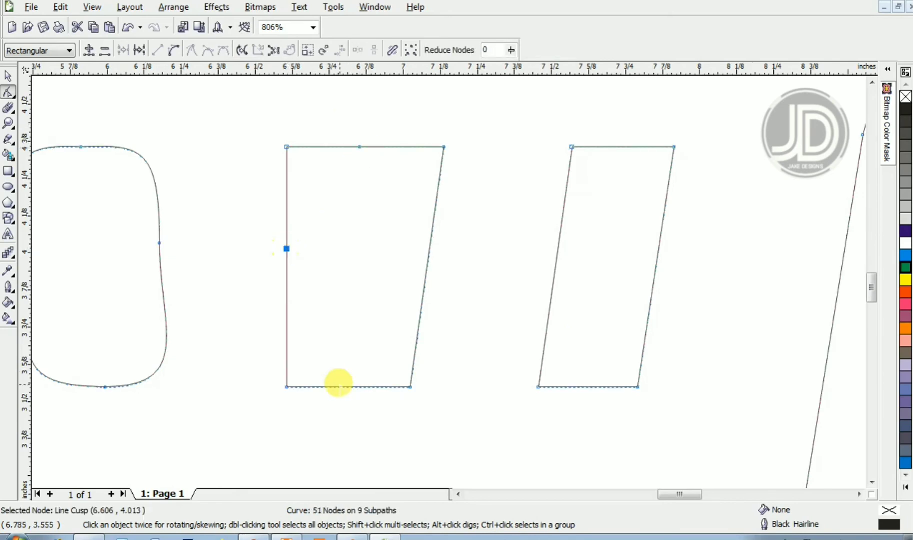
double_click(344, 386)
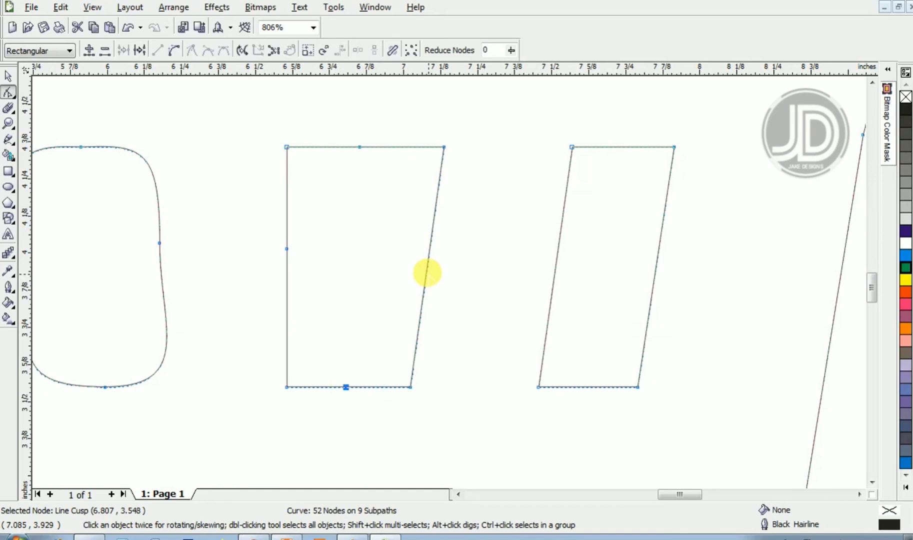
click(425, 258)
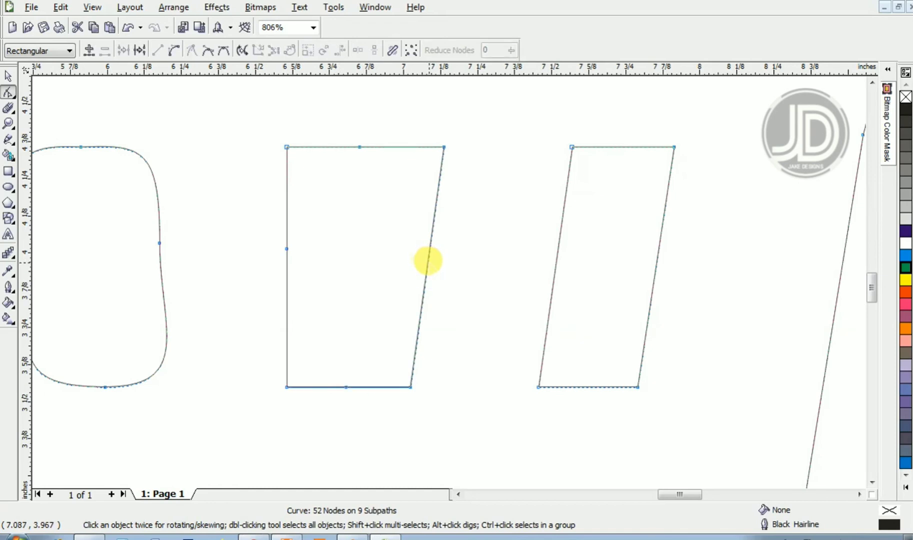
double_click(428, 260)
drag(383, 234, 438, 387)
drag(238, 107, 445, 414)
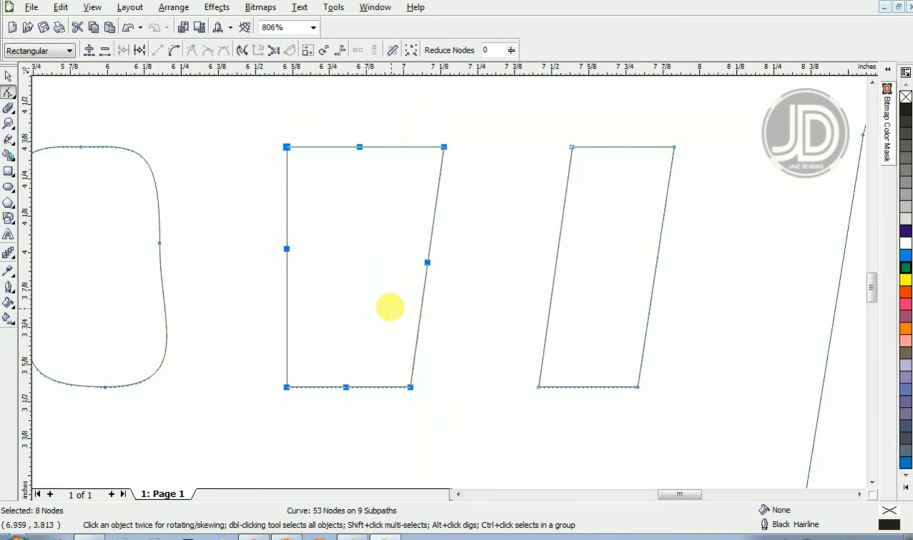
click(174, 50)
- Delete the third window's four corner nodes to round all its corners
drag(265, 130, 302, 170)
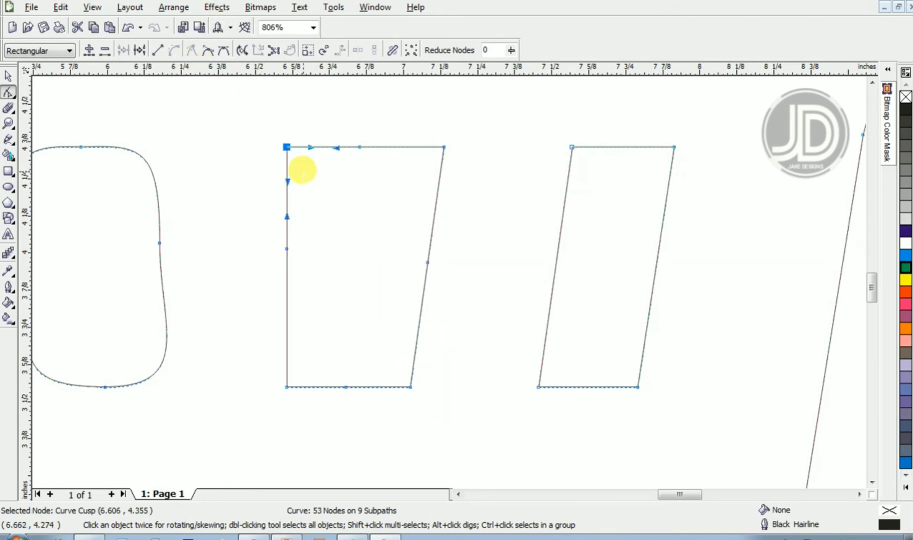
key(Delete)
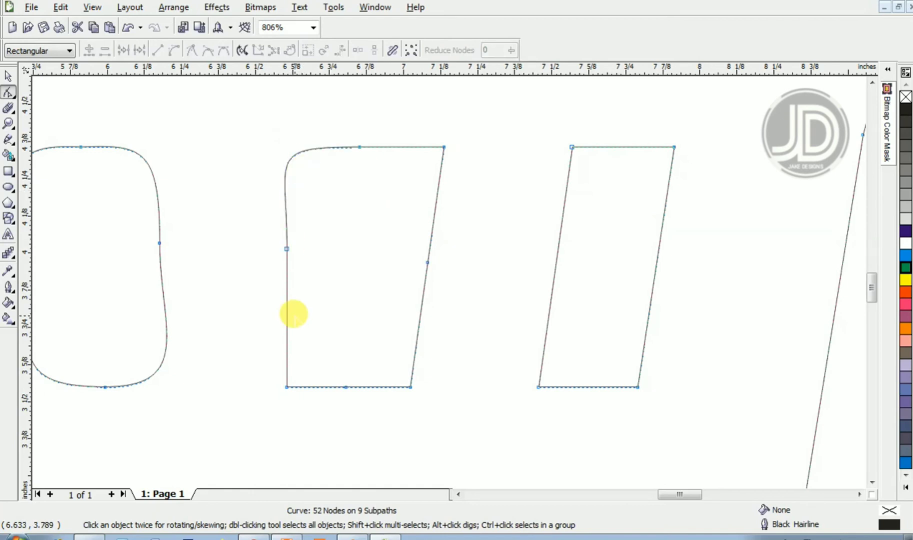
drag(274, 341, 297, 407)
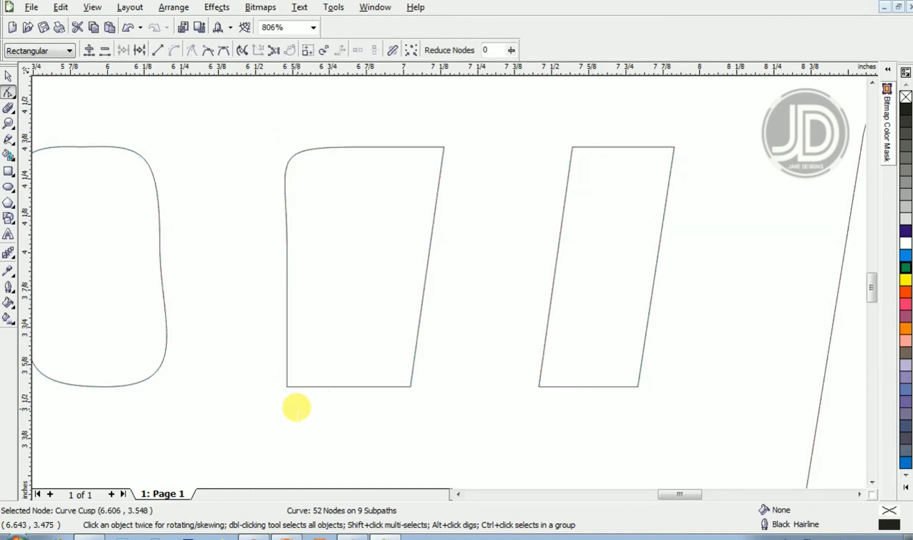
key(Delete)
drag(449, 444, 449, 444)
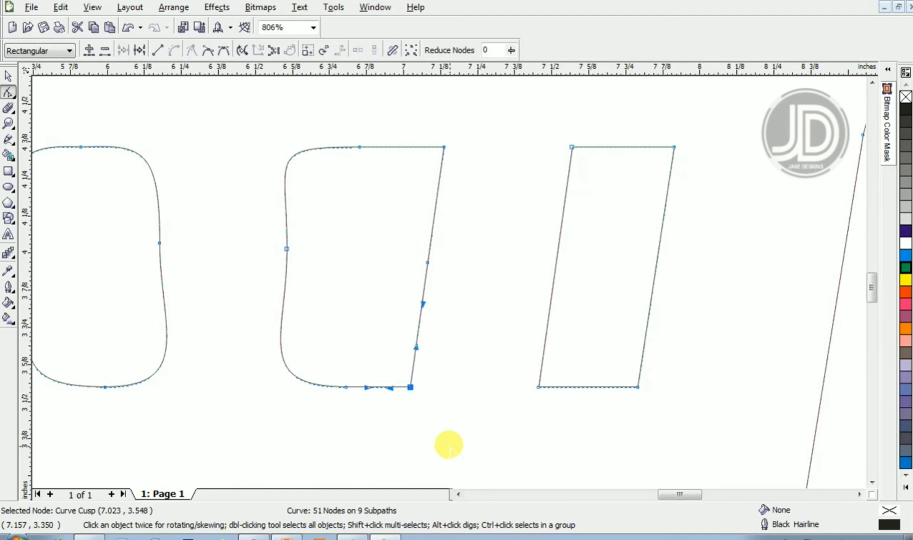
key(Delete)
drag(393, 118, 470, 187)
key(Delete)
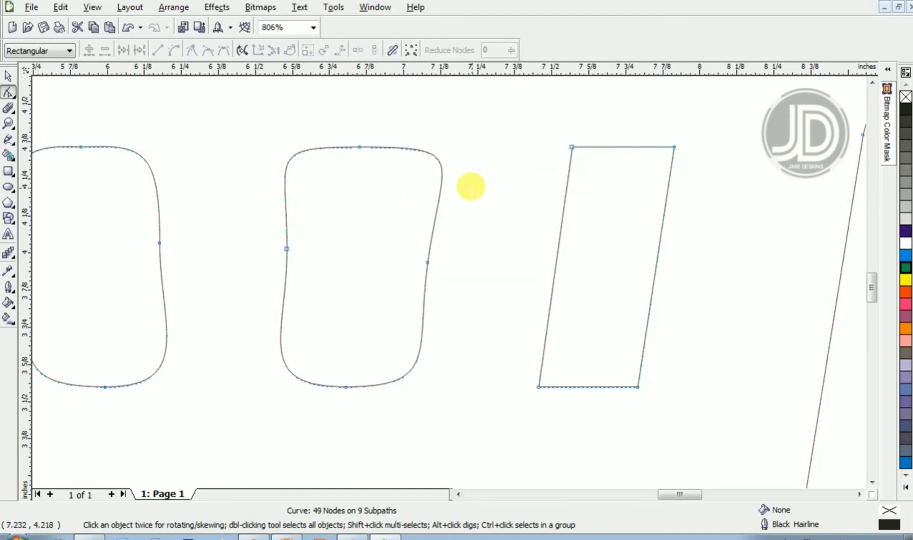
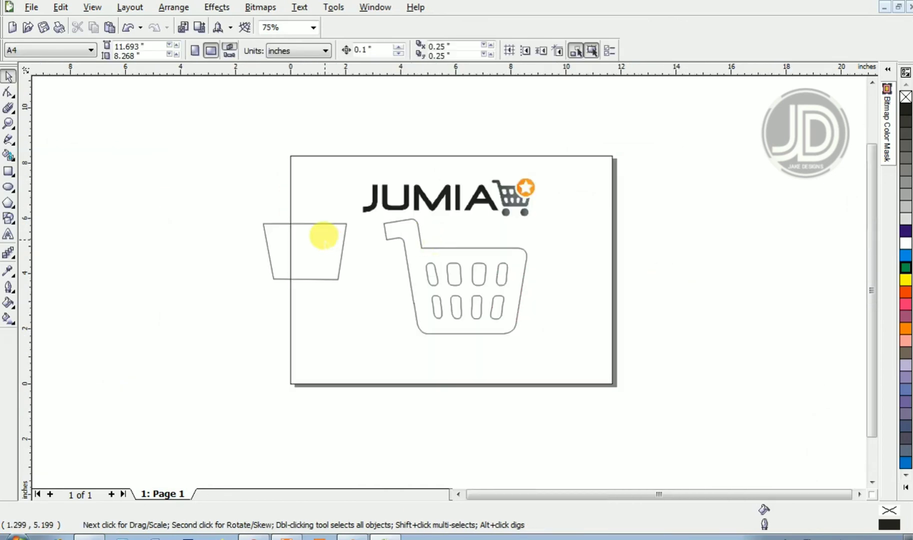
- Delete the leftover trapezoid shape lying to the left of the cart
click(310, 233)
key(Delete)
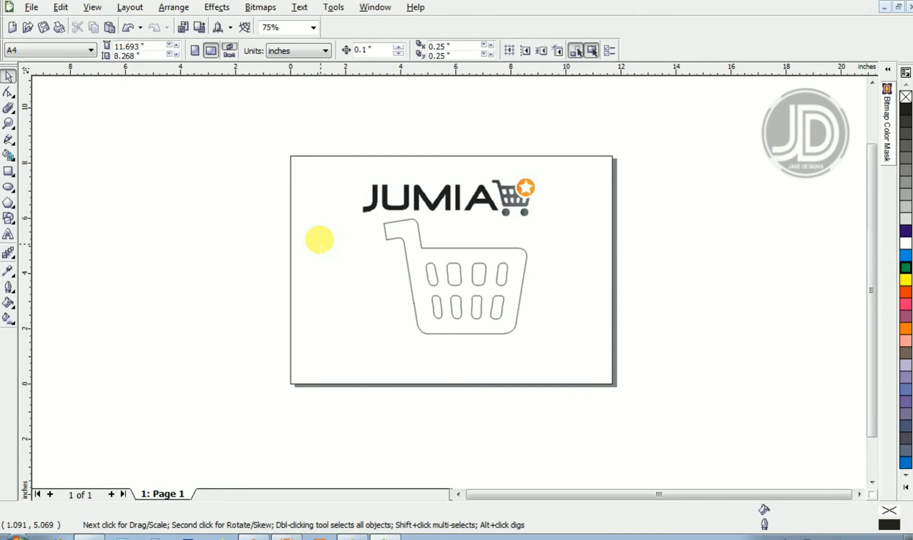
click(498, 247)
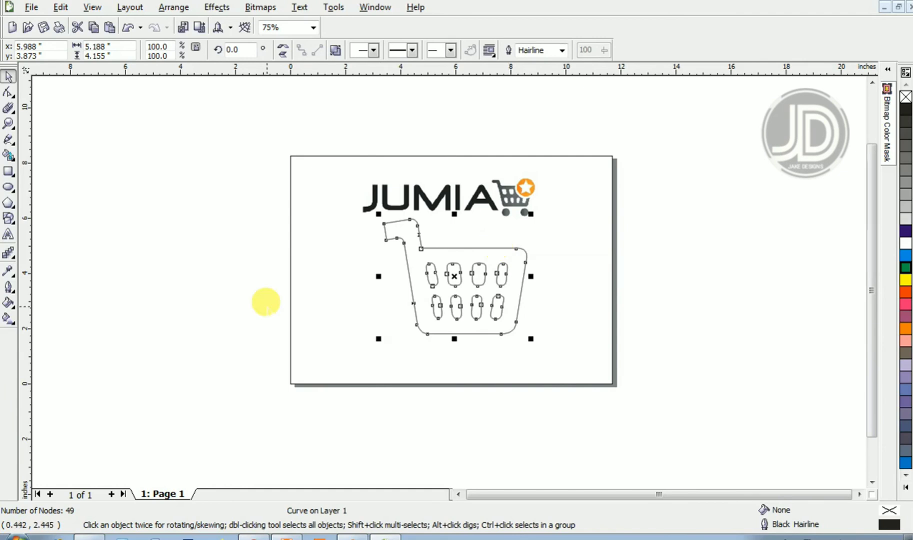
click(177, 262)
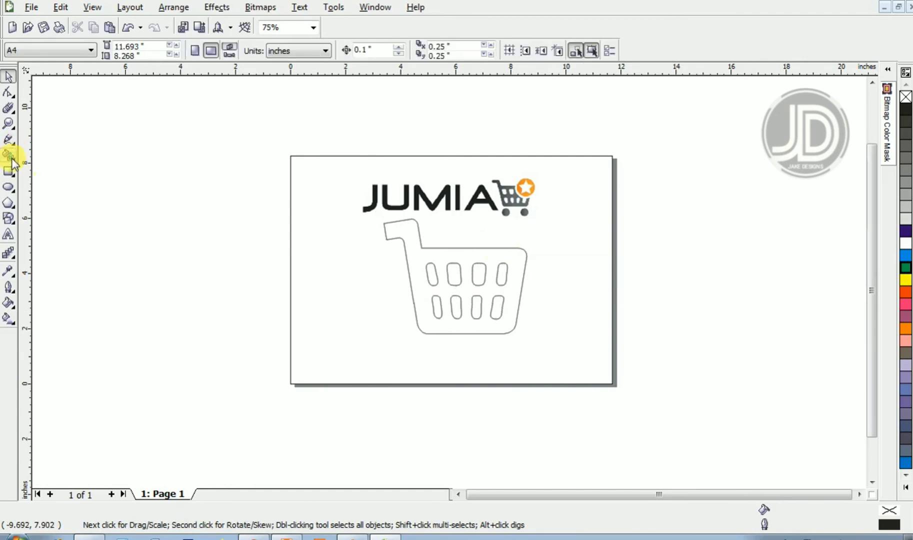
- Draw two wheel circles beneath the cart and a small circle beside it with the Ellipse tool
click(9, 187)
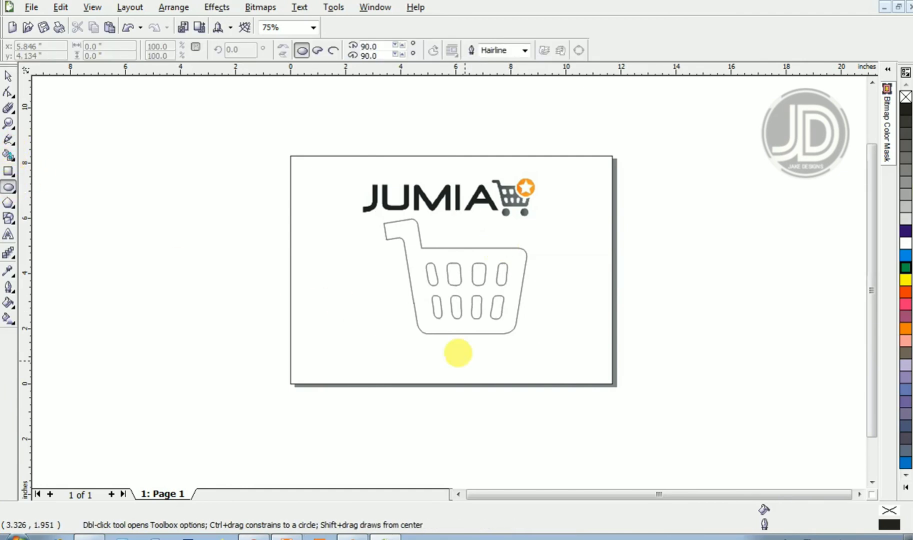
drag(418, 347, 559, 275)
key(space)
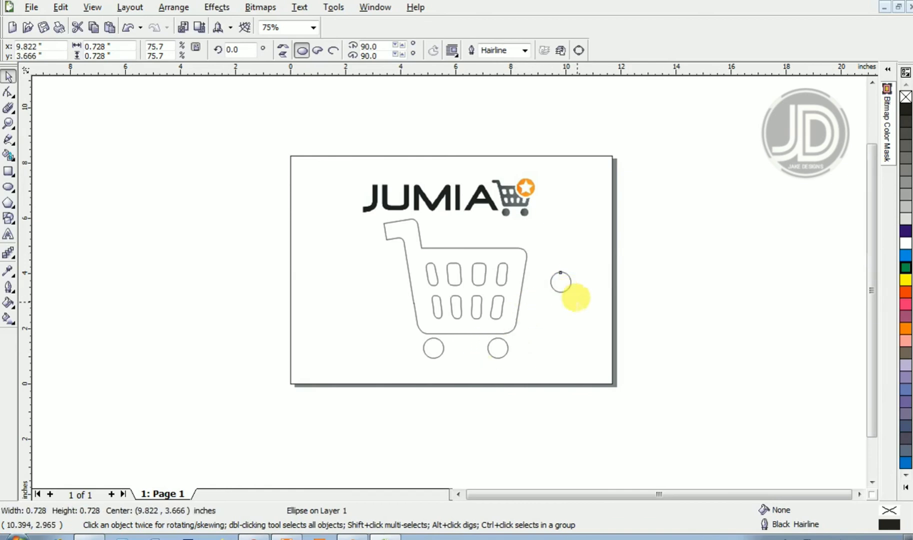
- Enlarge the small circle beside the cart to about 2.29 inches in diameter
click(589, 294)
click(560, 272)
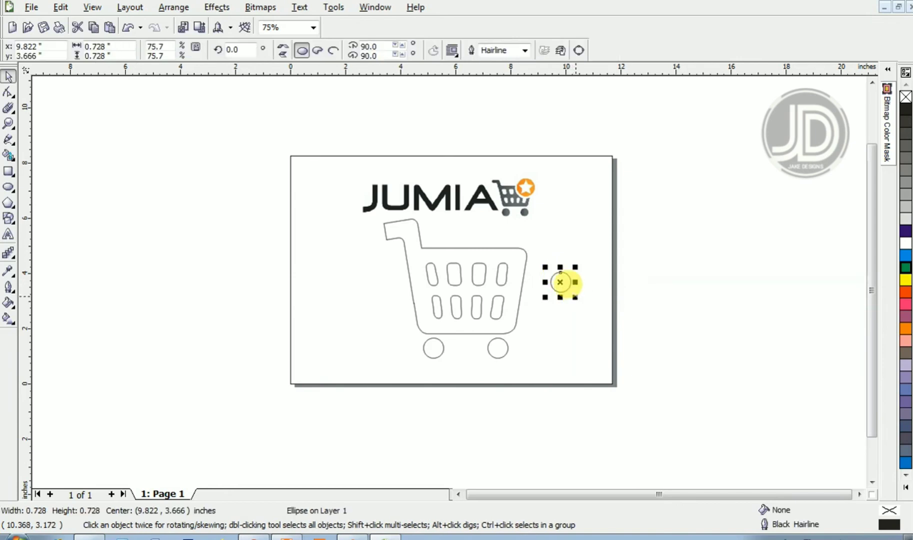
drag(566, 284, 617, 343)
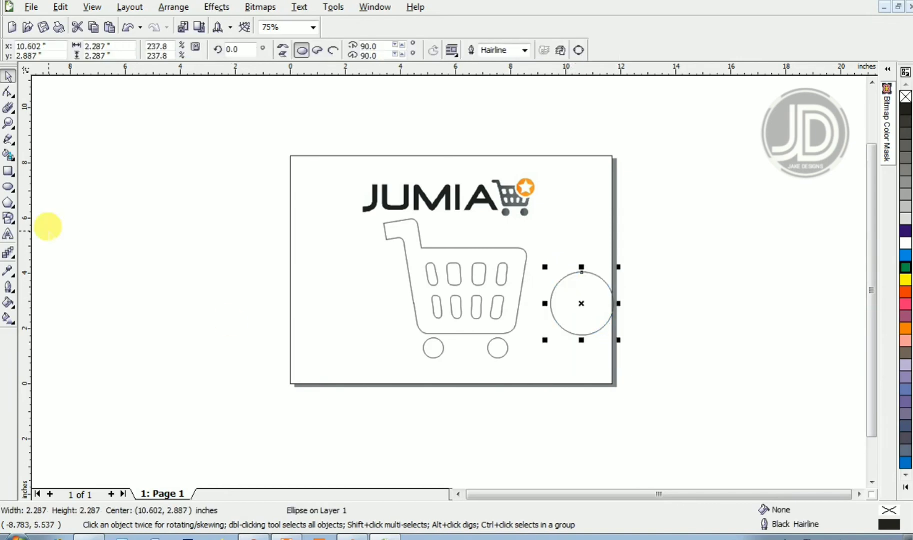
- Draw a five-sided polygon about 4.2 by 4.0 inches above the page's left edge
click(7, 204)
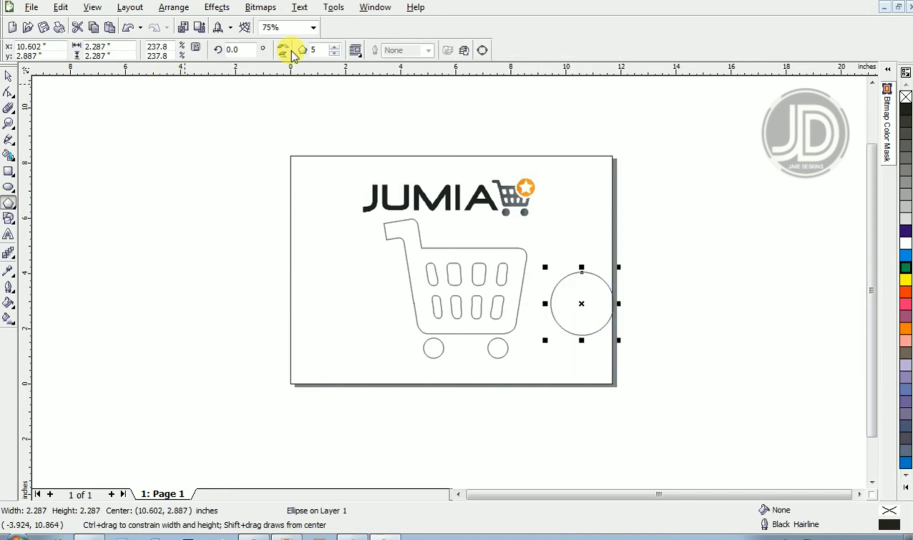
drag(214, 139, 320, 260)
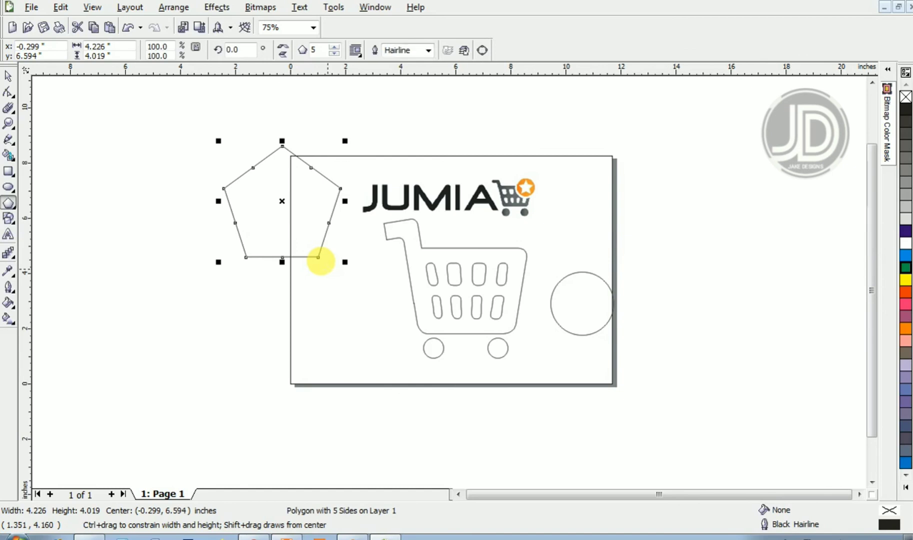
key(space)
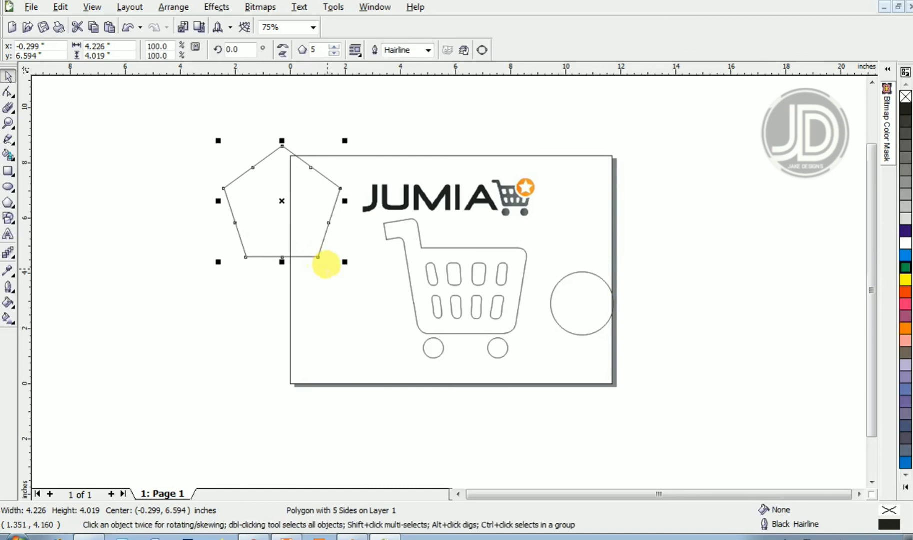
- Pull the pentagon's side midpoint node inward to turn the polygon into a five-pointed star
click(8, 94)
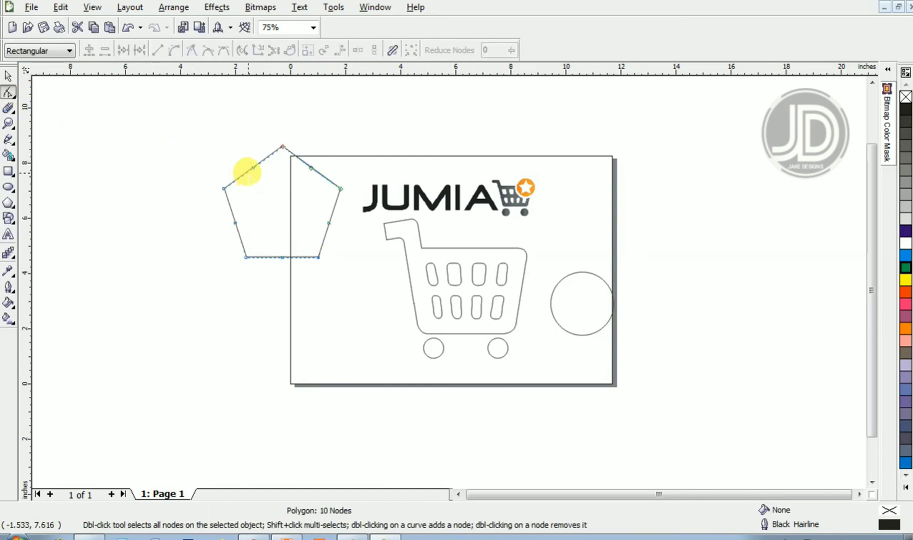
drag(253, 168, 576, 290)
key(space)
key(F2)
drag(510, 210, 690, 398)
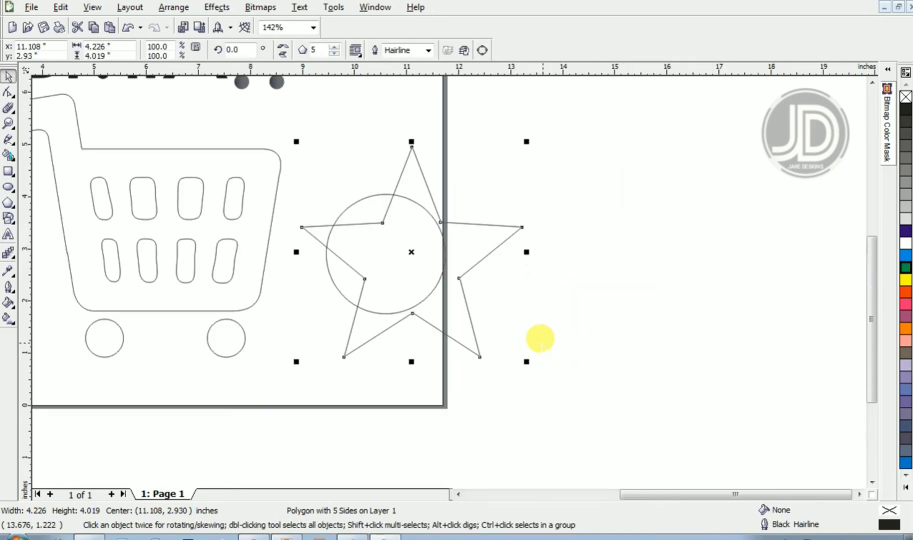
- Scale the star down to about 1.8 inches wide and center-align it with the large circle
drag(526, 361, 402, 235)
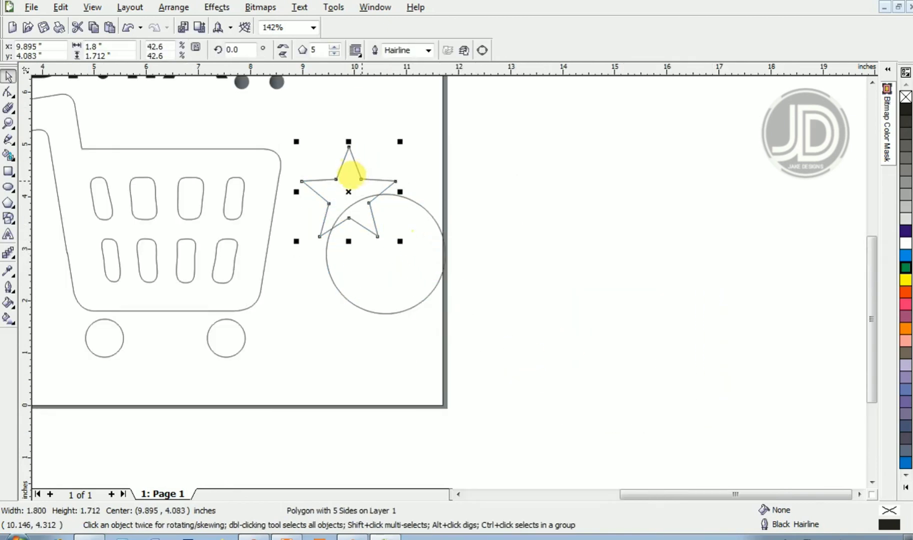
drag(350, 175, 387, 234)
drag(535, 202, 302, 231)
drag(511, 368, 309, 172)
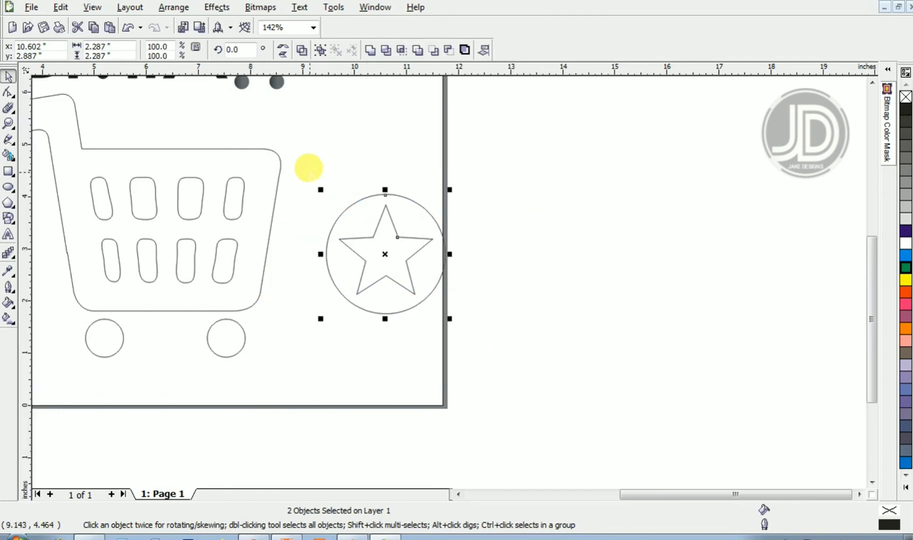
key(c)
click(517, 230)
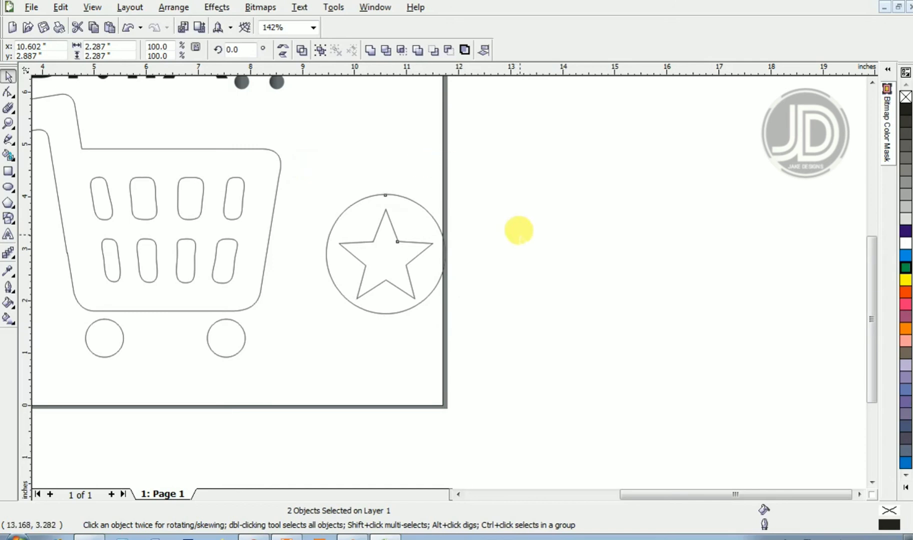
- Apply a linear fountain fill horizontally across the large circle
drag(374, 269, 376, 262)
key(F3)
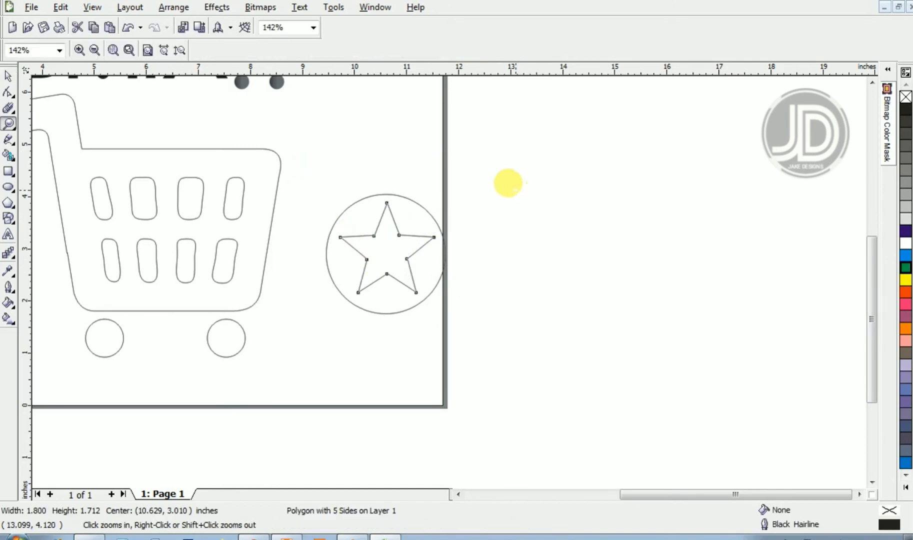
click(676, 246)
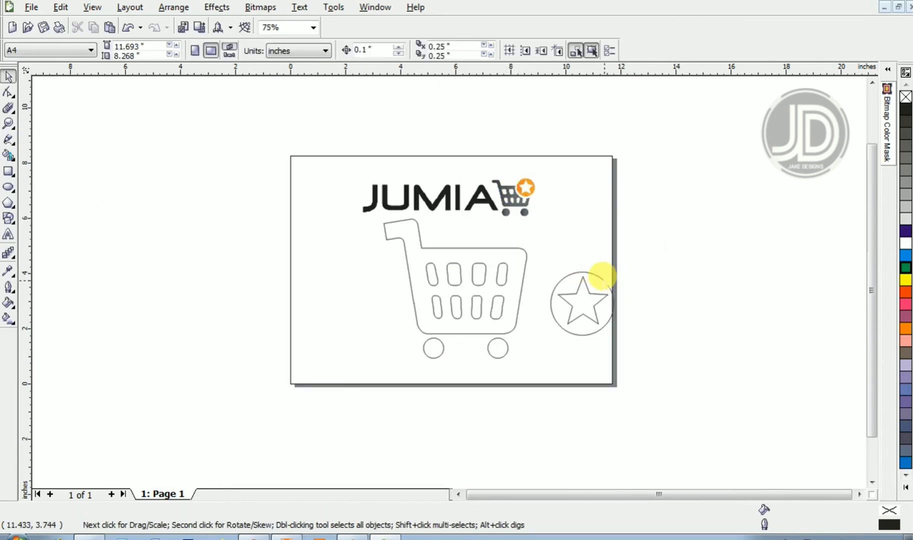
click(582, 272)
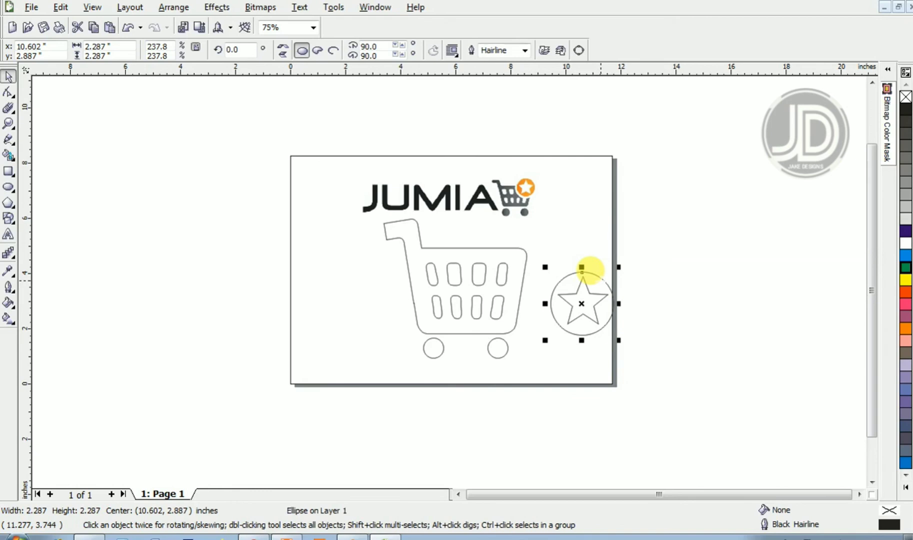
key(z)
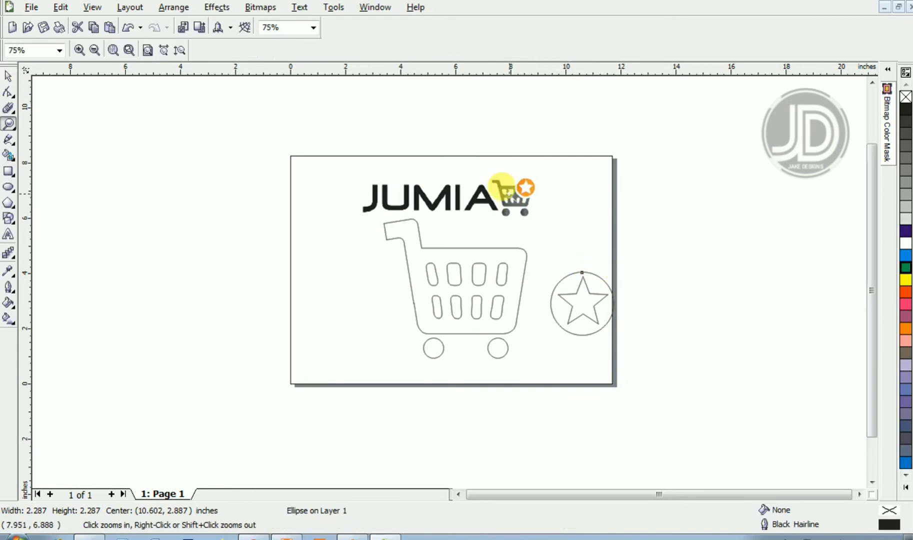
drag(498, 161, 627, 356)
key(space)
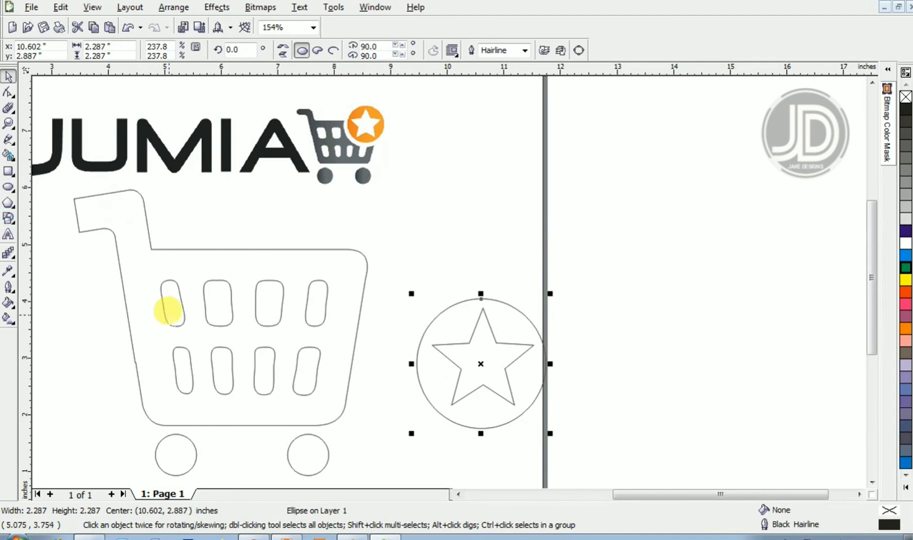
key(g)
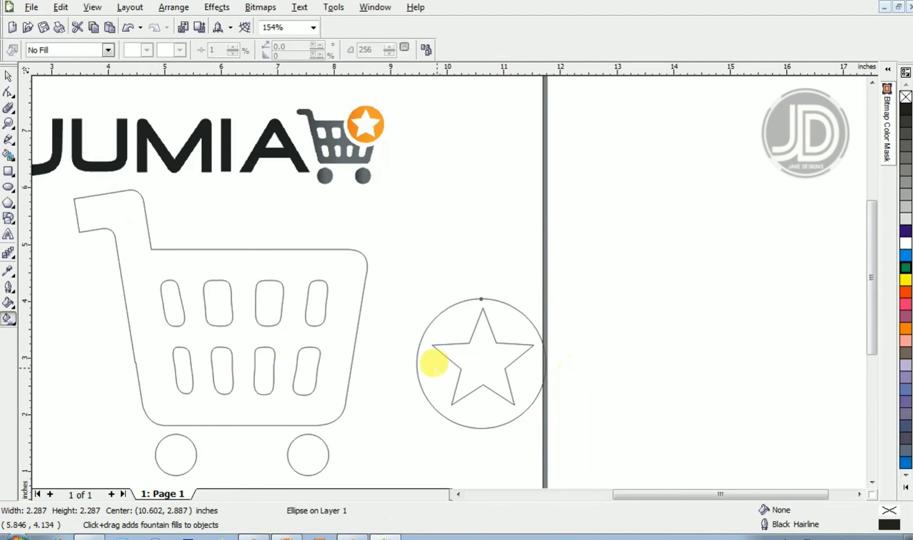
drag(422, 356, 563, 358)
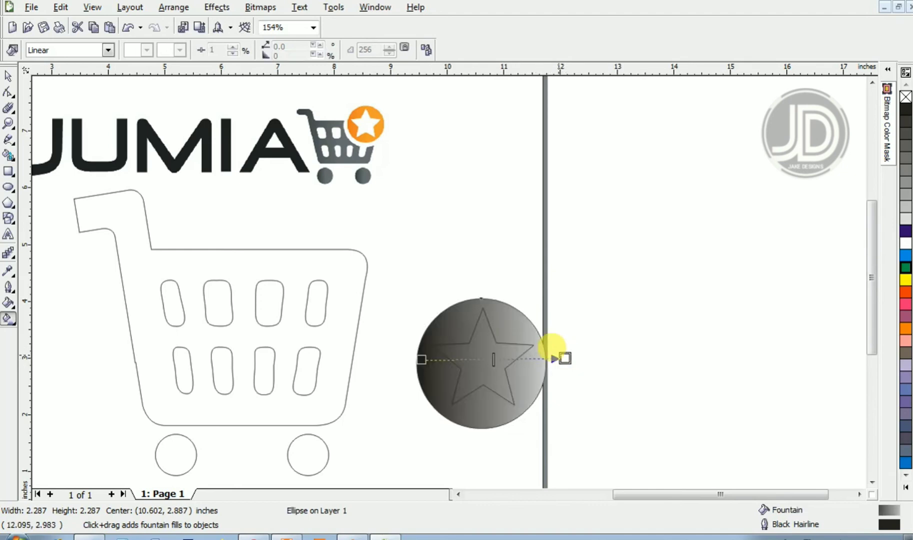
- Set the circle's gradient start color to orange and its end color to yellow
click(147, 49)
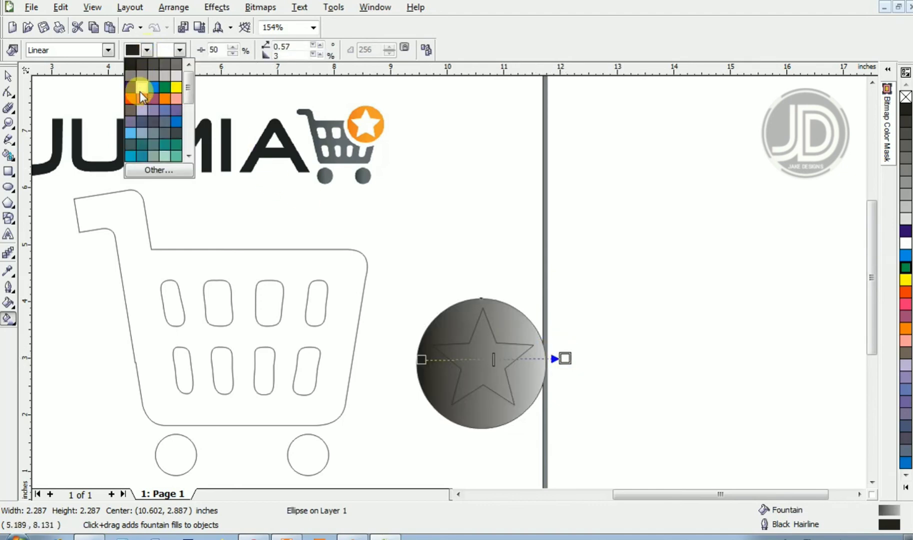
click(165, 98)
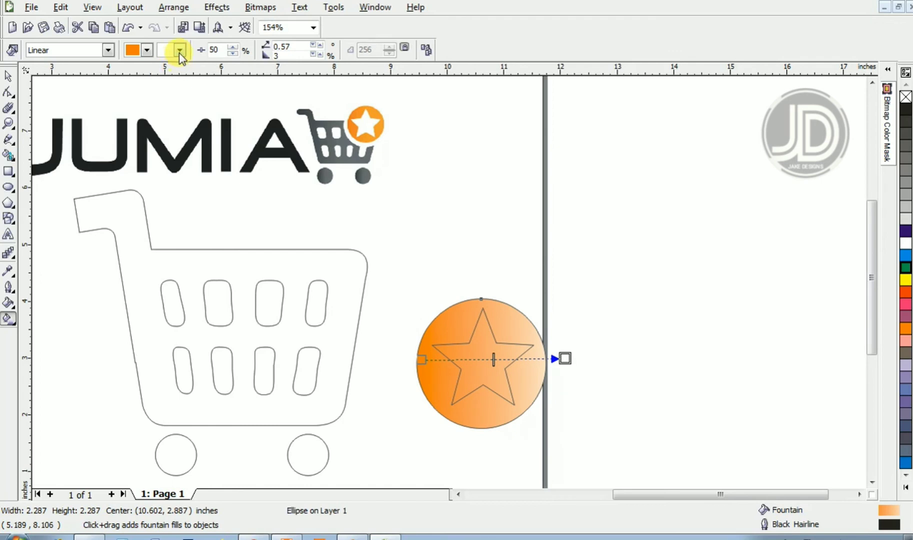
click(179, 50)
click(207, 64)
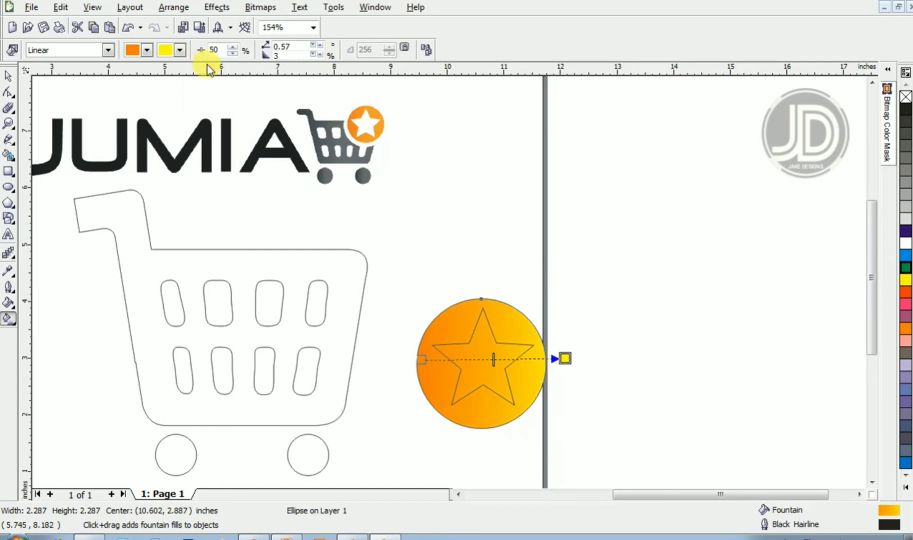
key(space)
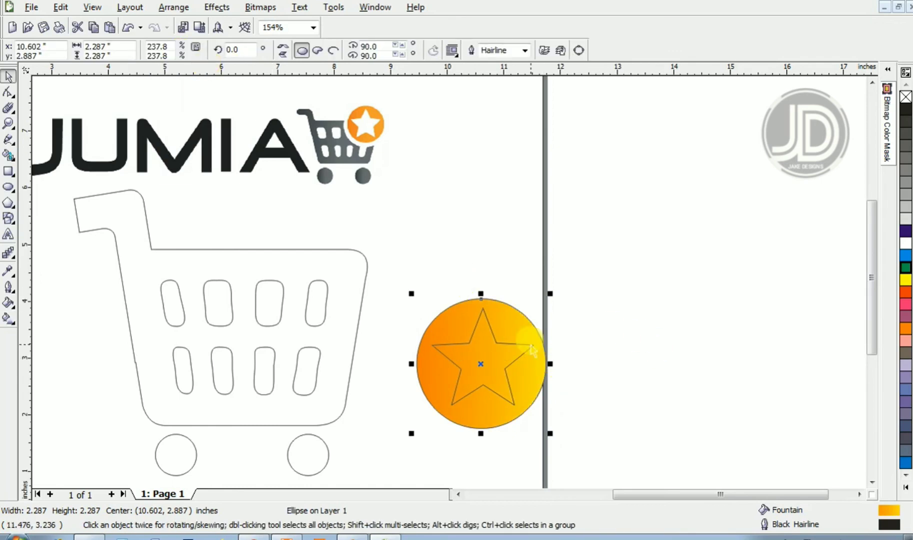
- Fill the star with white
click(502, 342)
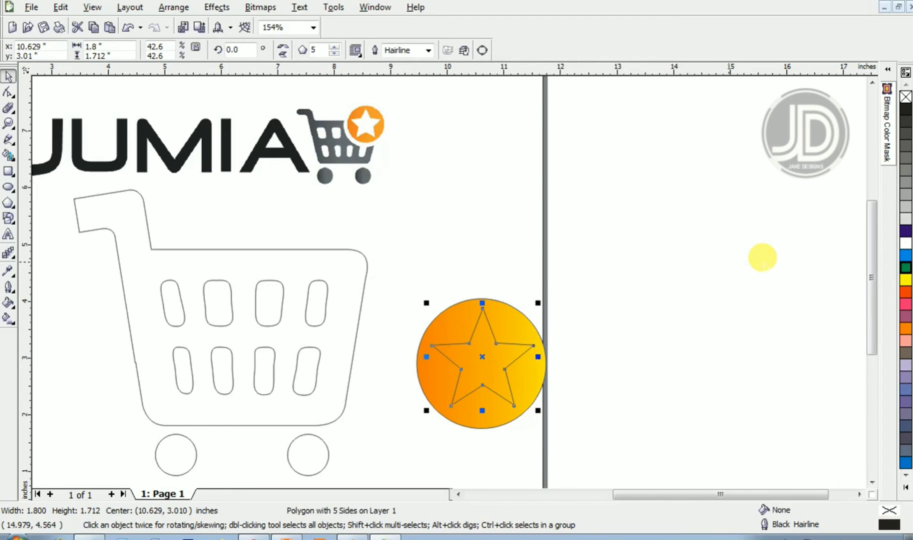
click(904, 244)
- Select the circle and star together and remove their outlines
drag(669, 274, 395, 446)
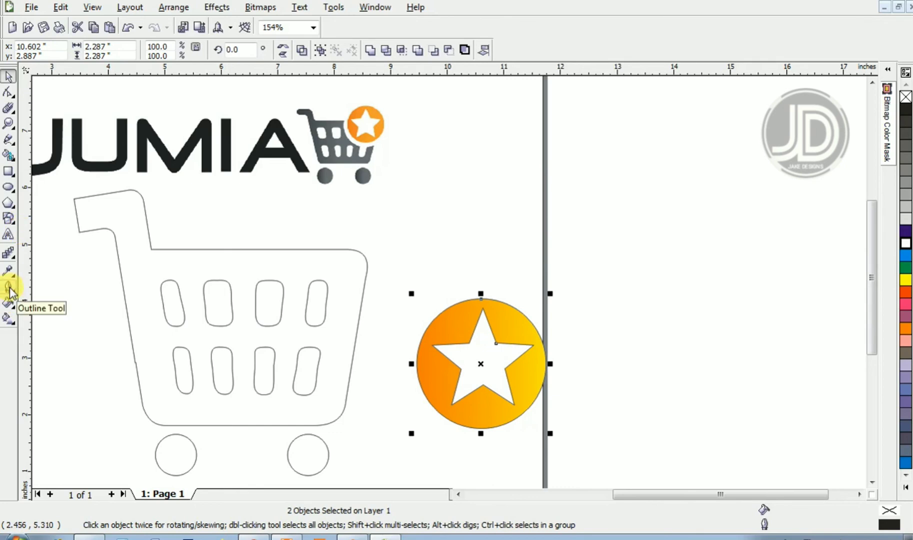
click(501, 248)
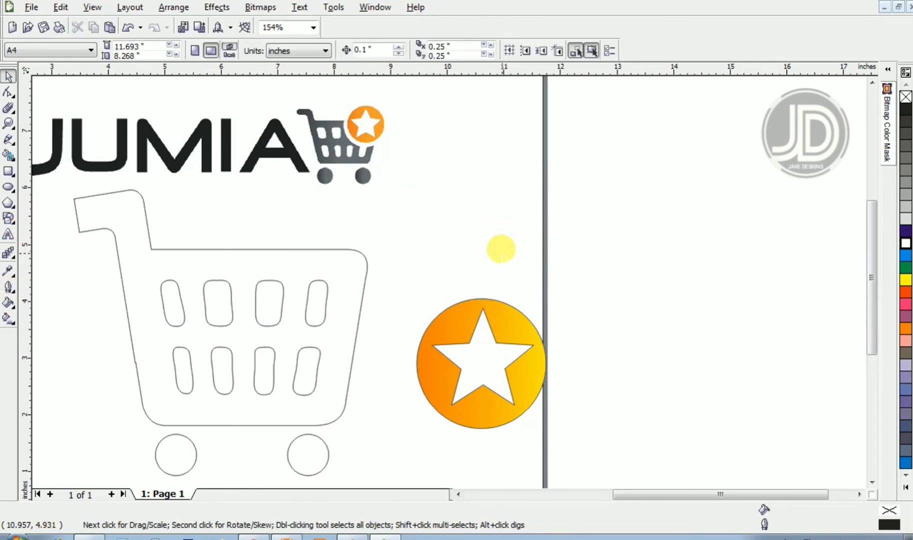
click(517, 331)
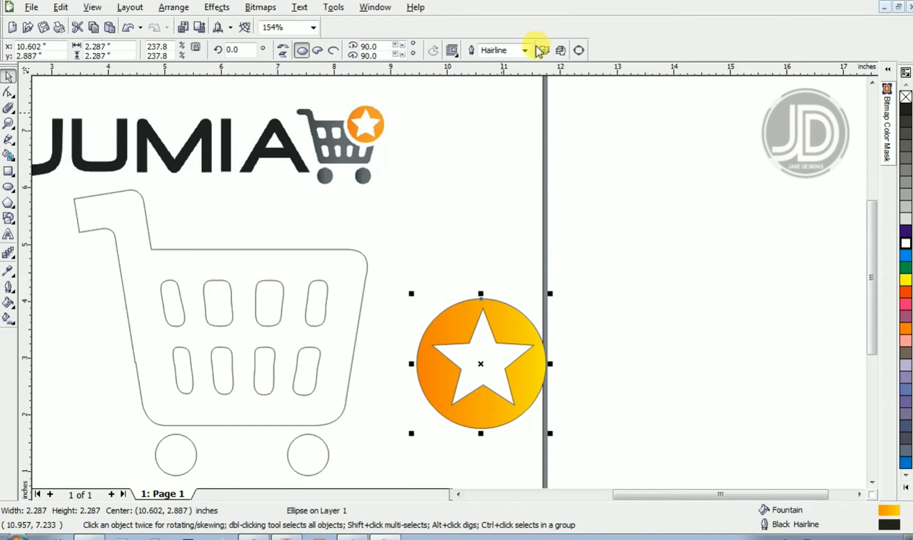
drag(411, 232, 572, 454)
click(11, 288)
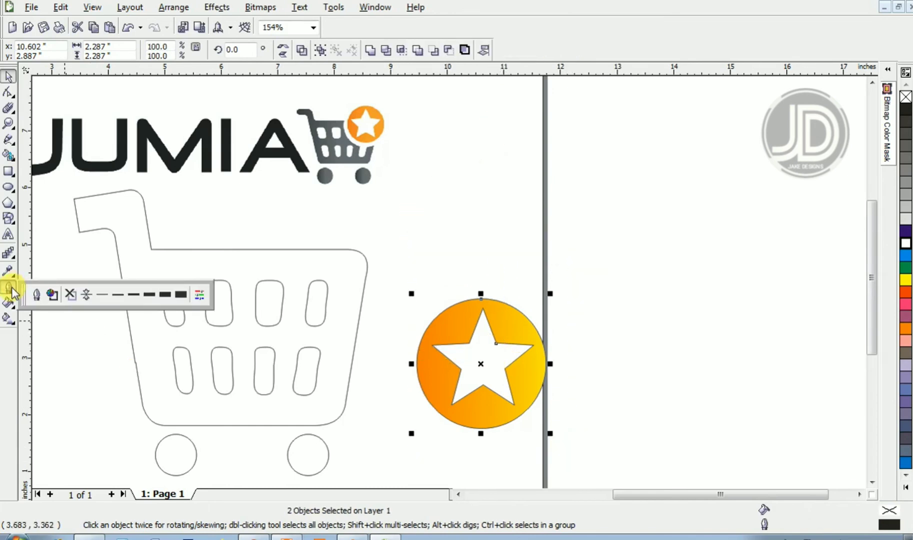
click(71, 294)
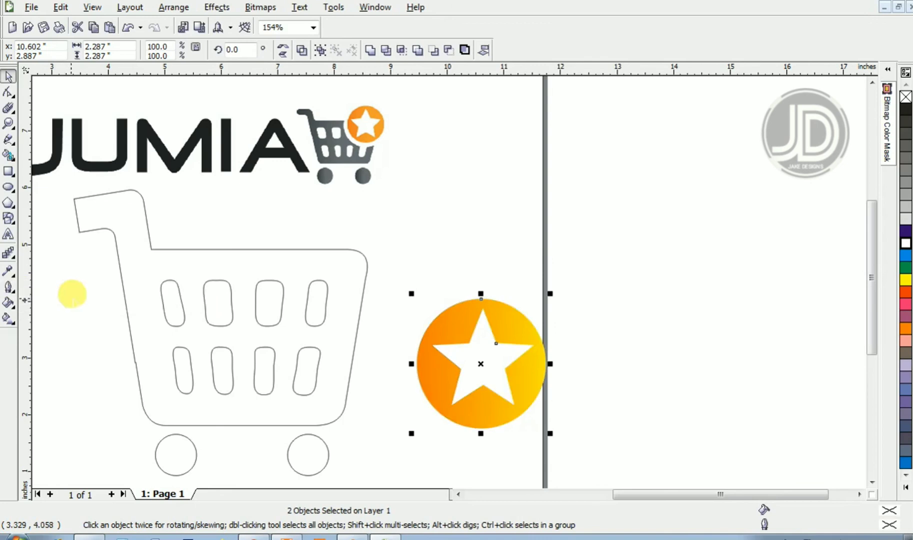
- Apply a linear fountain fill horizontally across the cart body
click(283, 250)
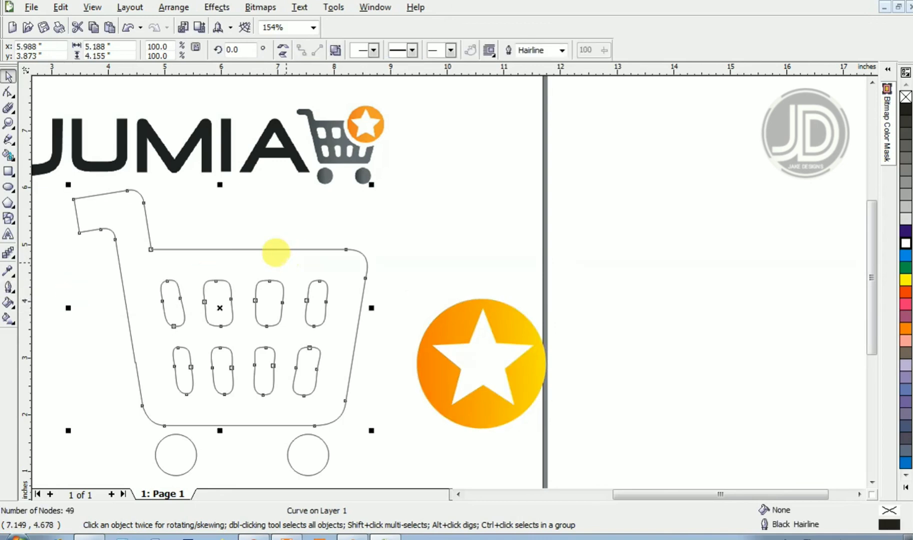
key(g)
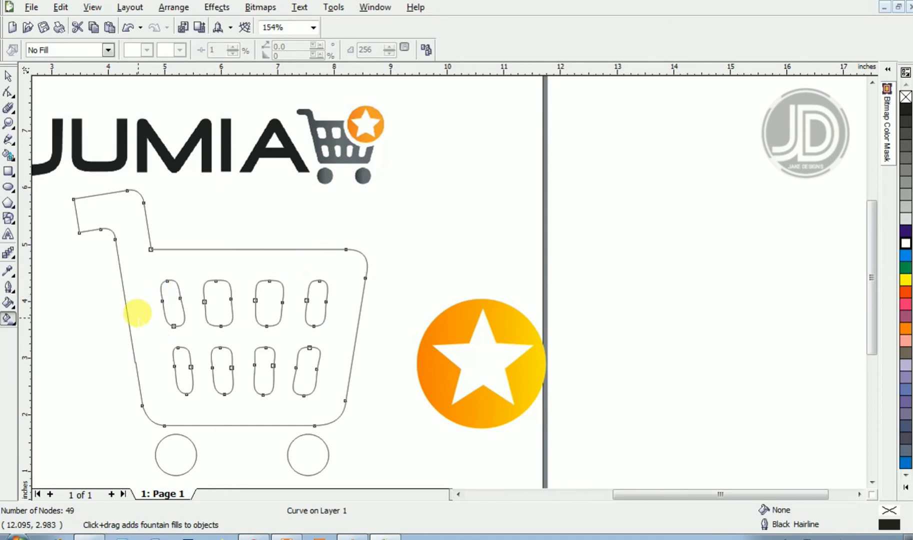
drag(137, 316, 420, 319)
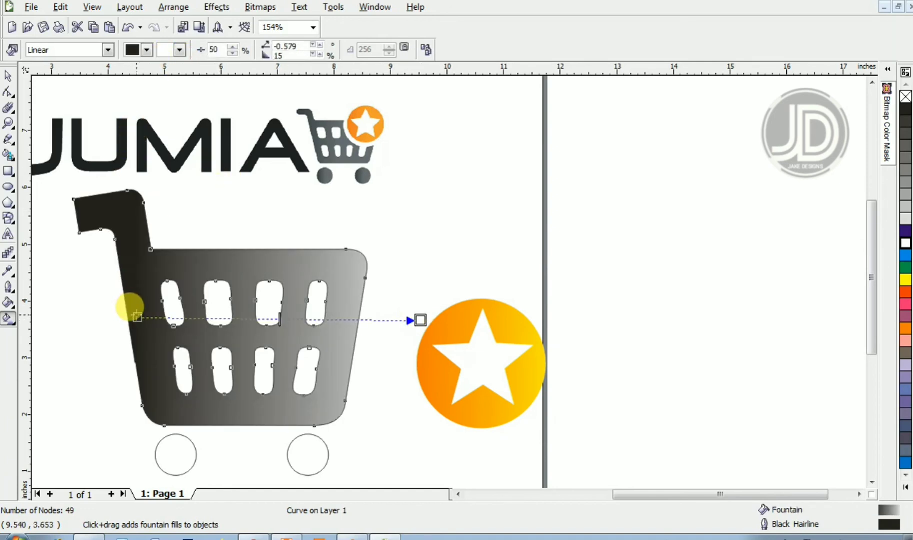
- Set the cart body's fountain fill to run from black to dark gray
click(147, 50)
drag(186, 79, 189, 131)
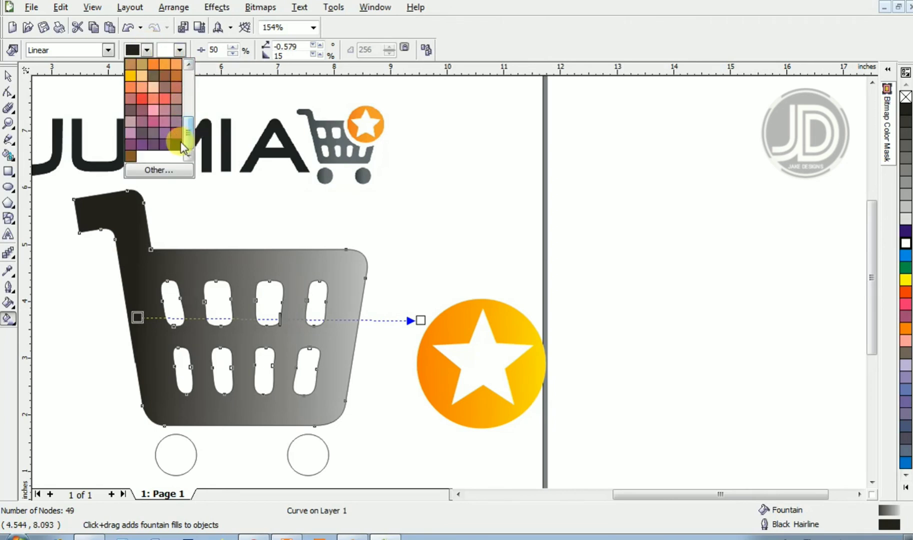
click(176, 143)
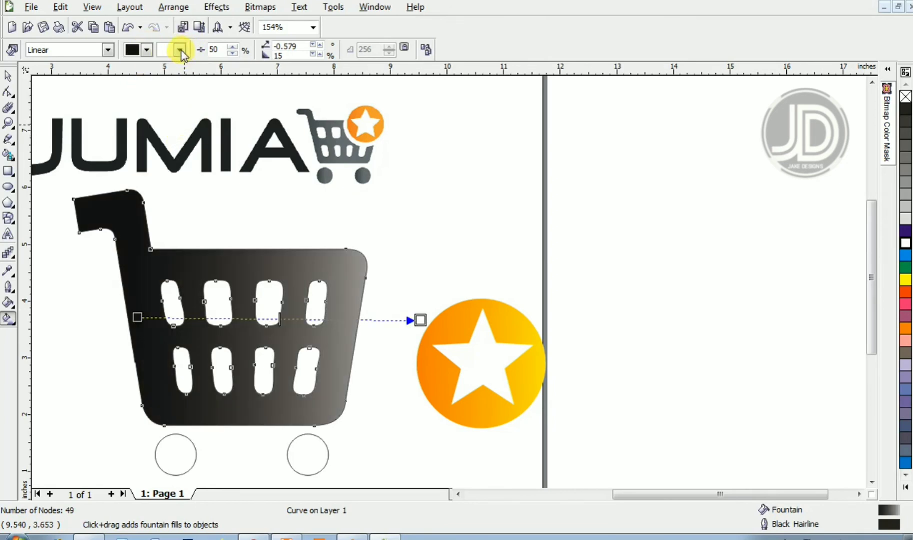
click(180, 50)
drag(221, 111, 223, 86)
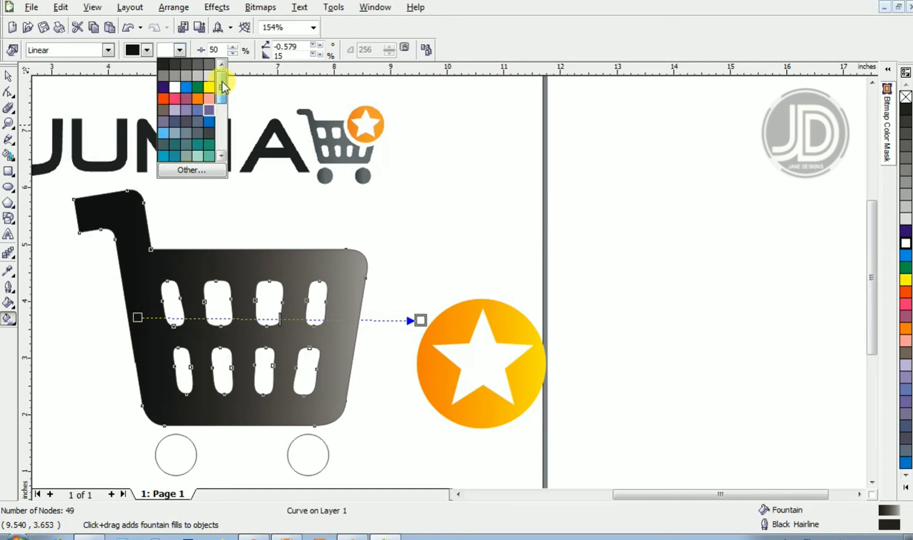
click(186, 65)
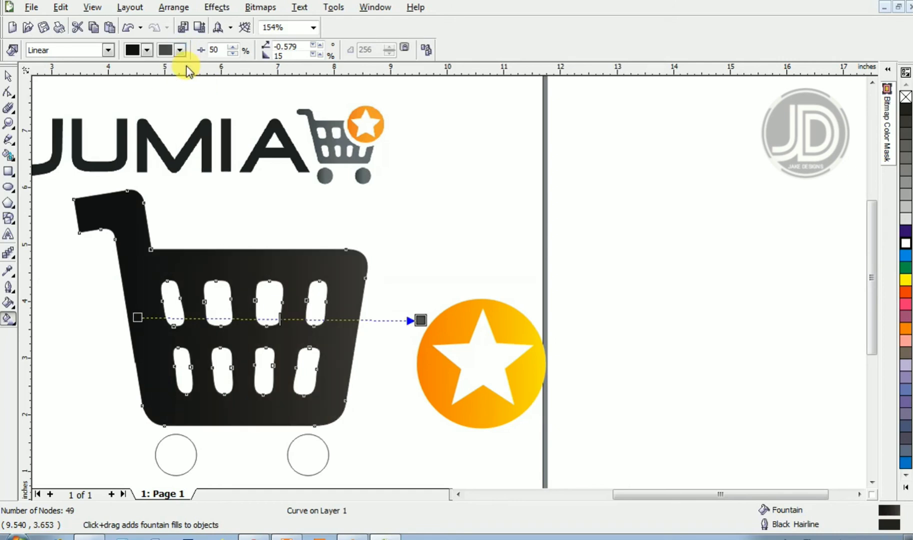
click(180, 50)
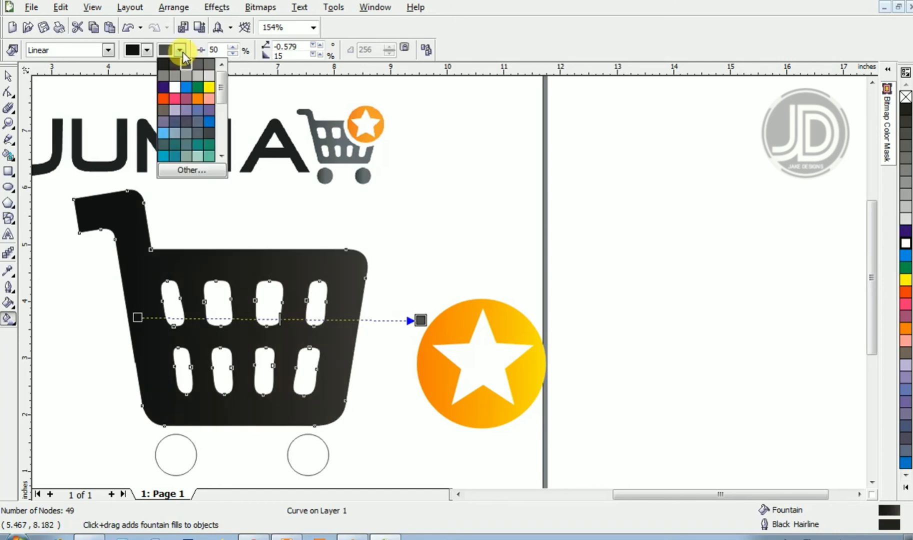
click(189, 78)
key(space)
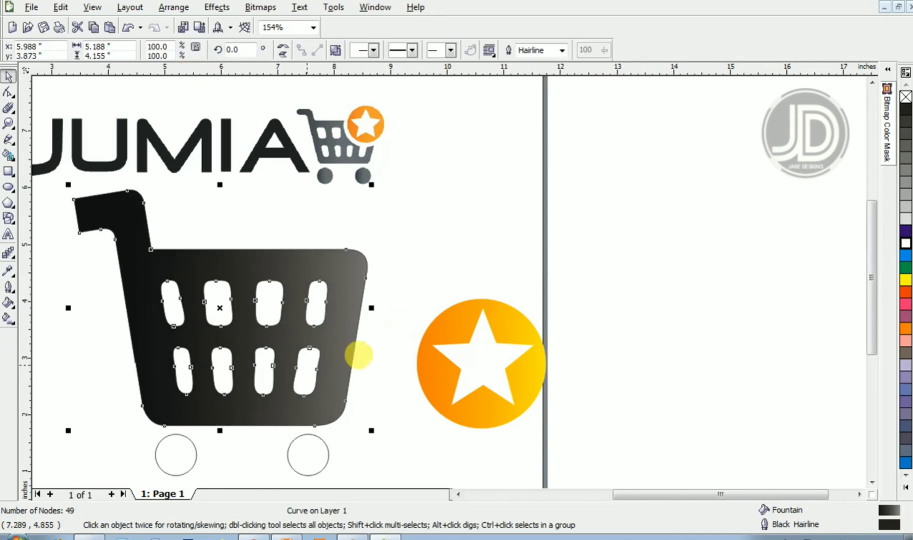
- Select the orange circle and white star together and group them into one badge
key(F2)
right_click(367, 320)
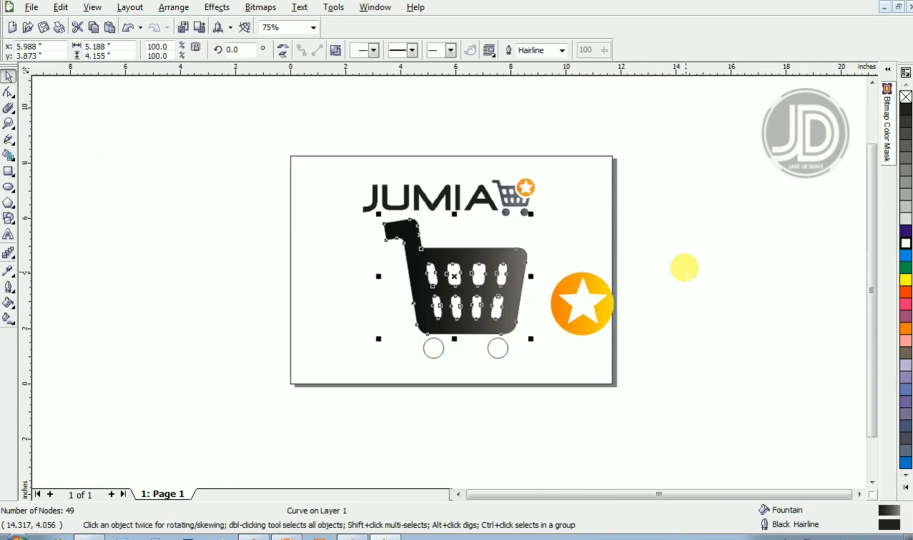
drag(666, 259, 525, 357)
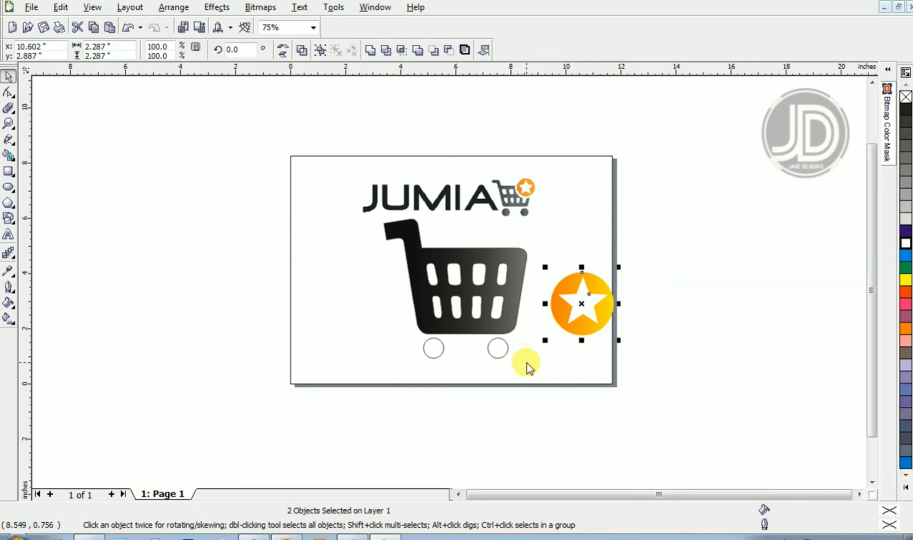
key(ctrl+g)
click(421, 359)
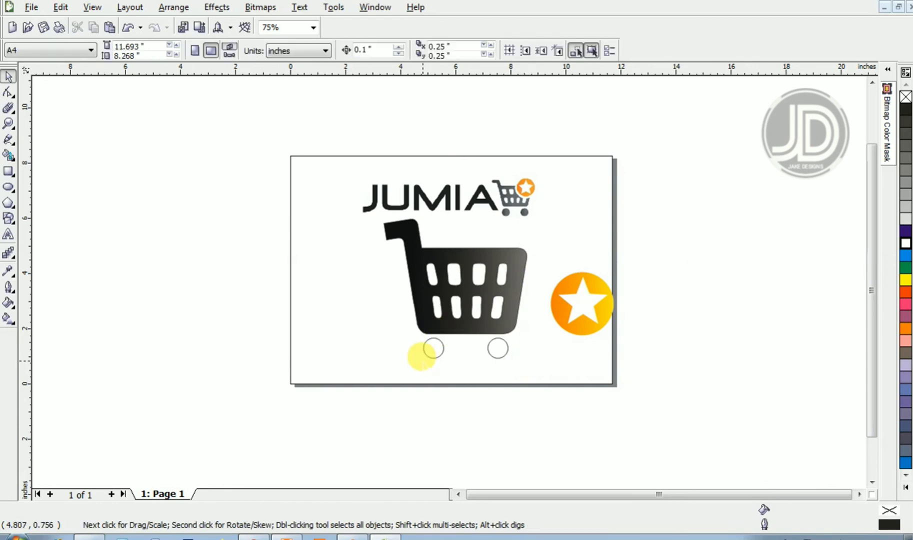
- Remove the outline from the cart body
click(423, 312)
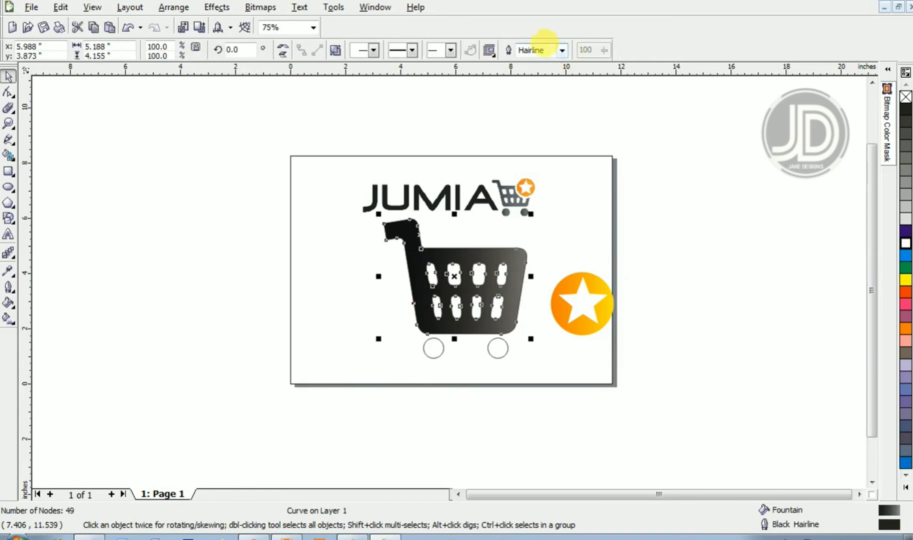
click(562, 50)
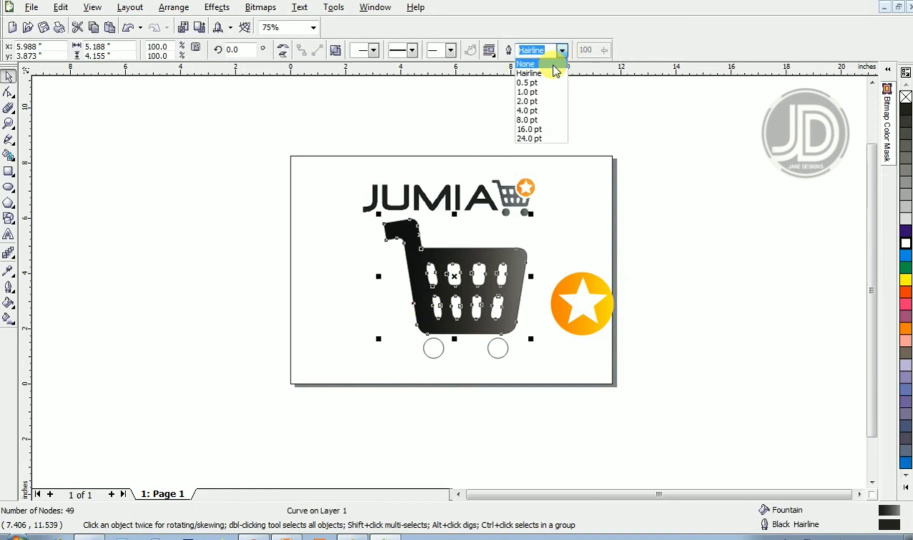
click(554, 67)
click(329, 300)
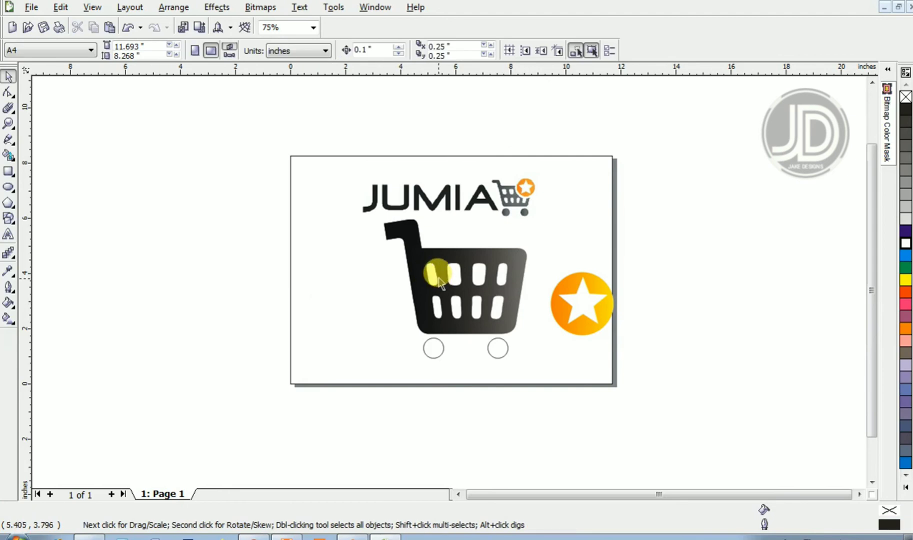
- Copy the cart body's fountain fill onto both wheel circles
drag(416, 261, 434, 347)
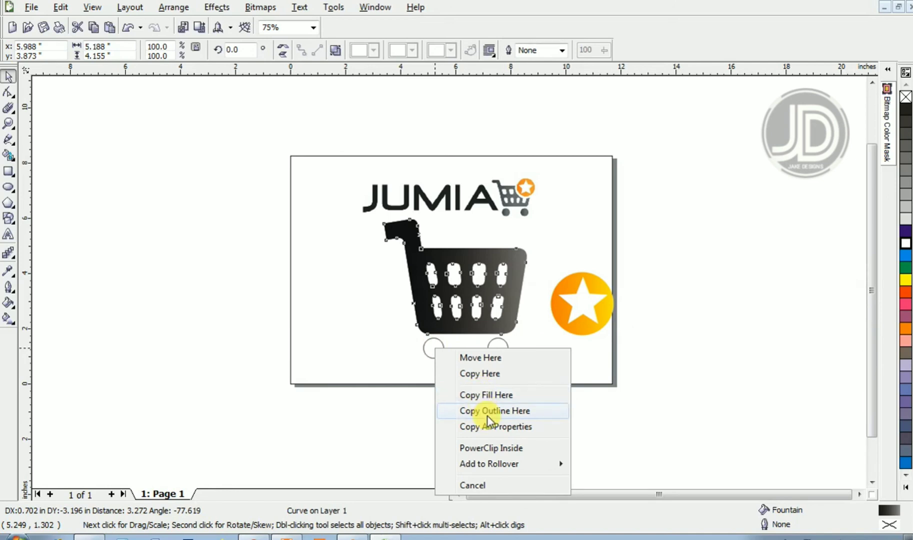
click(495, 428)
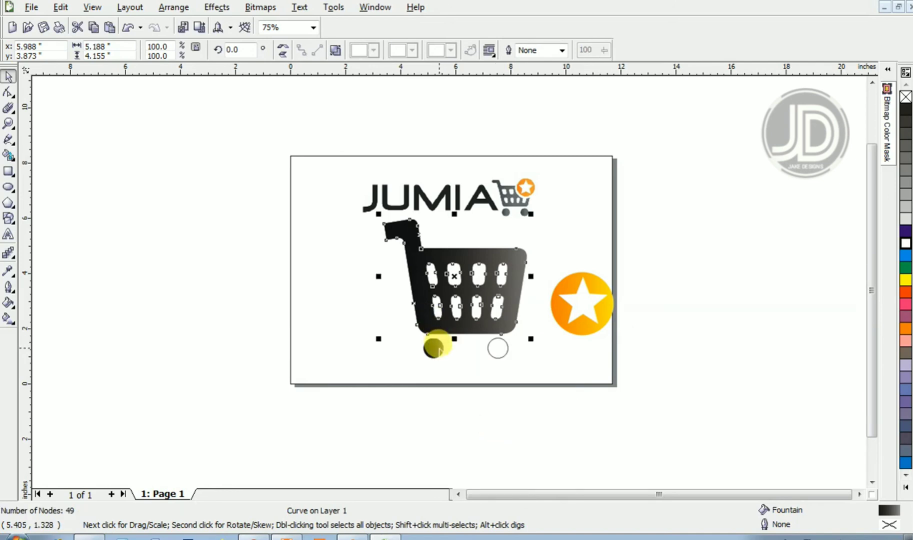
click(497, 349)
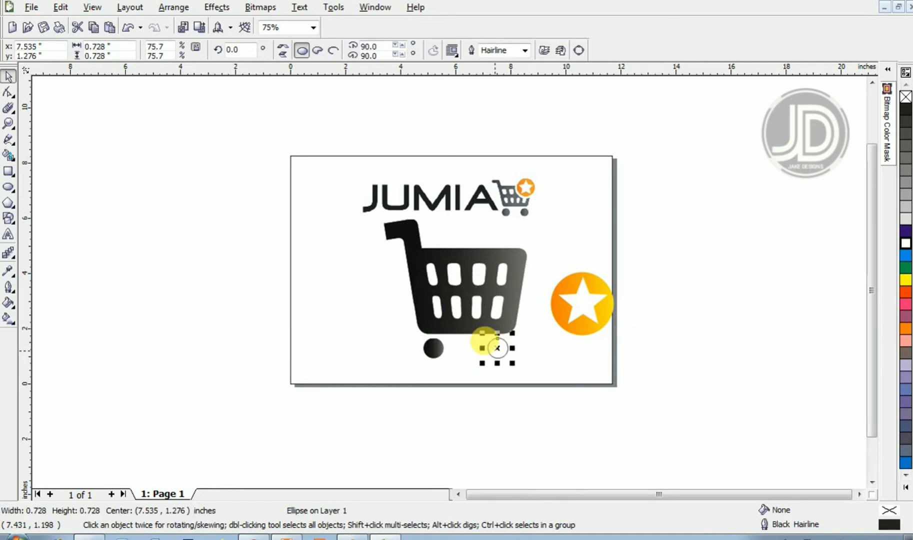
key(ctrl+r)
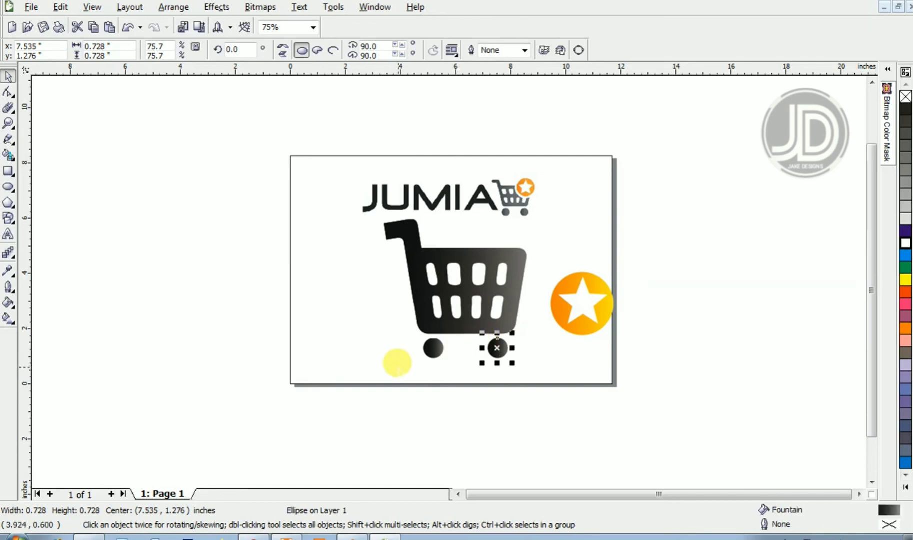
click(370, 358)
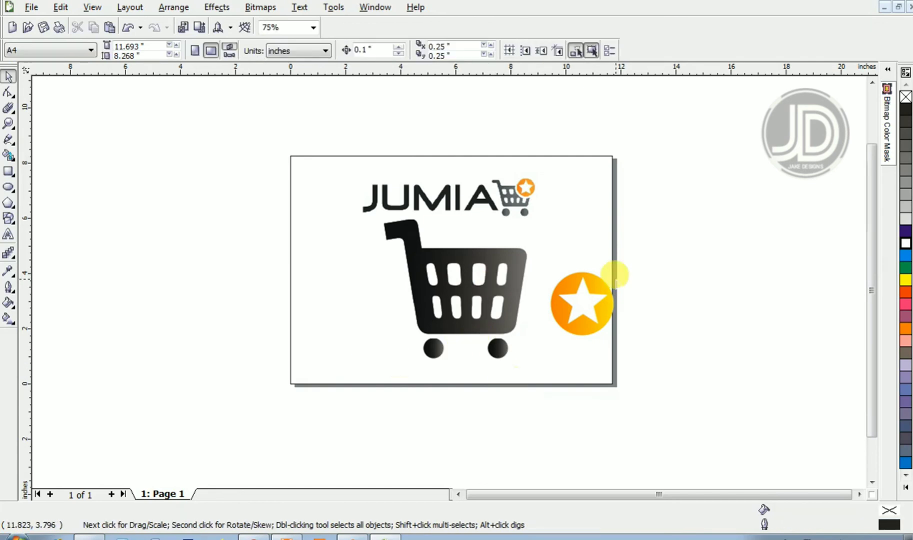
- Move the star badge group onto the cart's upper right corner
click(568, 280)
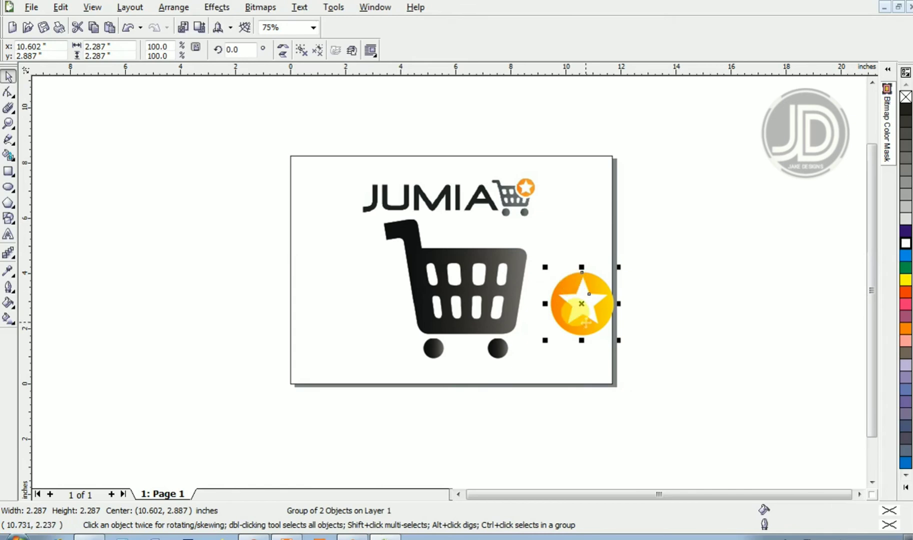
drag(586, 321, 505, 265)
- Give the star badge a white 8.0 pt outline
key(z)
drag(587, 233, 449, 301)
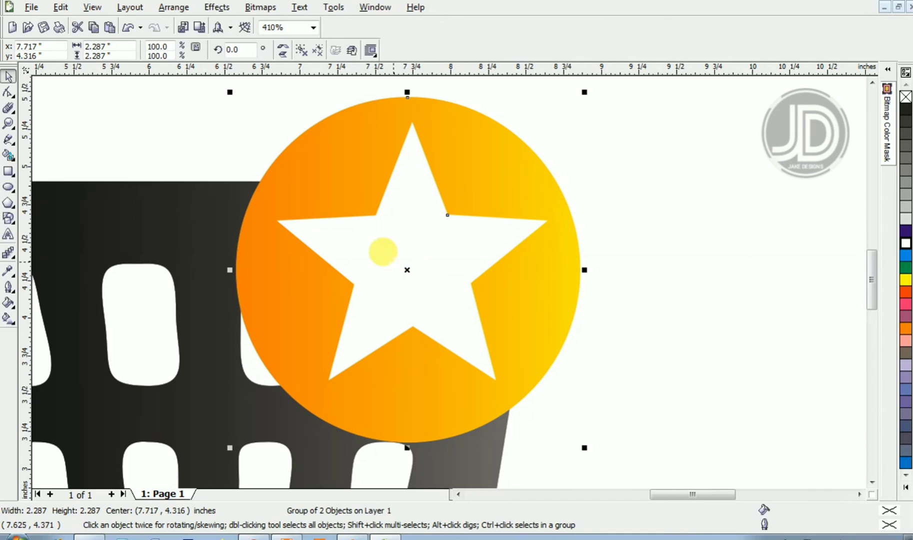
key(F12)
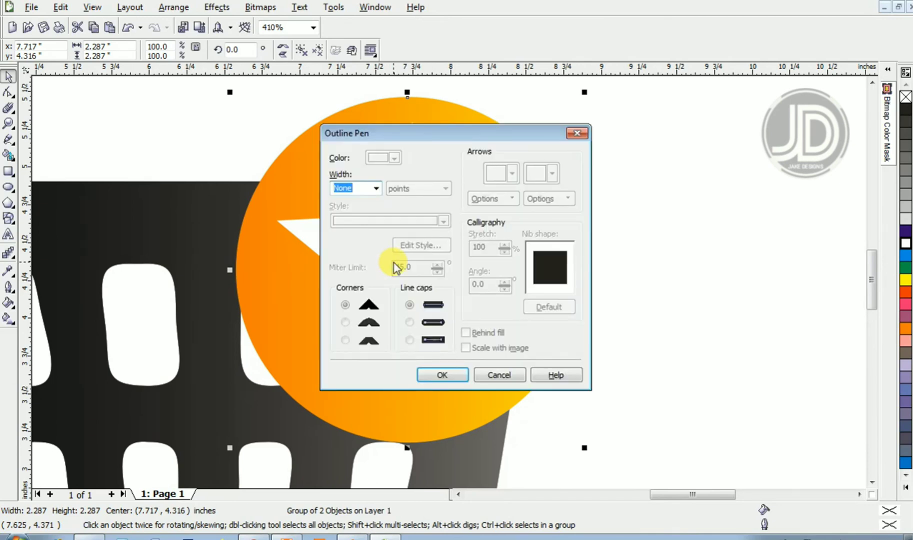
key(Escape)
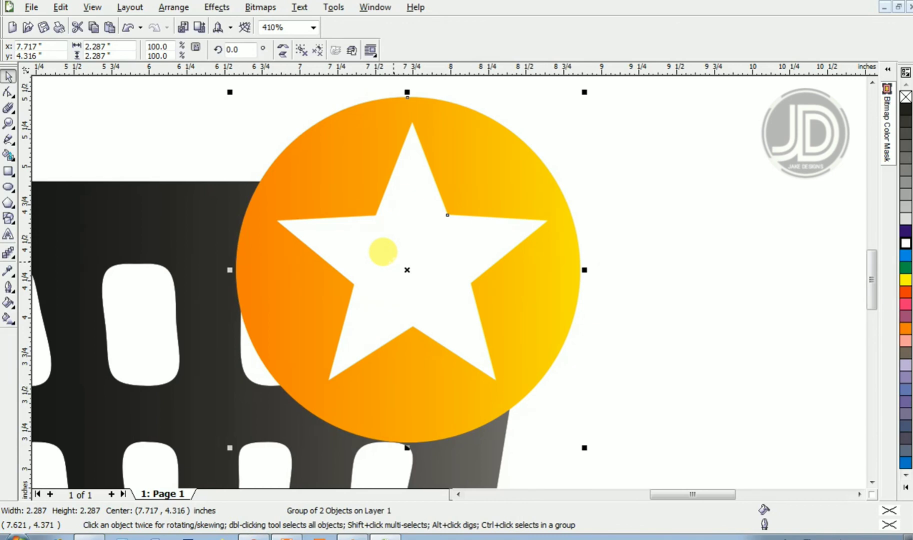
key(F12)
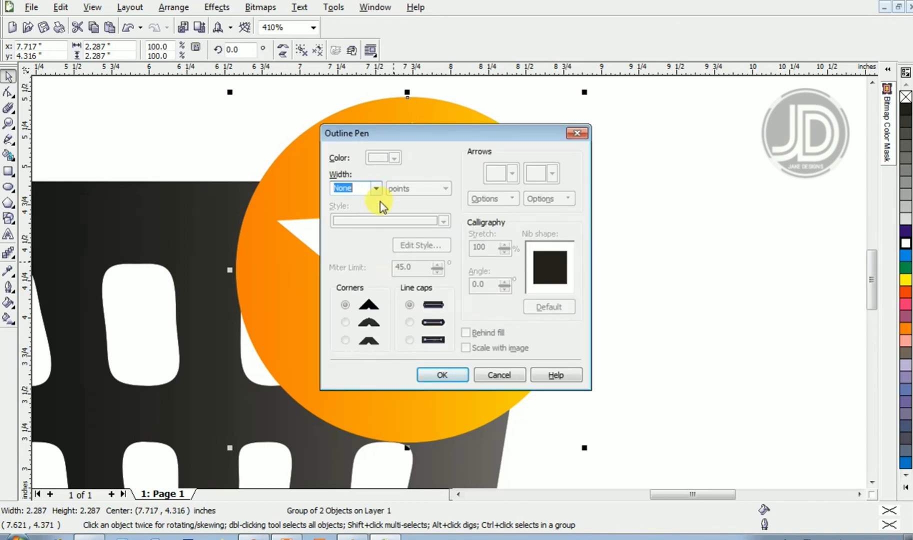
click(374, 189)
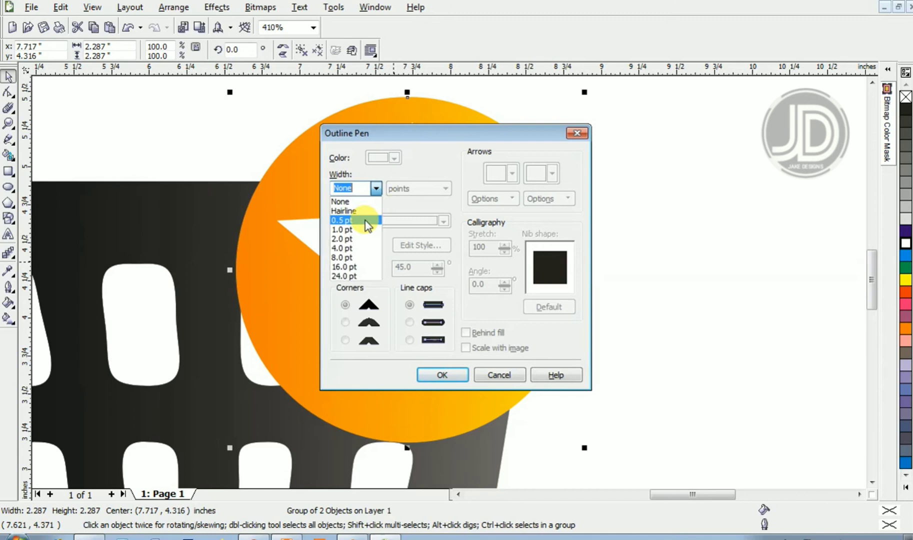
click(352, 257)
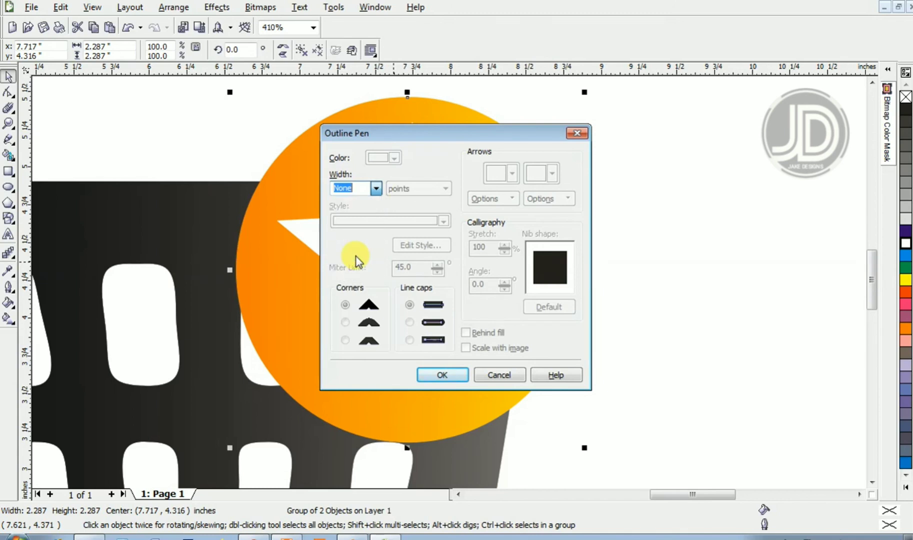
click(365, 183)
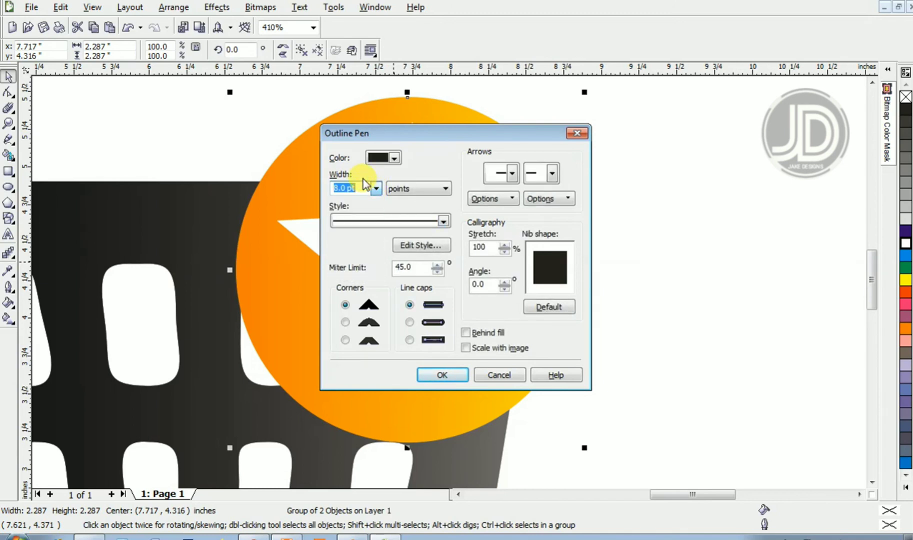
click(391, 170)
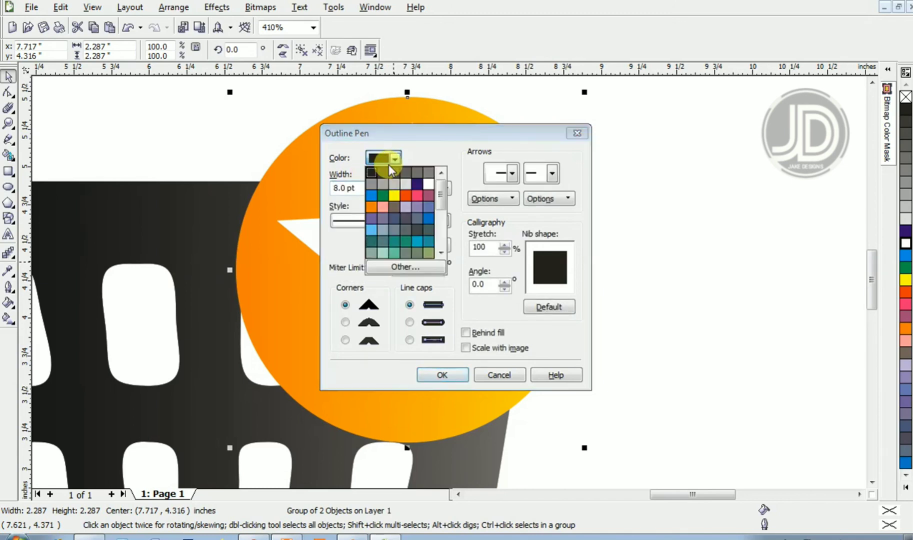
click(426, 184)
click(434, 375)
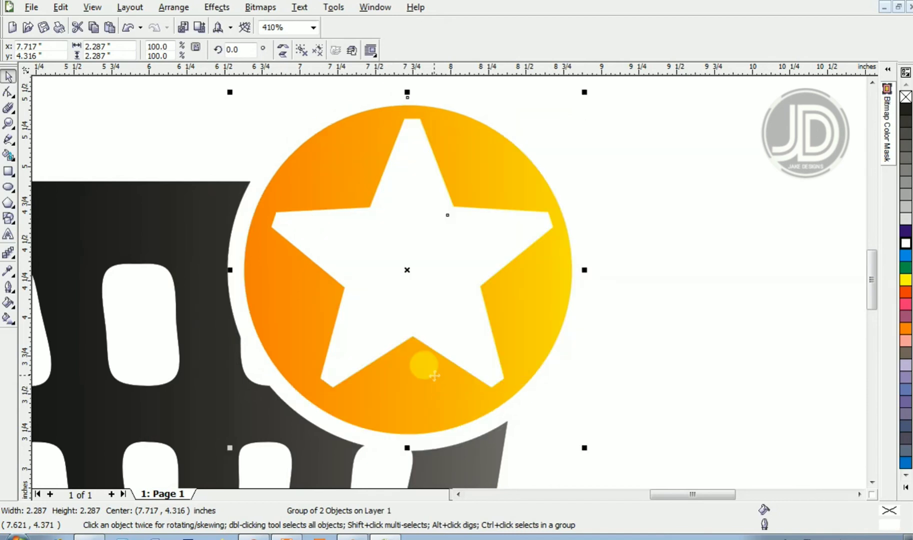
- Set the badge outline width to 12 pt
key(F3)
key(space)
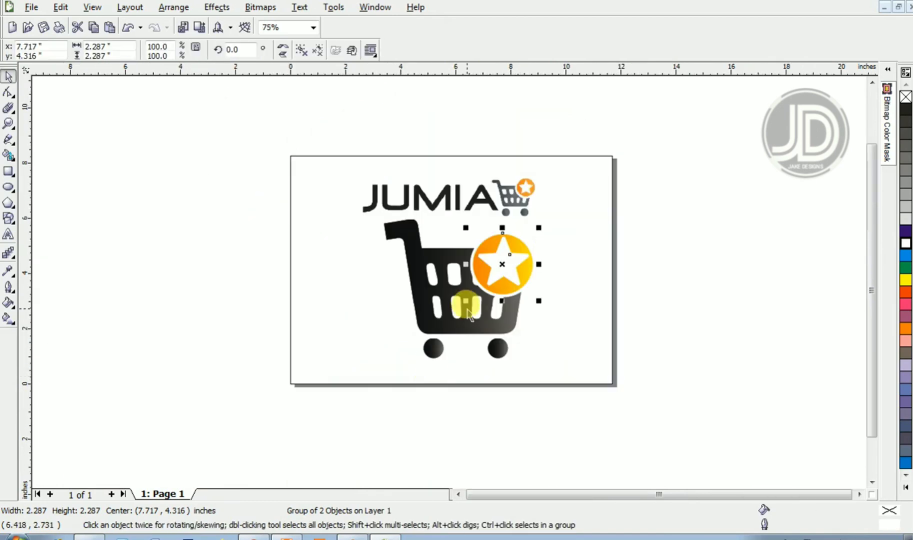
key(F12)
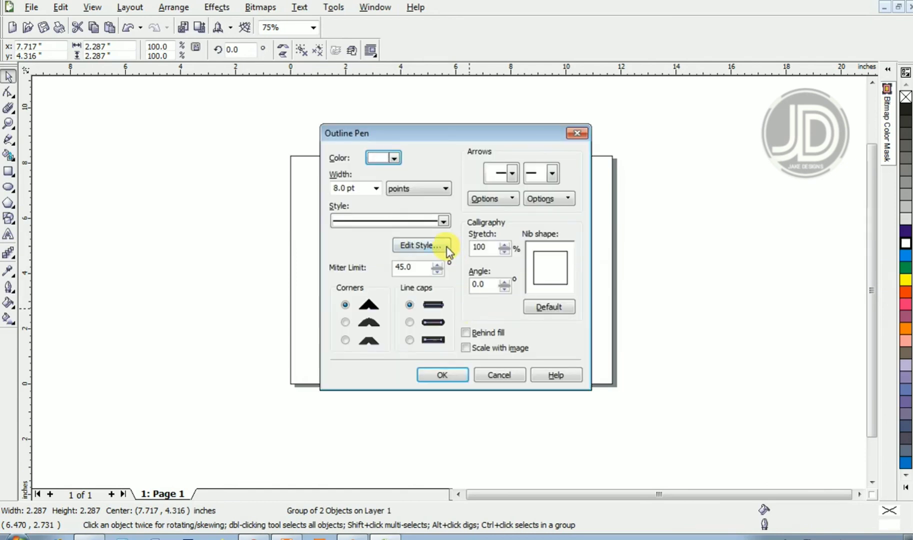
drag(369, 189, 332, 187)
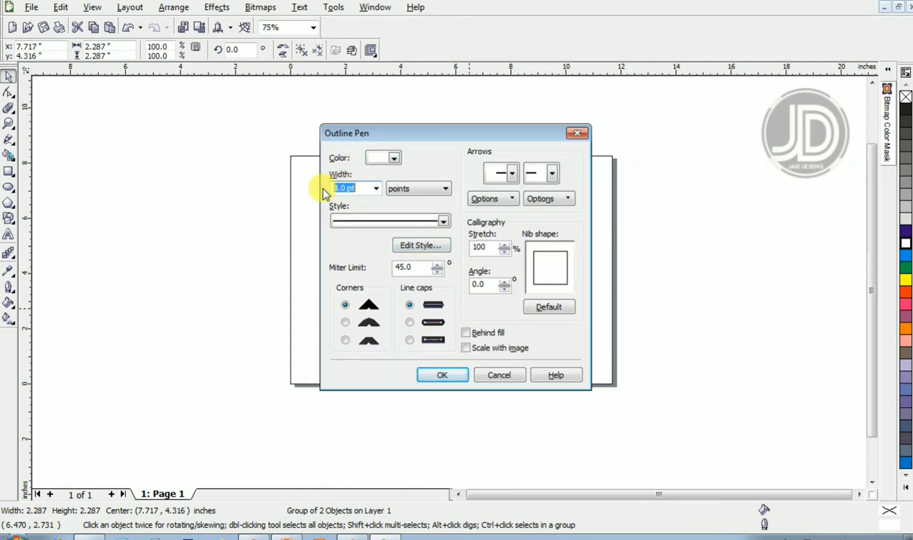
text(12)
key(Return)
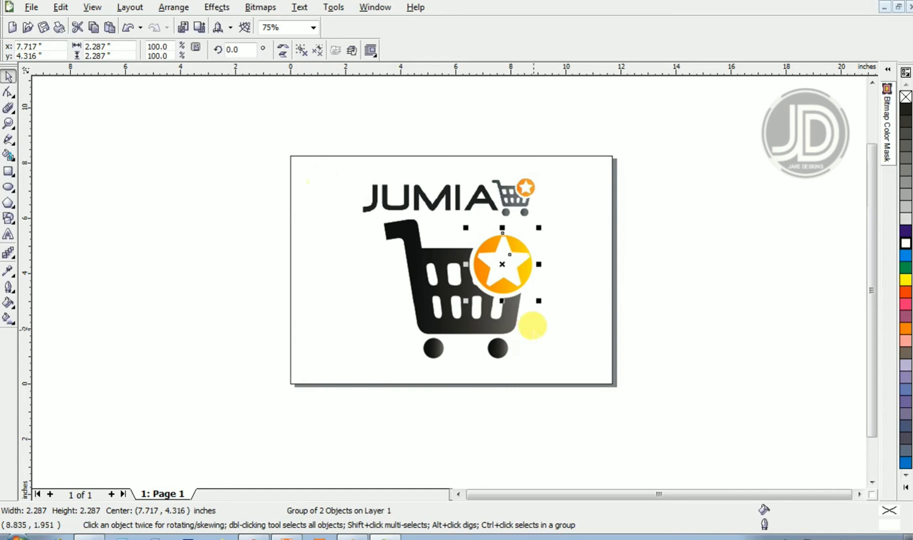
- Nudge the badge slightly up and left on the cart's corner
click(502, 257)
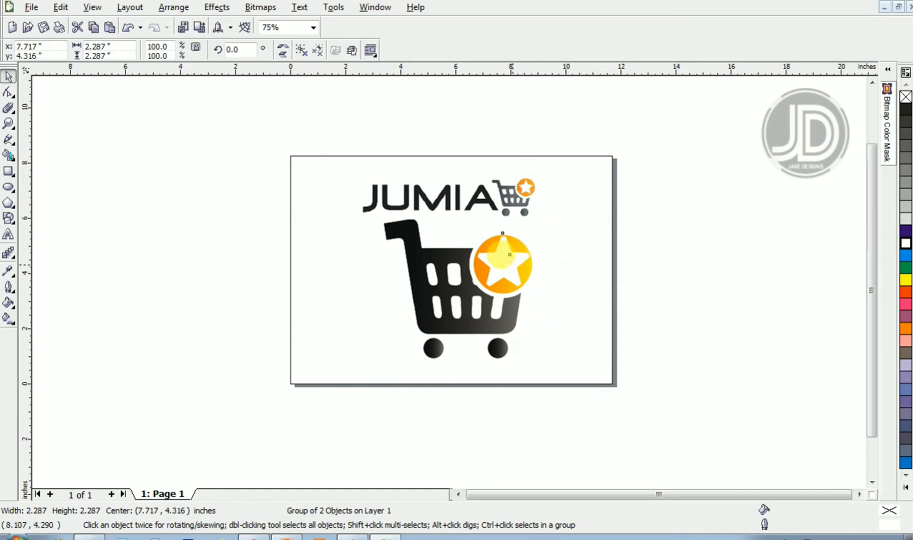
drag(513, 266, 509, 254)
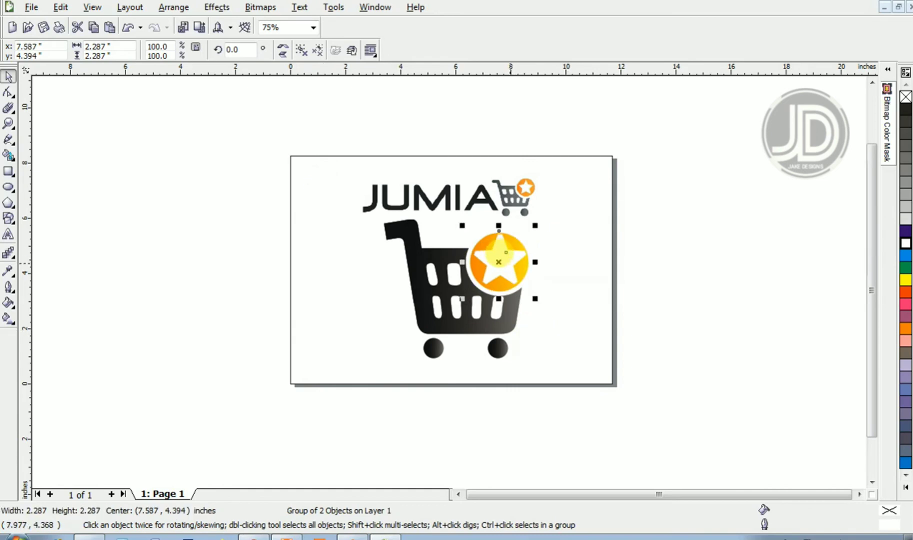
click(564, 249)
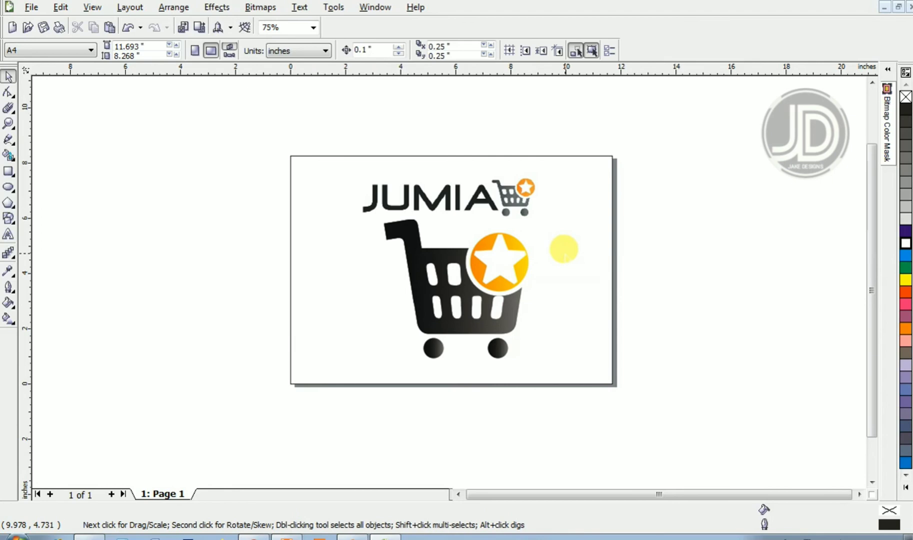
- Add the artistic text "JUMIA" beside the page and set its font to Elemental End
click(8, 235)
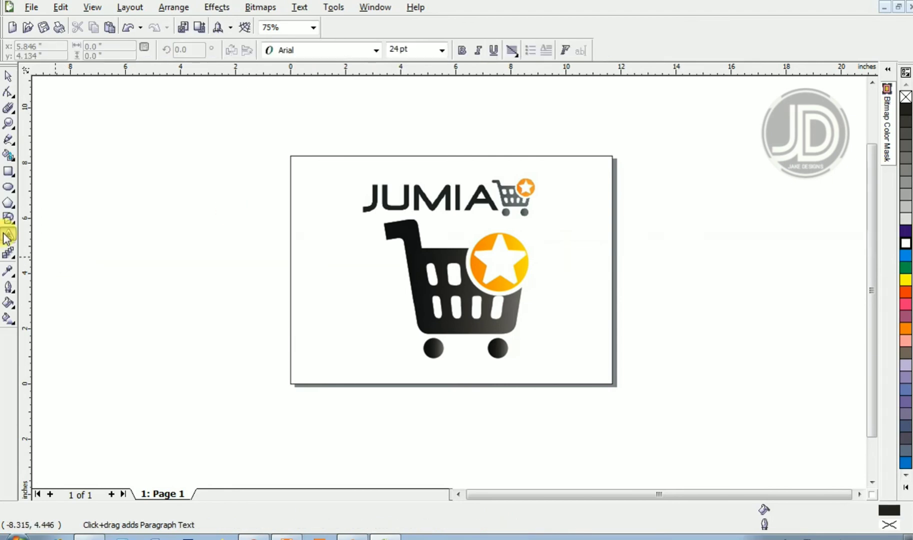
click(130, 265)
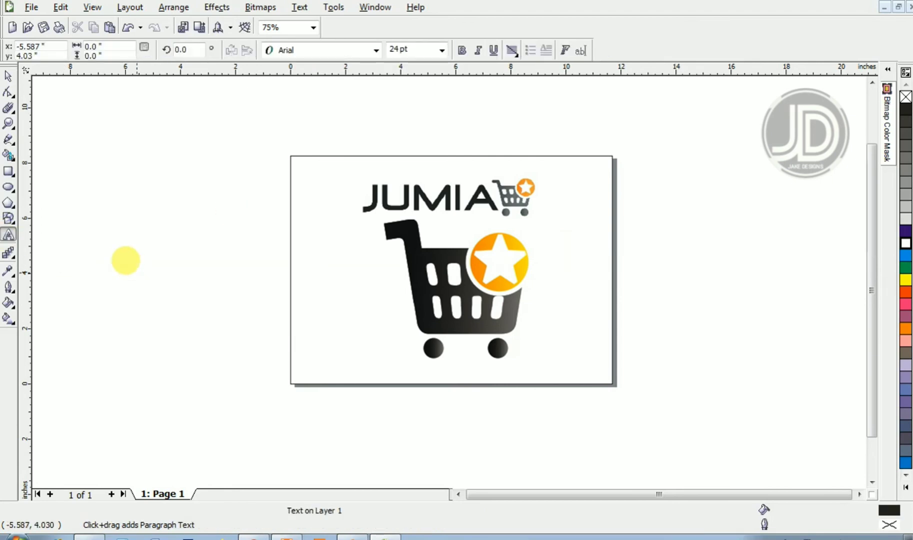
text(JUMIA)
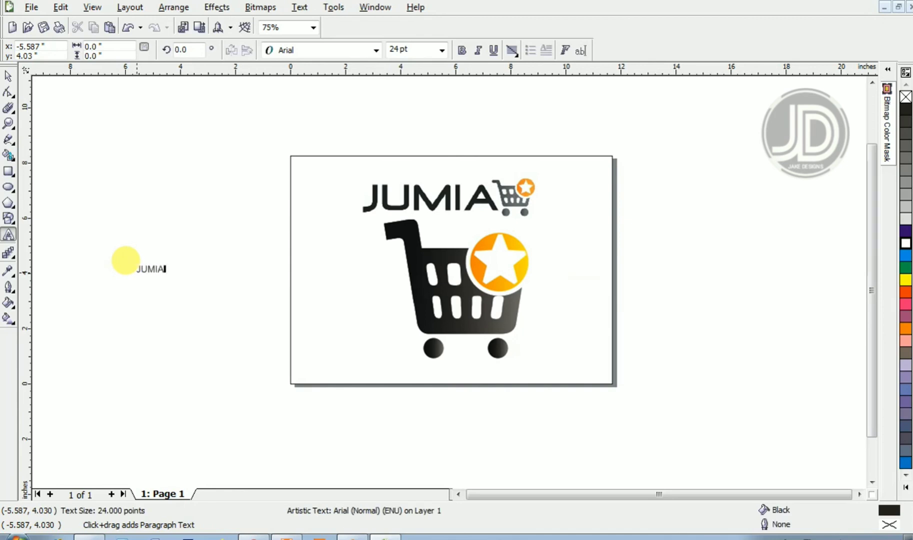
key(ctrl+space)
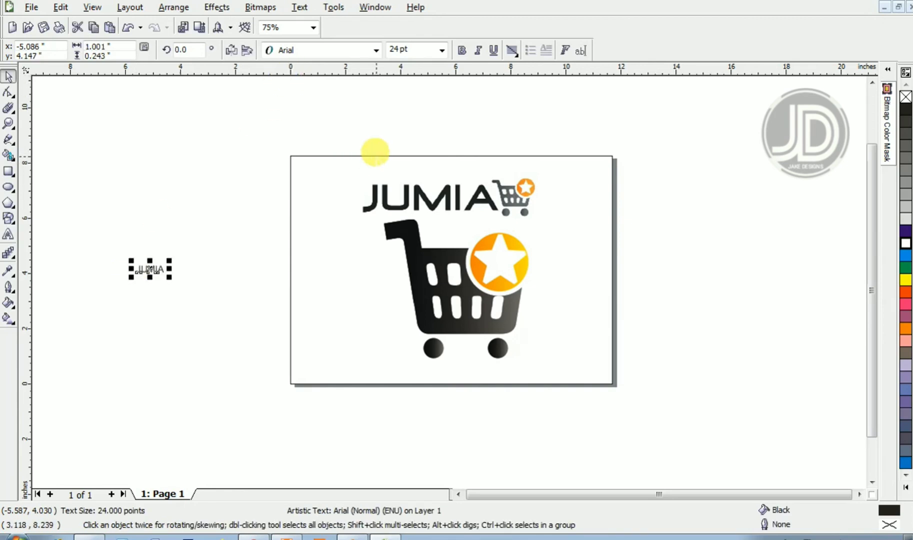
click(329, 52)
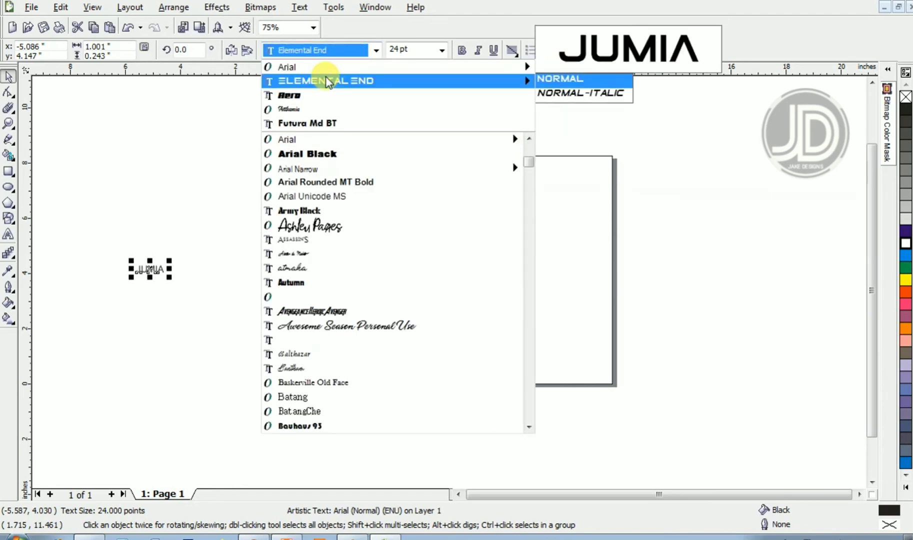
click(325, 81)
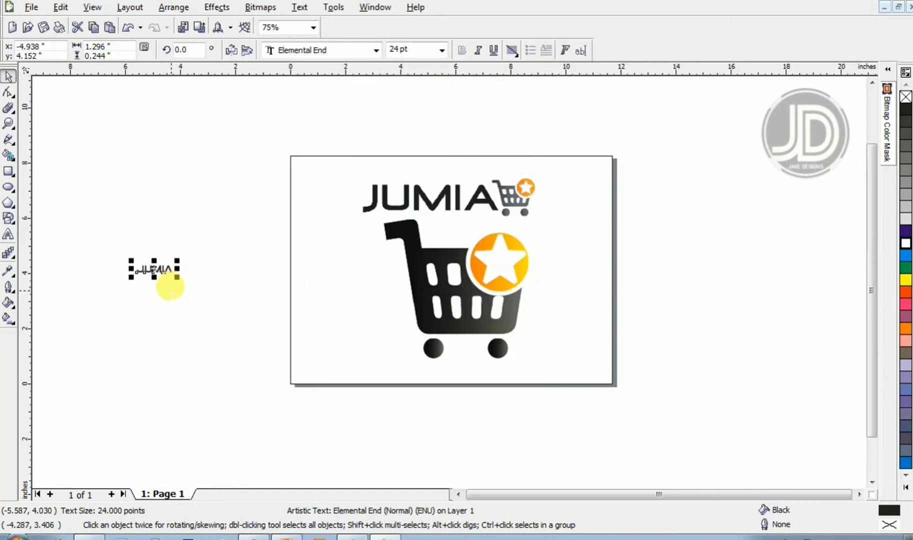
- Enlarge the JUMIA text to about 160 pt
drag(175, 276, 377, 354)
click(465, 312)
- Select the cart body, wheels and star badge together and group them
mouse_move(574, 424)
mouse_down()
mouse_move(377, 197)
mouse_move(341, 173)
mouse_up()
click(372, 320)
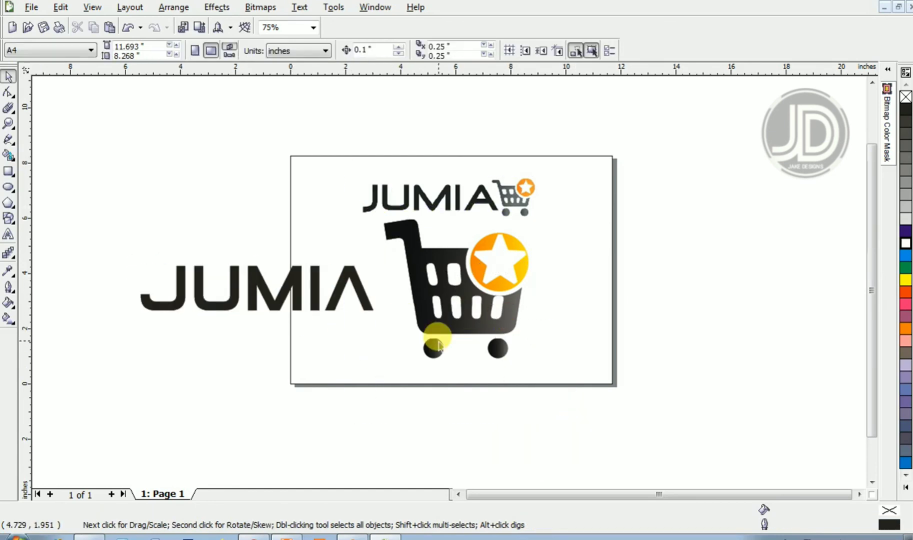
drag(561, 426, 354, 196)
key(ctrl+g)
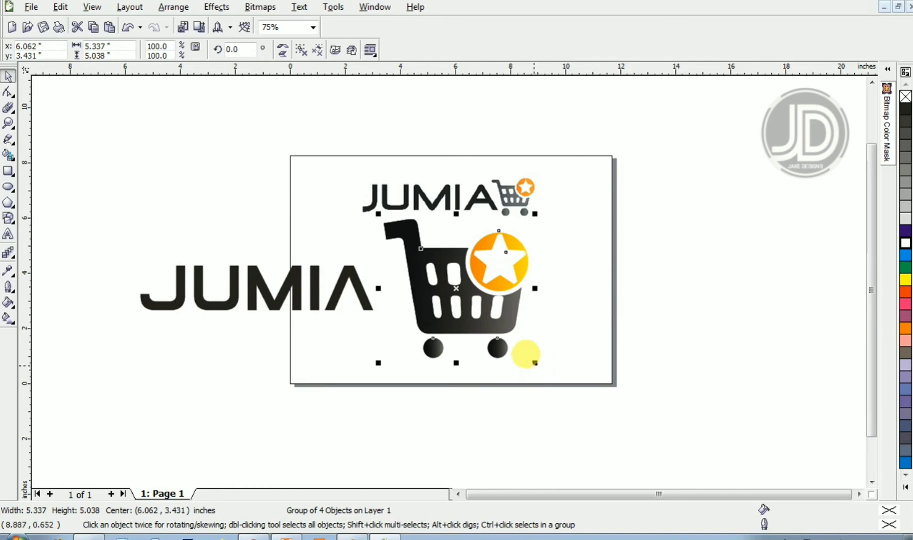
- Scale the cart group down to about 69% and line it up just right of the large JUMIA text
drag(534, 363, 487, 309)
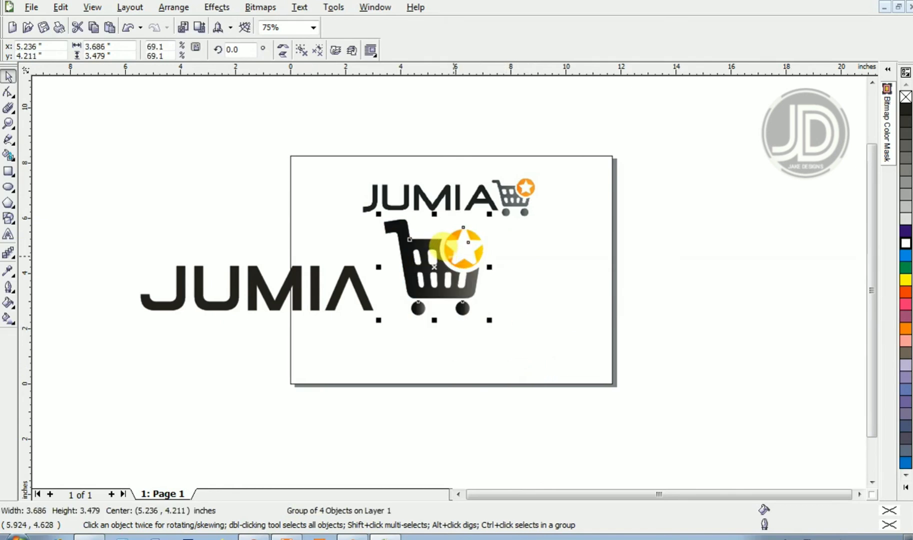
drag(465, 249, 560, 258)
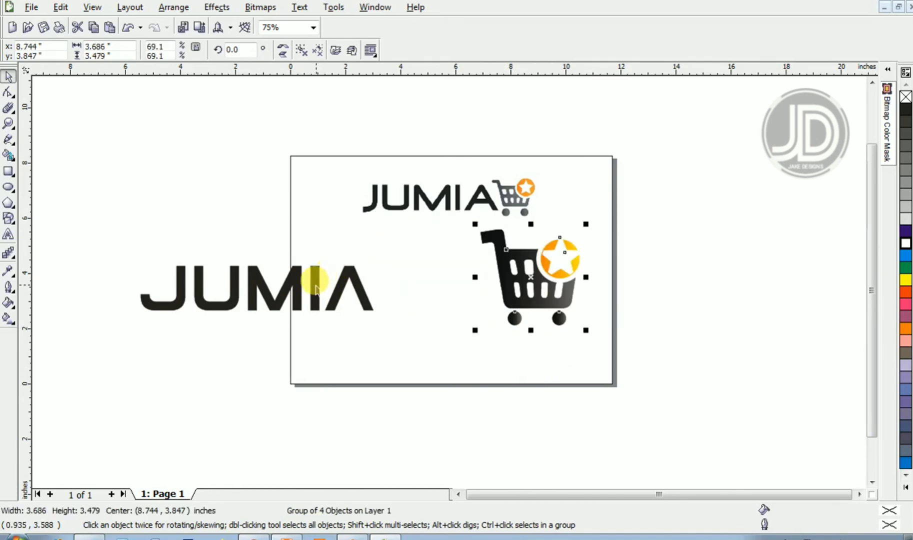
drag(335, 266, 417, 266)
drag(306, 276, 420, 263)
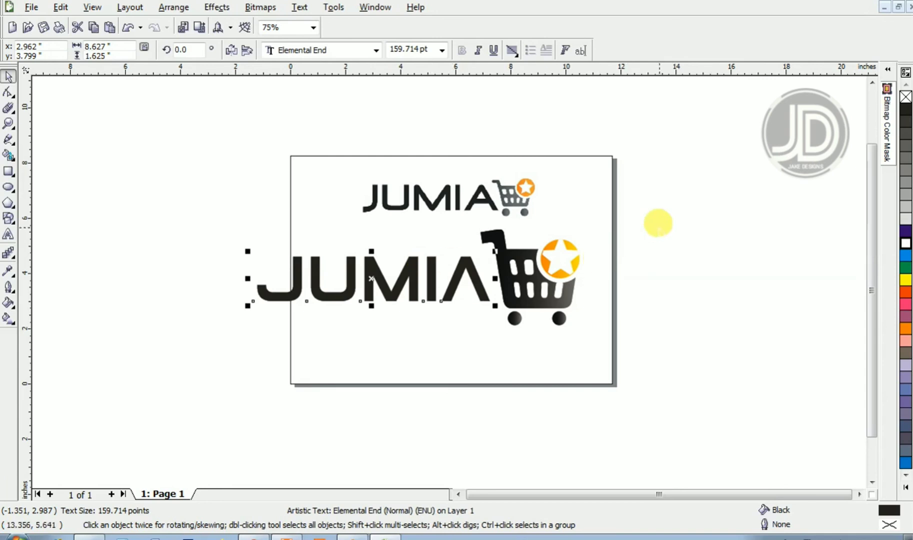
- Group the JUMIA text with the cart and center the group on the page
drag(658, 215, 230, 385)
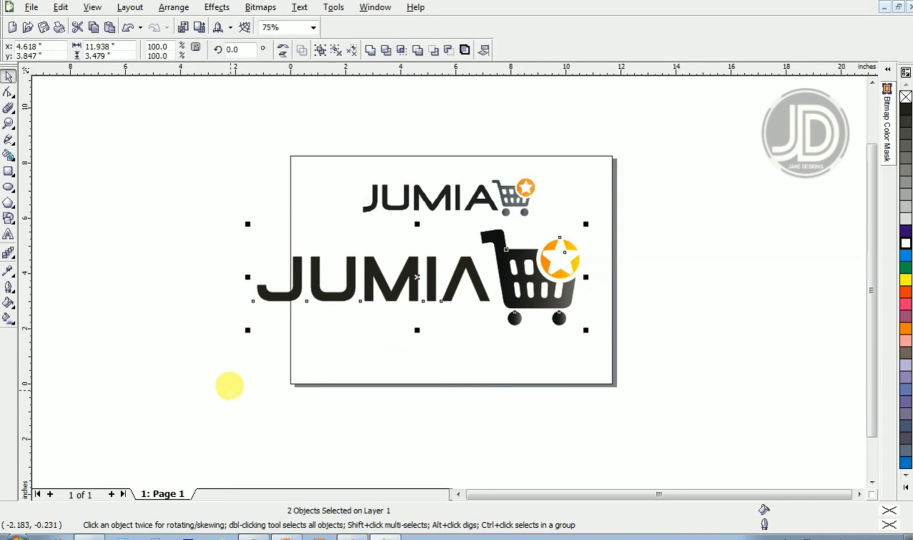
key(ctrl+g)
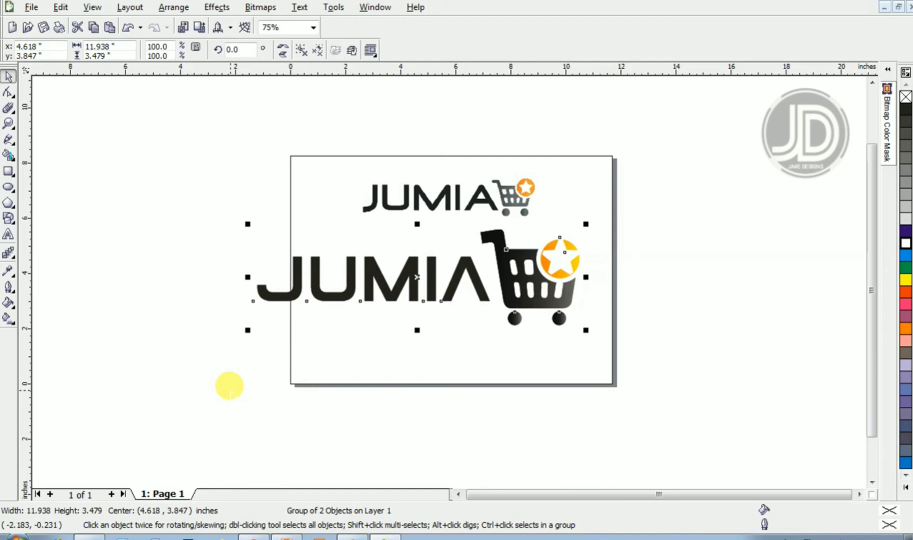
key(p)
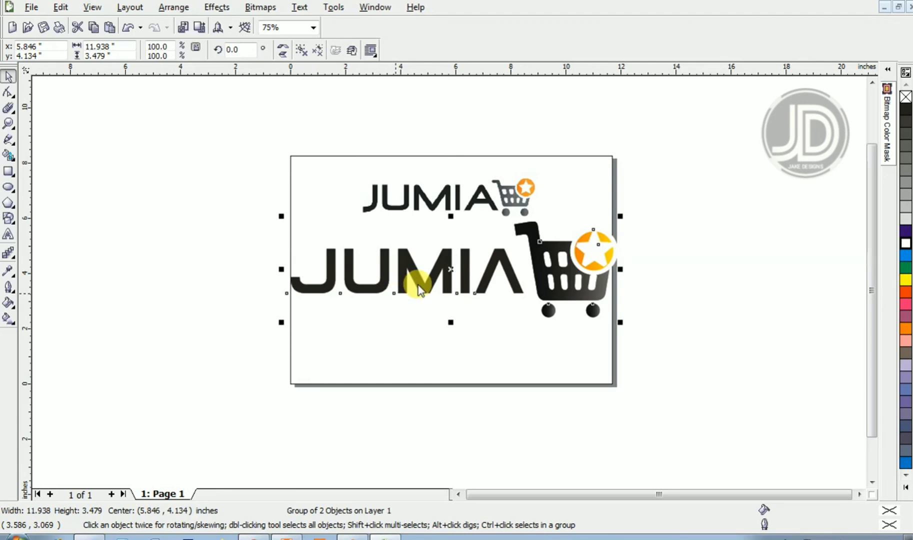
key(ctrl+i)
double_click(335, 284)
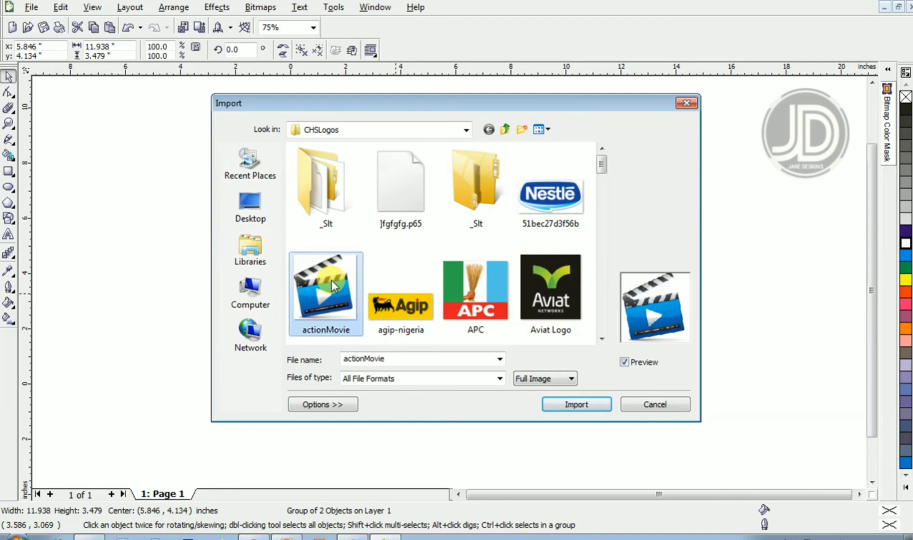
click(212, 197)
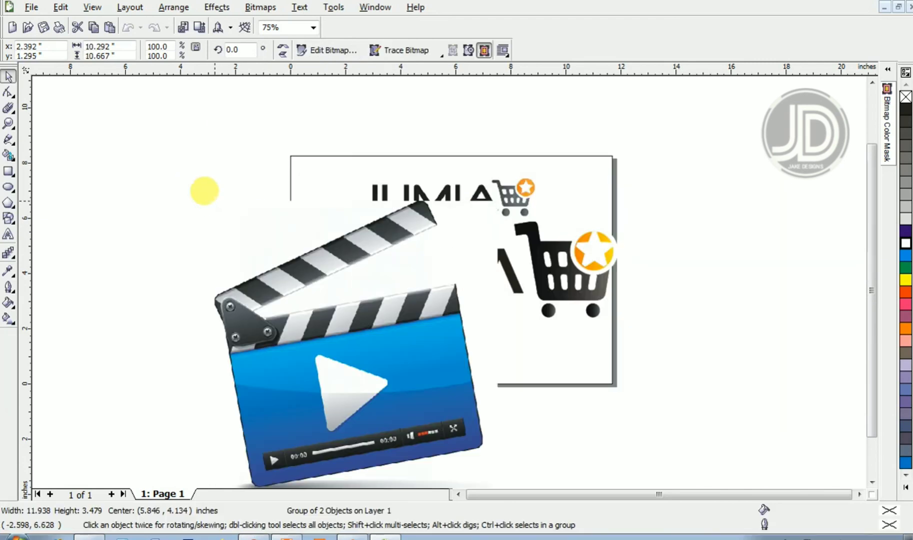
key(Delete)
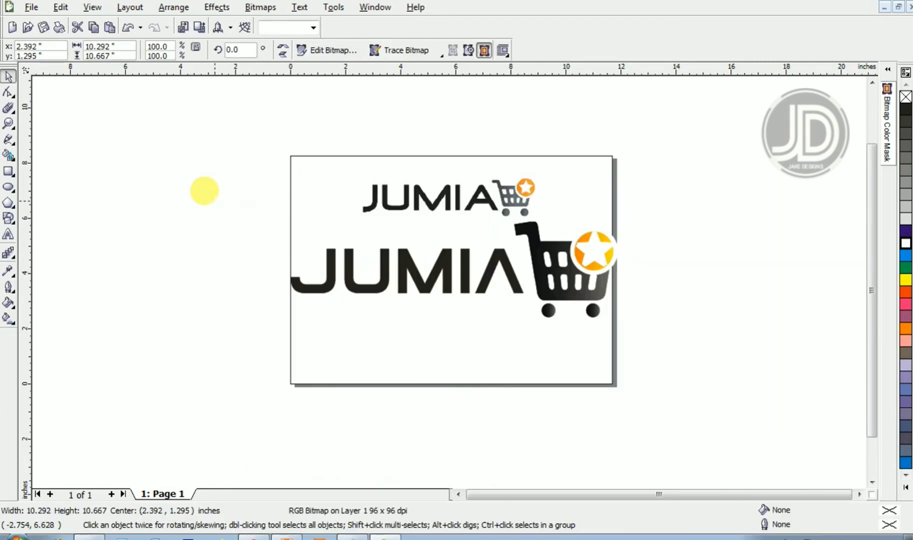